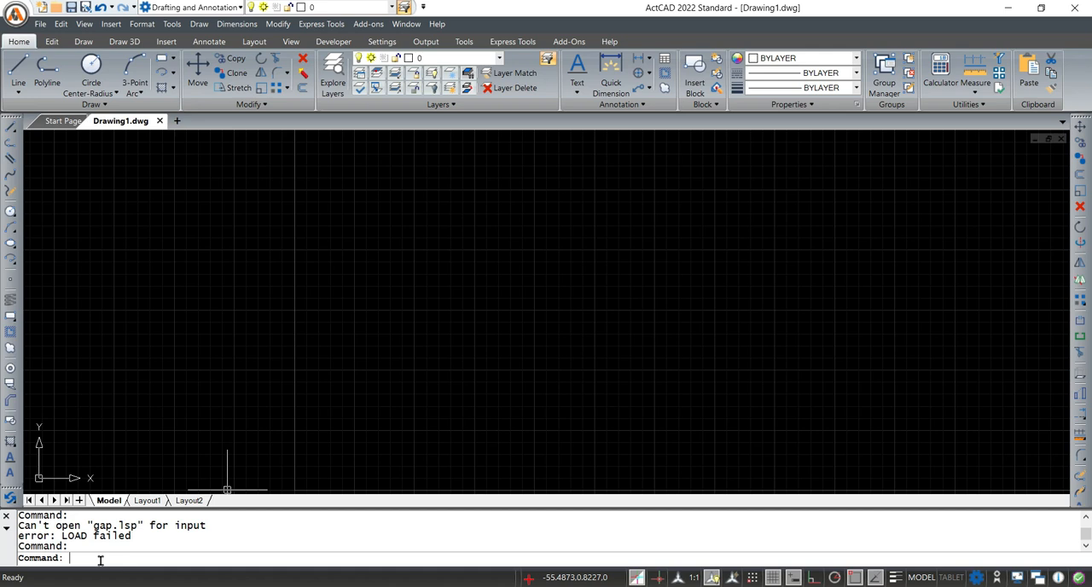
Set the drawing units to a length precision of 0 and an insertion scale of Millimeters
text(unit)
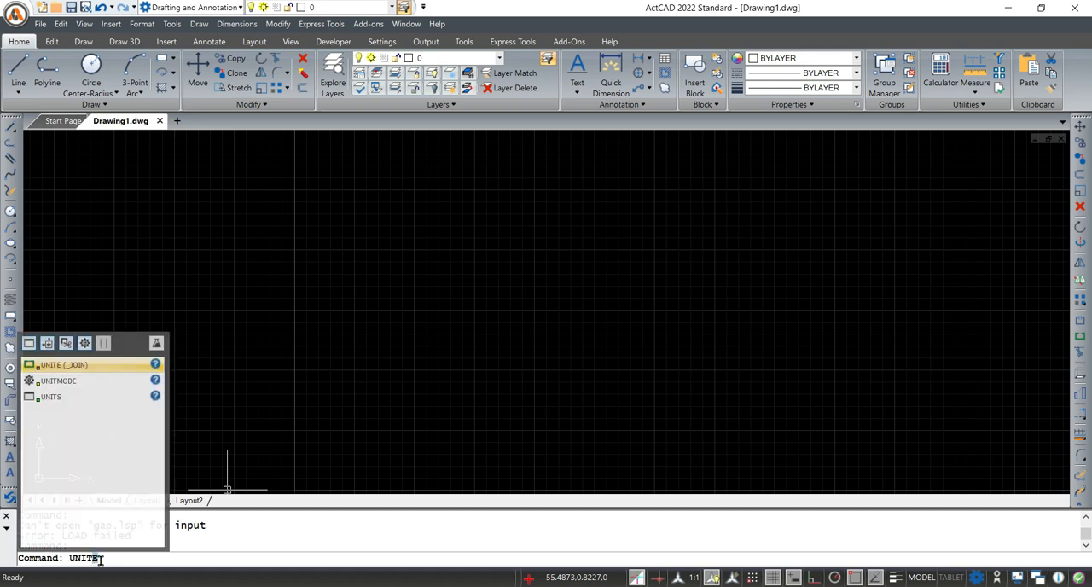
text(s)
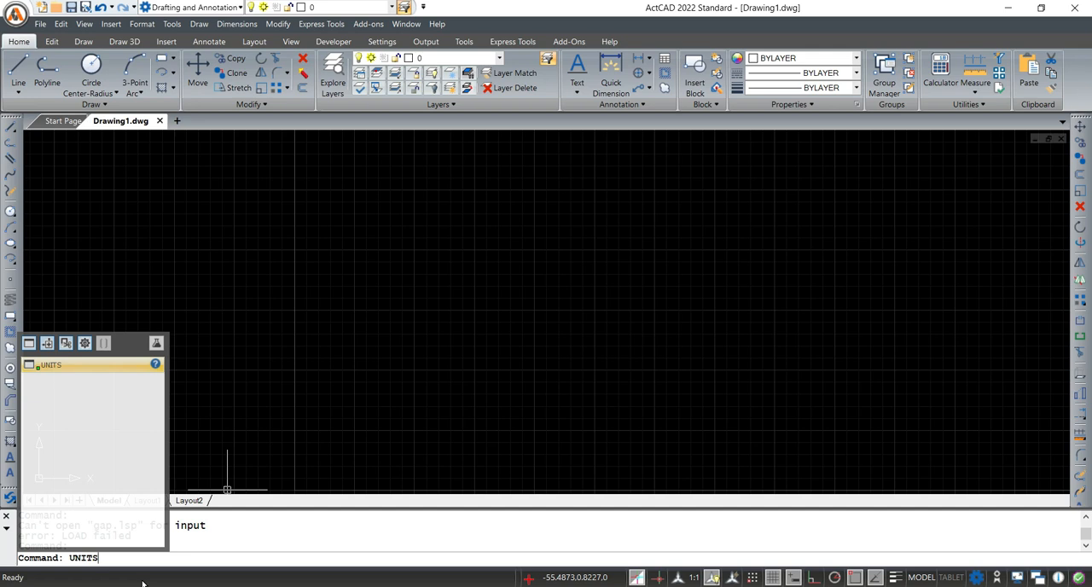
key(Return)
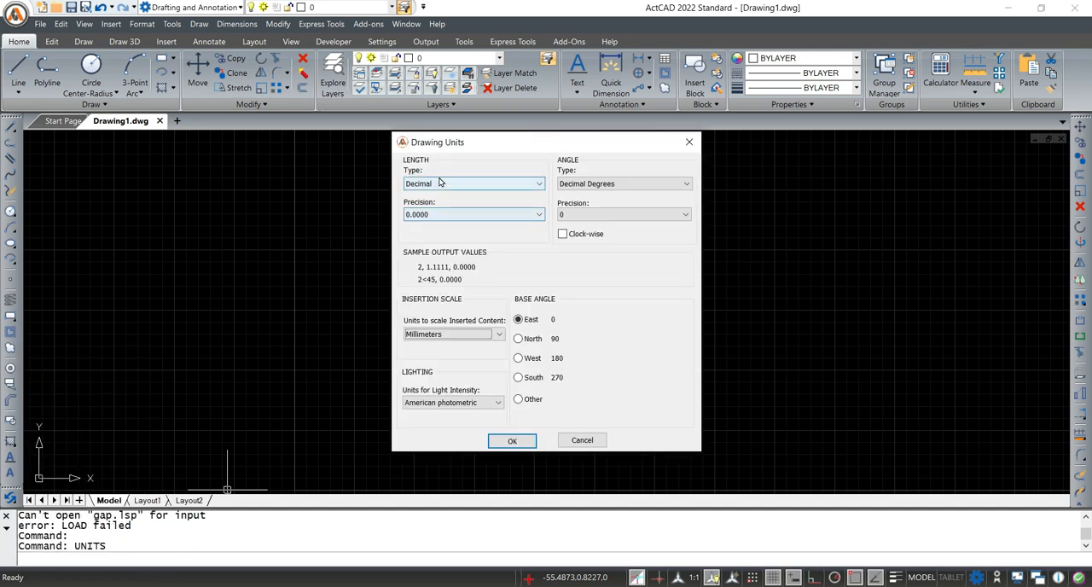
click(441, 214)
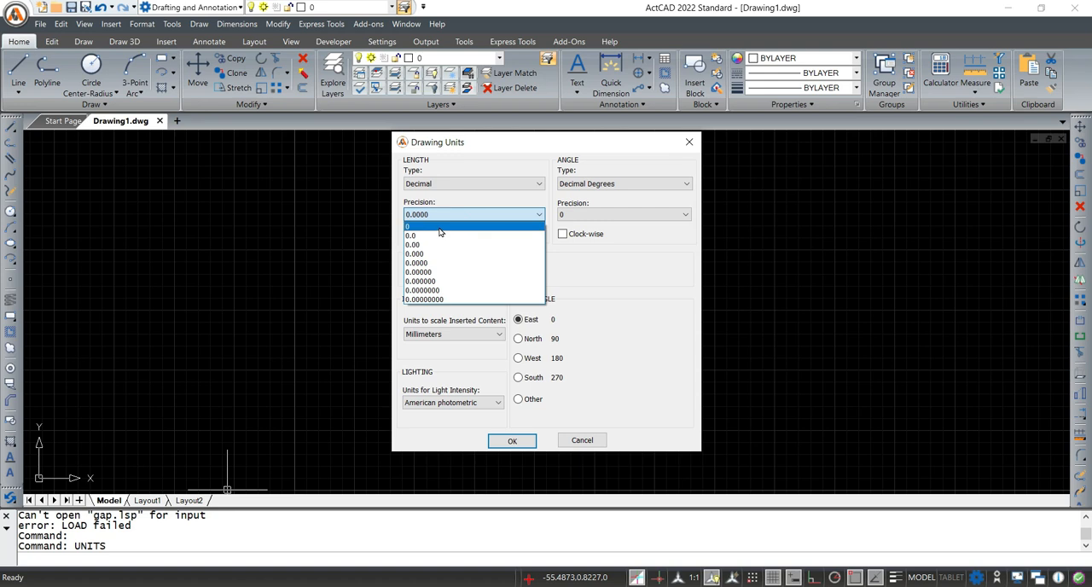
click(440, 227)
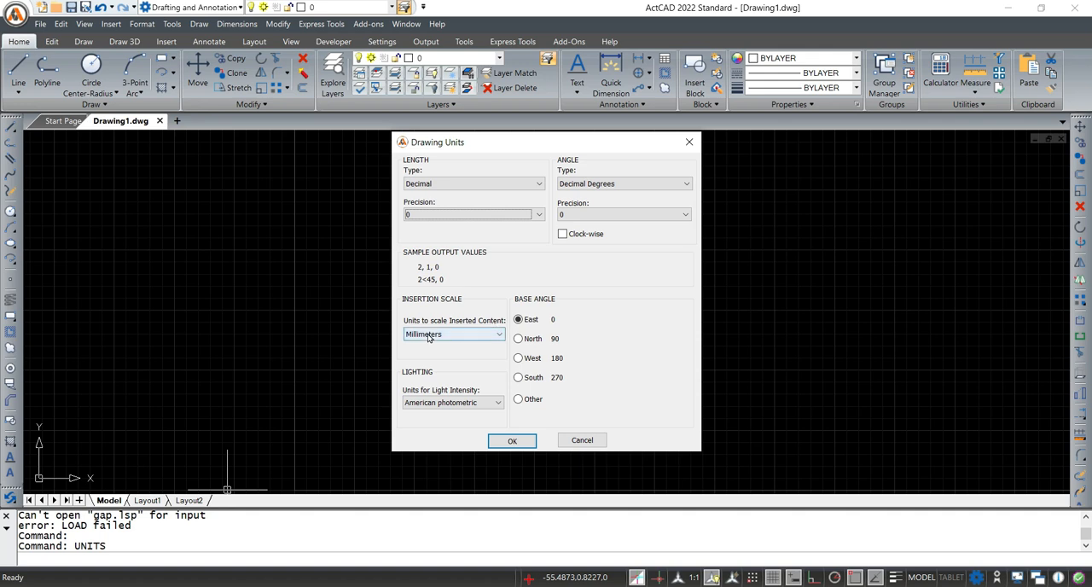
click(461, 333)
click(423, 382)
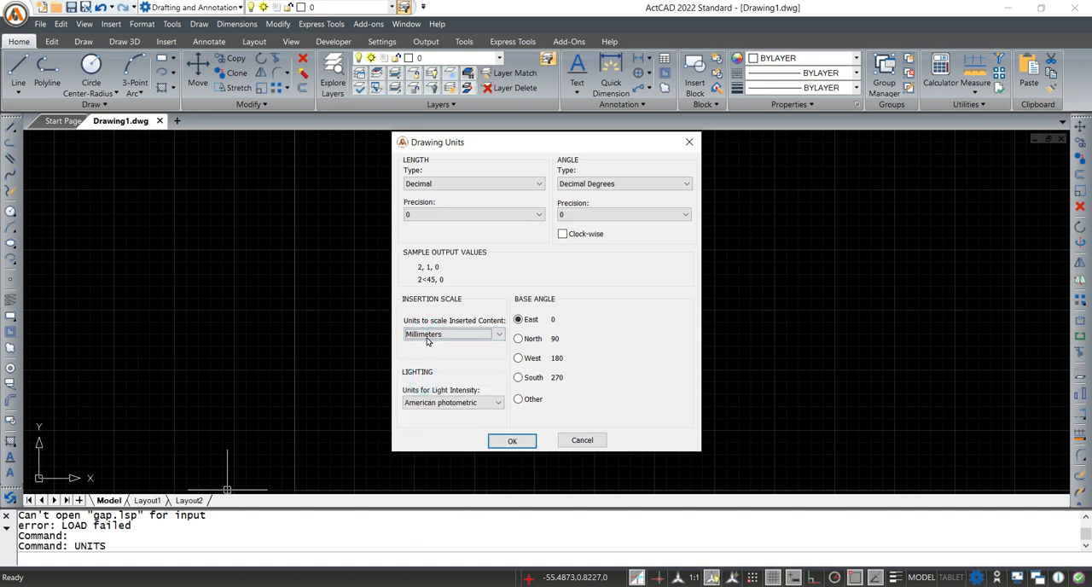
click(510, 440)
Set the drawing limits with the lower left corner at 0,0 and the upper right corner at 120,120
click(104, 559)
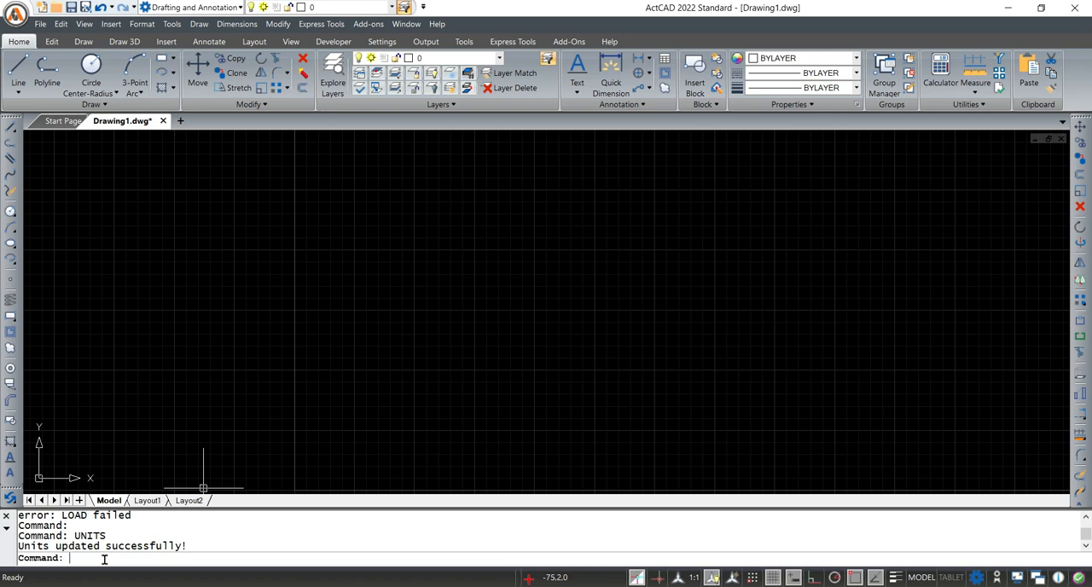
text(LIMITS)
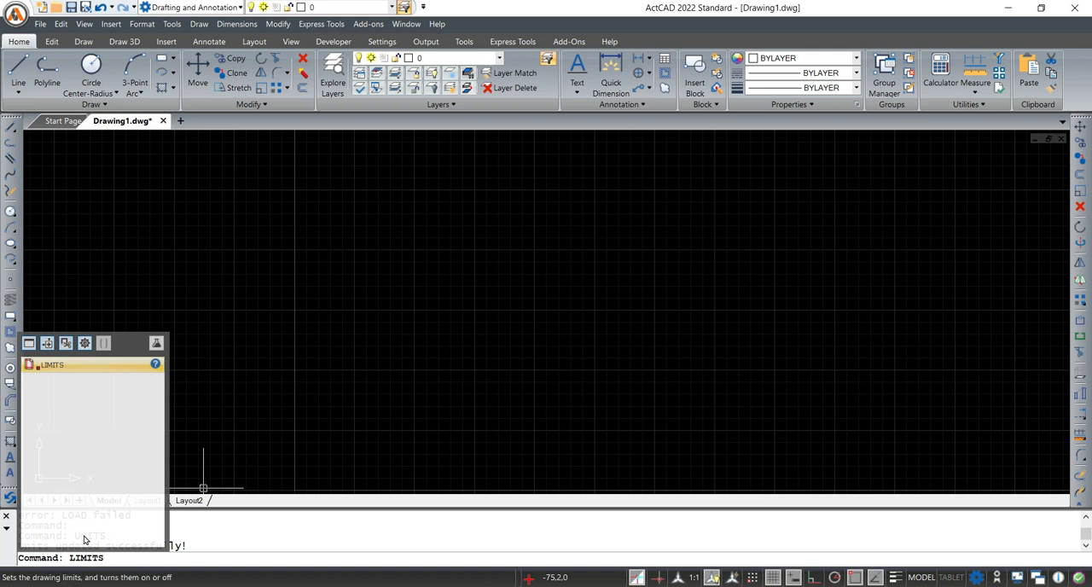
key(Return)
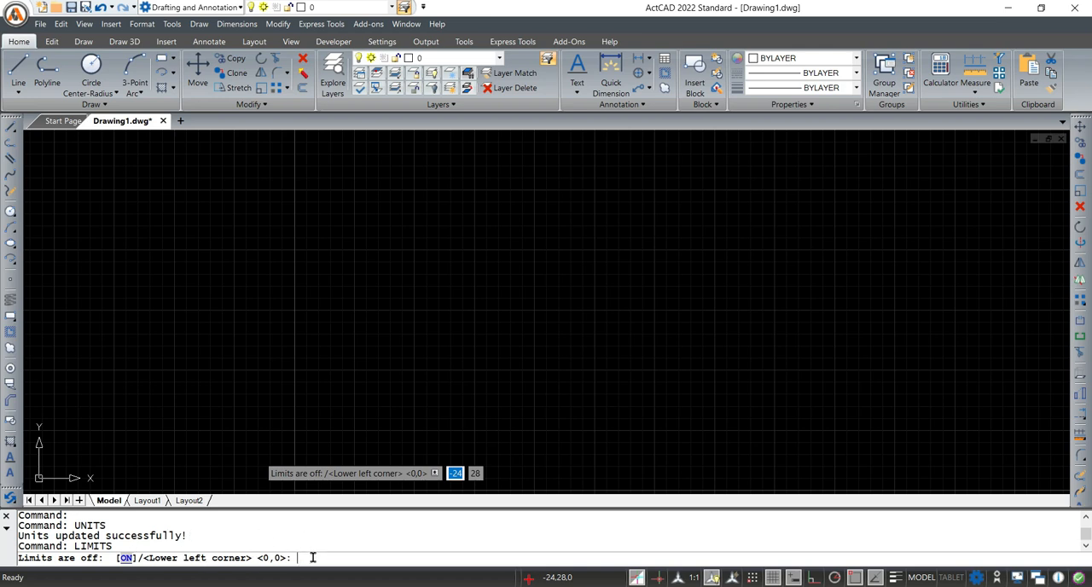
text(0,0)
key(Return)
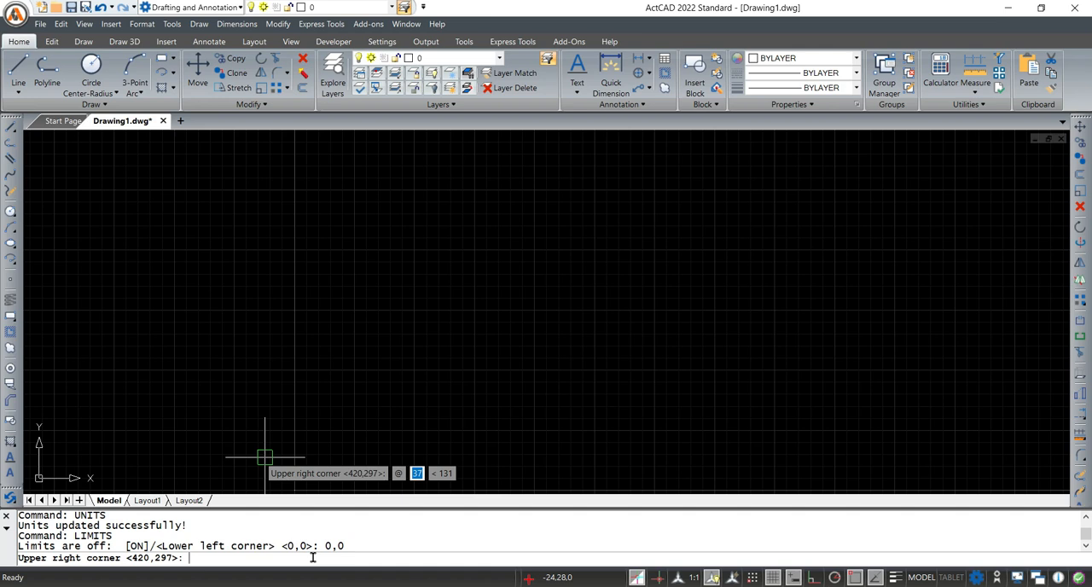
text(120,120)
key(Return)
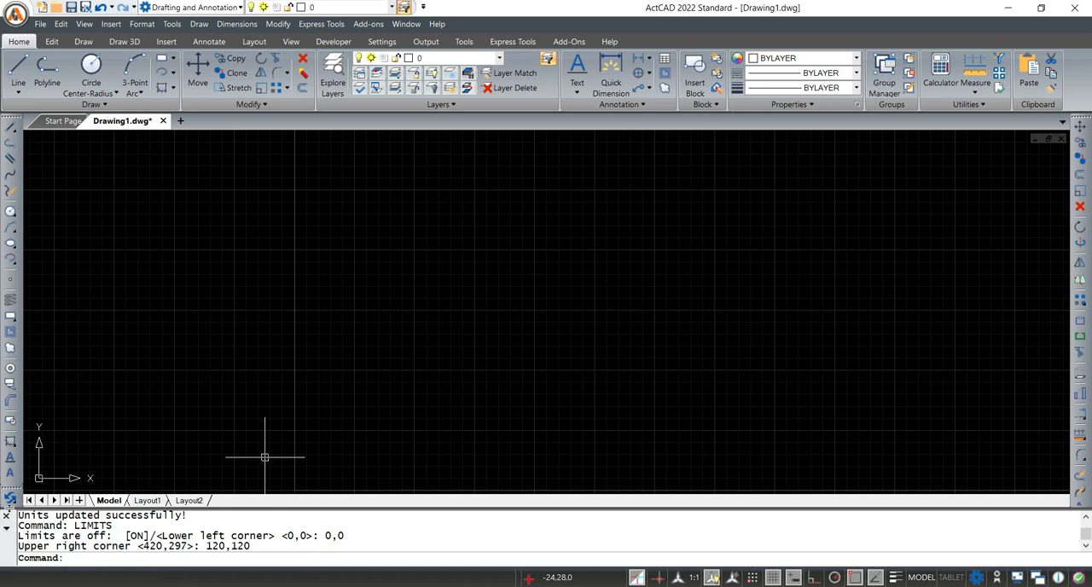
Enlarge the command history area and review the units and limits entries
drag(15, 509, 15, 421)
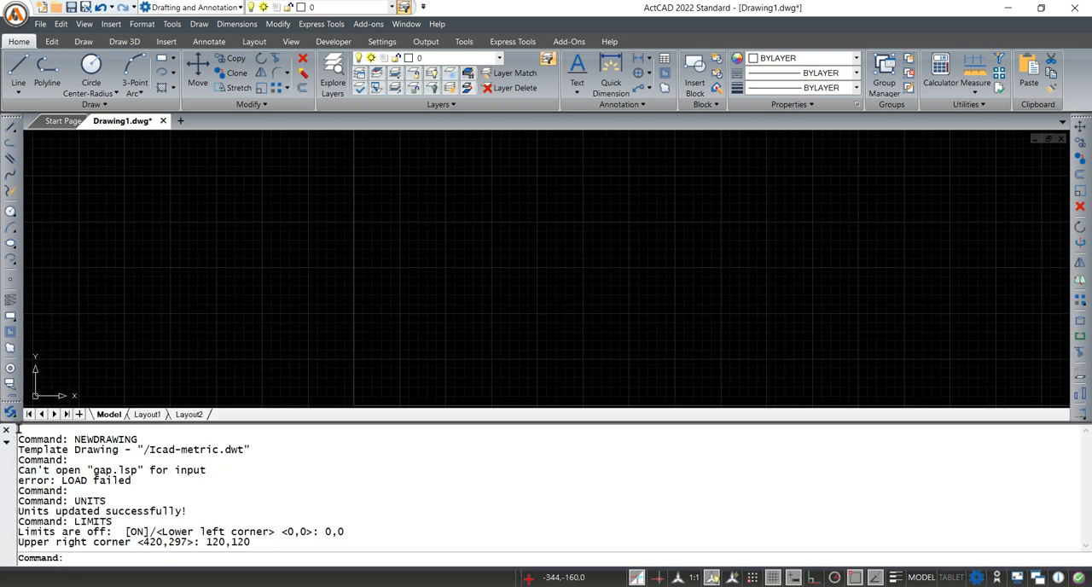
drag(15, 421, 15, 445)
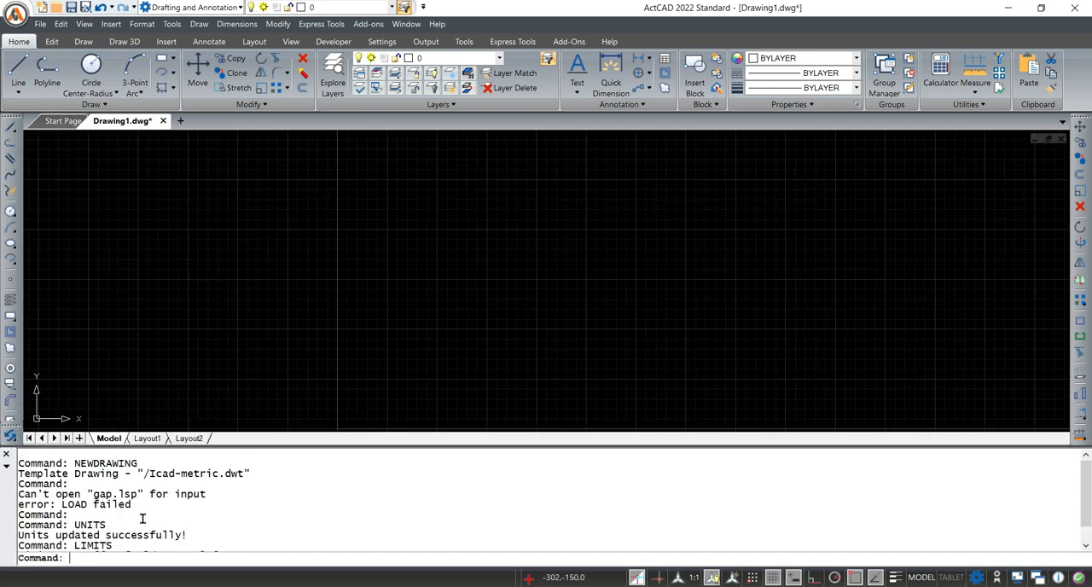
scroll(146, 515, down, 1)
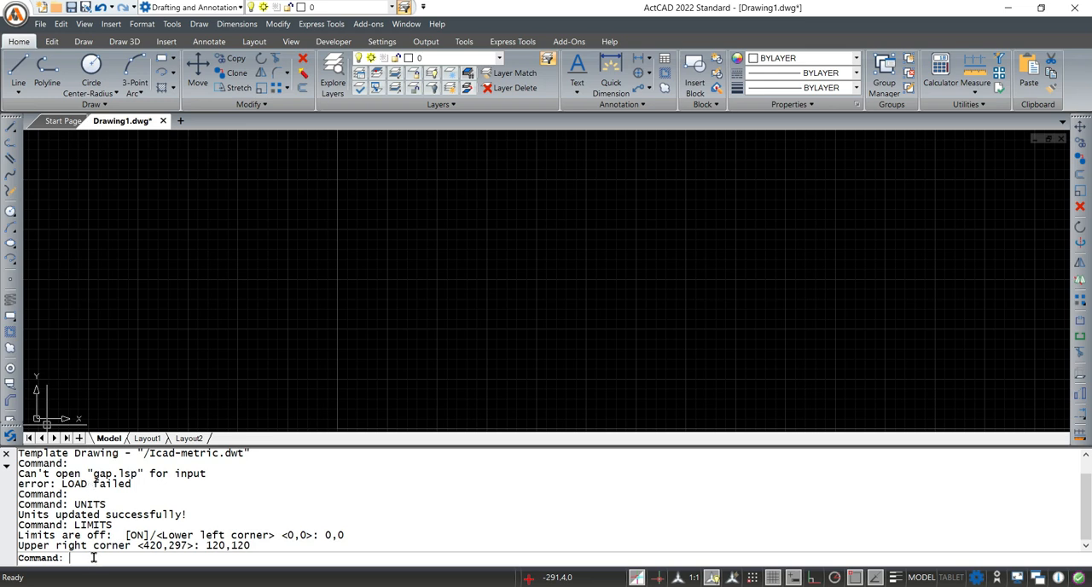
Zoom the view with the All option and reduce the height of the command history area
text(ZOOM)
key(Return)
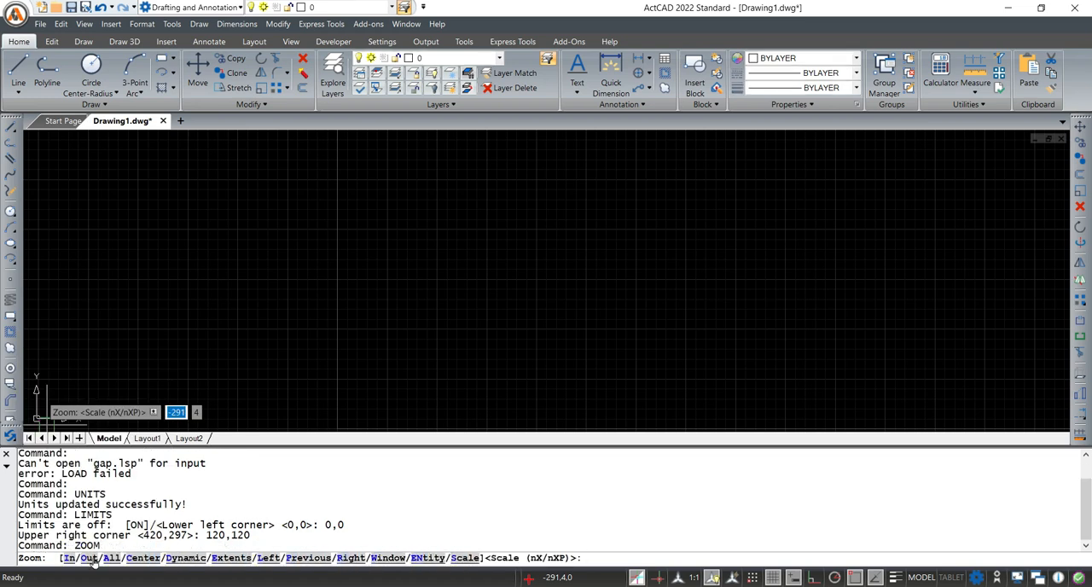
text(a)
key(Return)
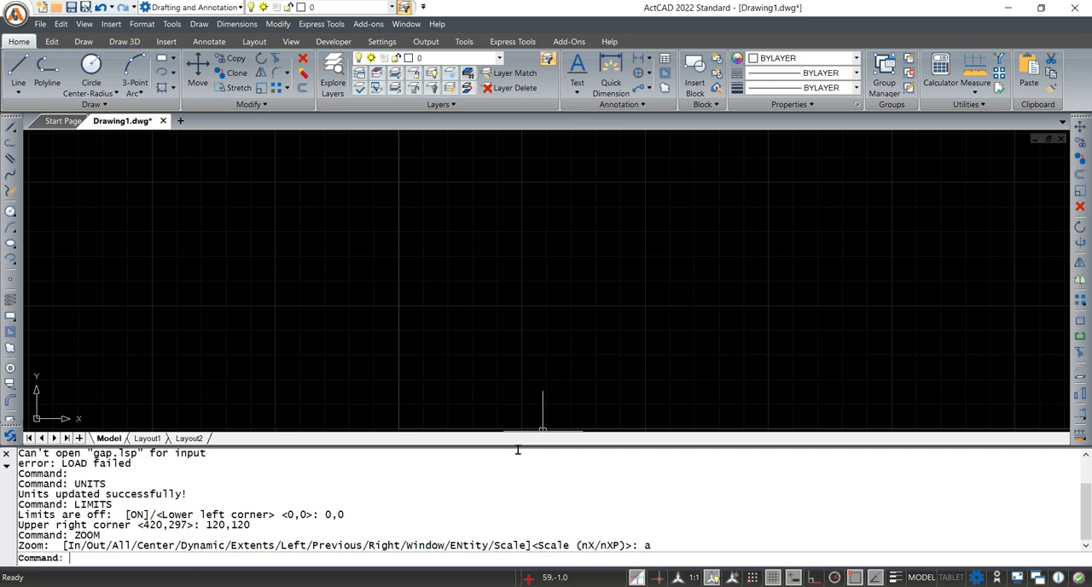
drag(518, 446, 514, 484)
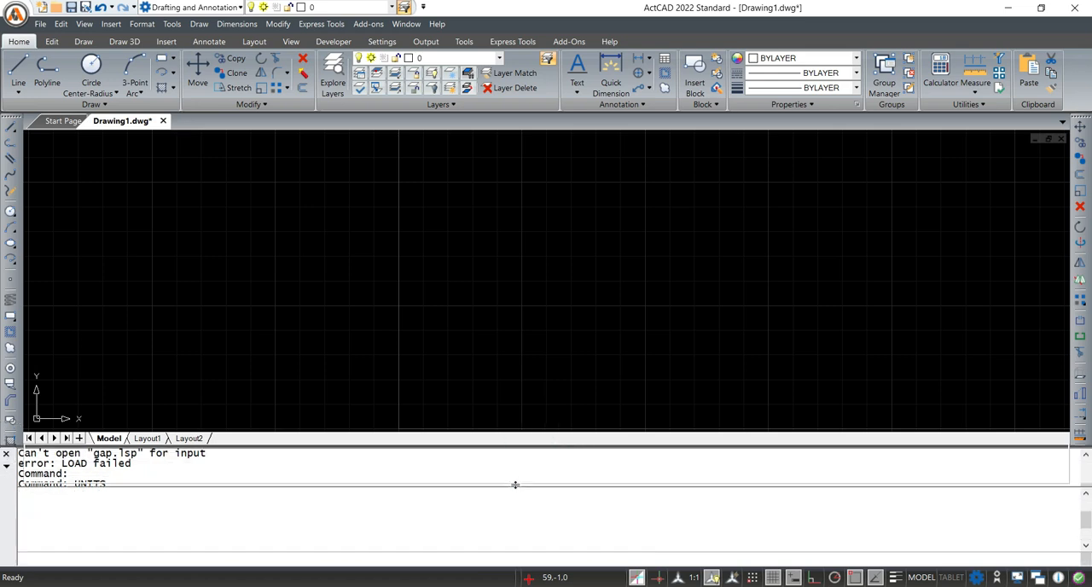
text(zoom)
key(Return)
text(a)
key(Return)
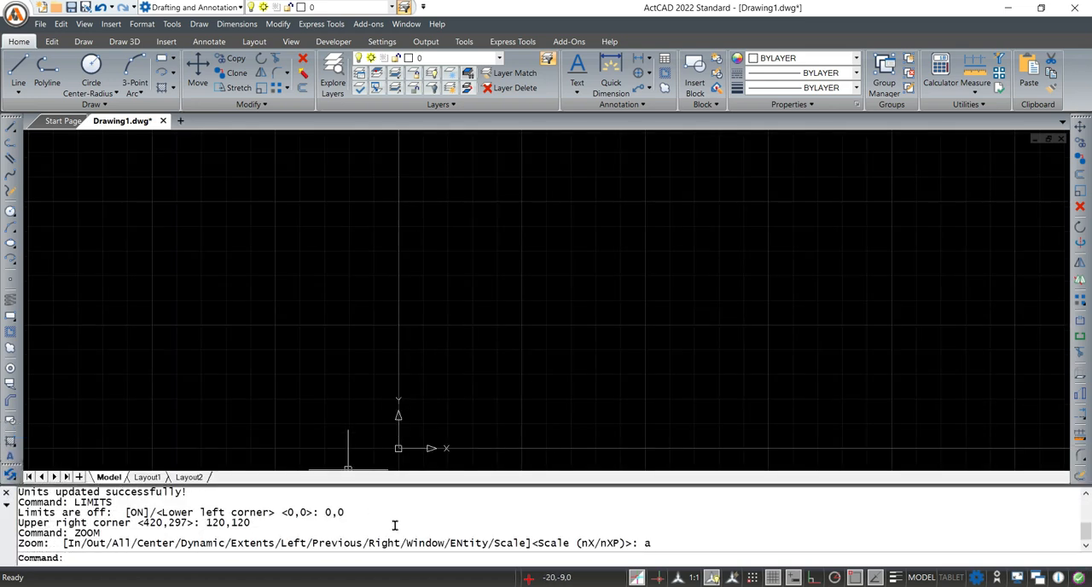
mouse_move(390, 410)
middle_down()
mouse_move(335, 343)
mouse_move(278, 376)
middle_up()
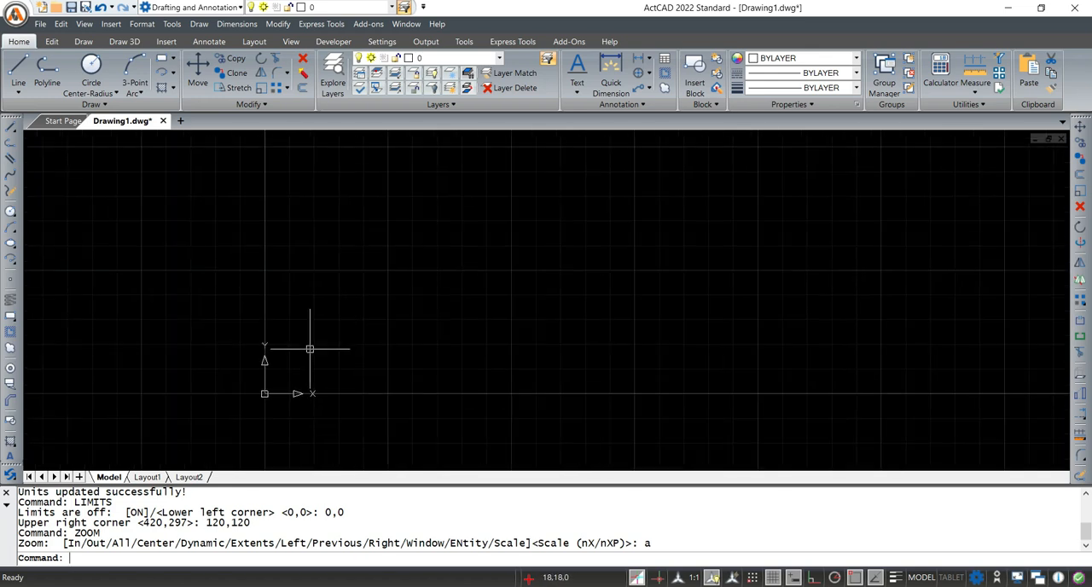
click(163, 62)
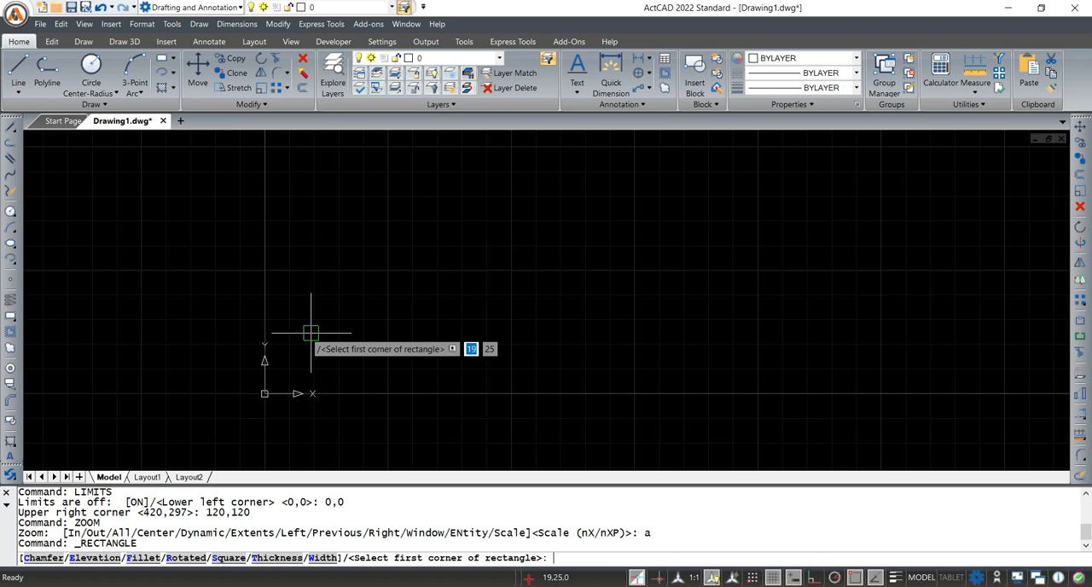
key(Escape)
key(Escape)
key(Escape)
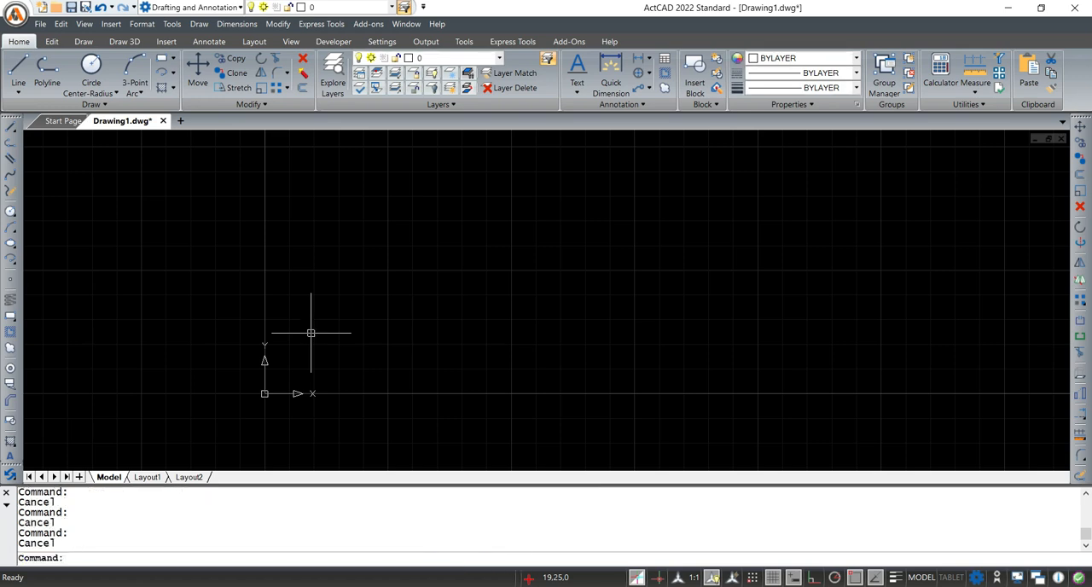
Draw a 120 by 120 mm rectangle with its first corner at the origin 0,0
text(REC)
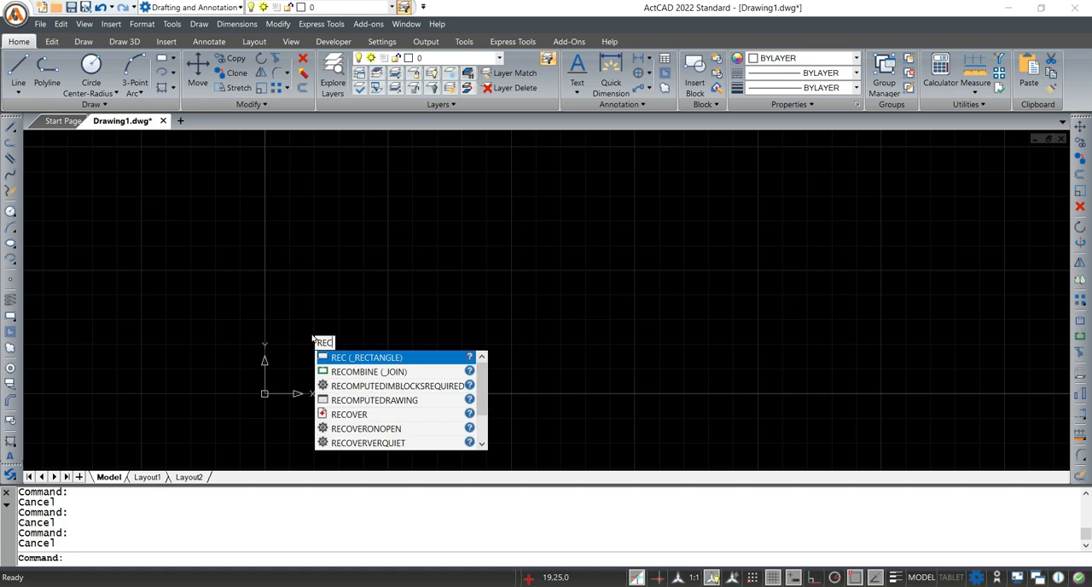
key(Return)
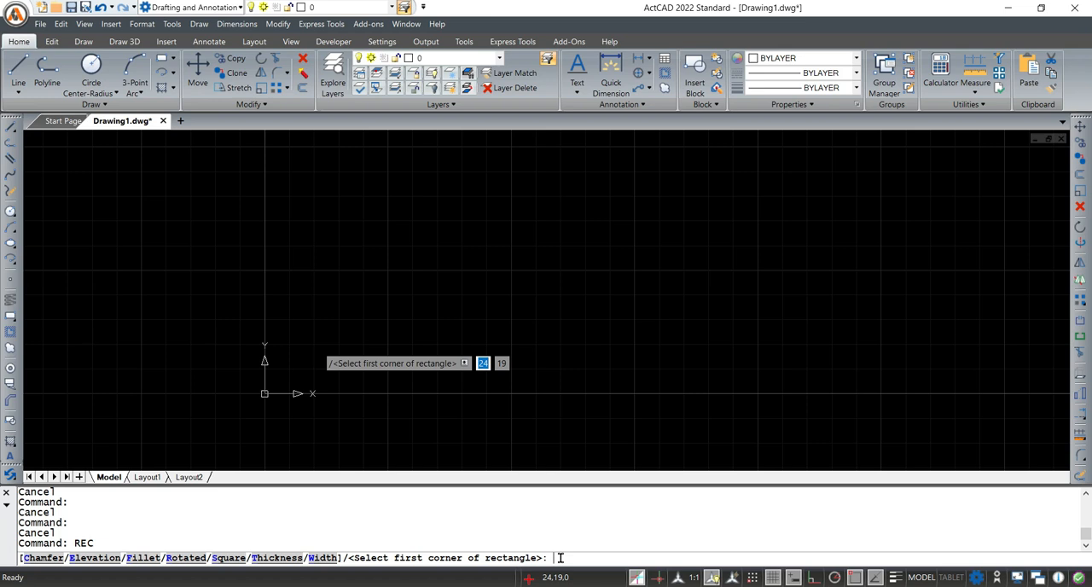
text(0,0)
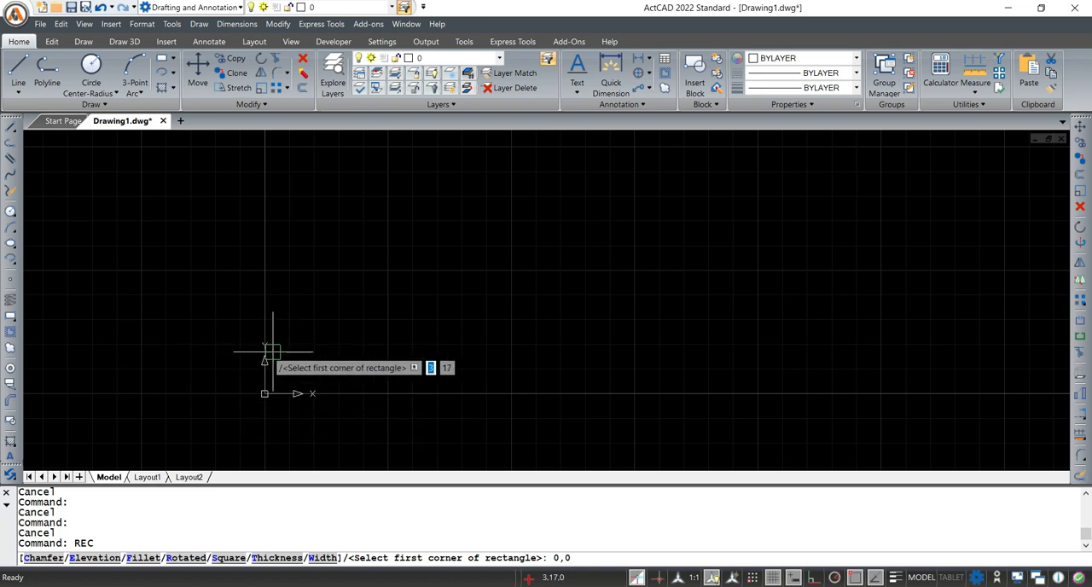
key(Return)
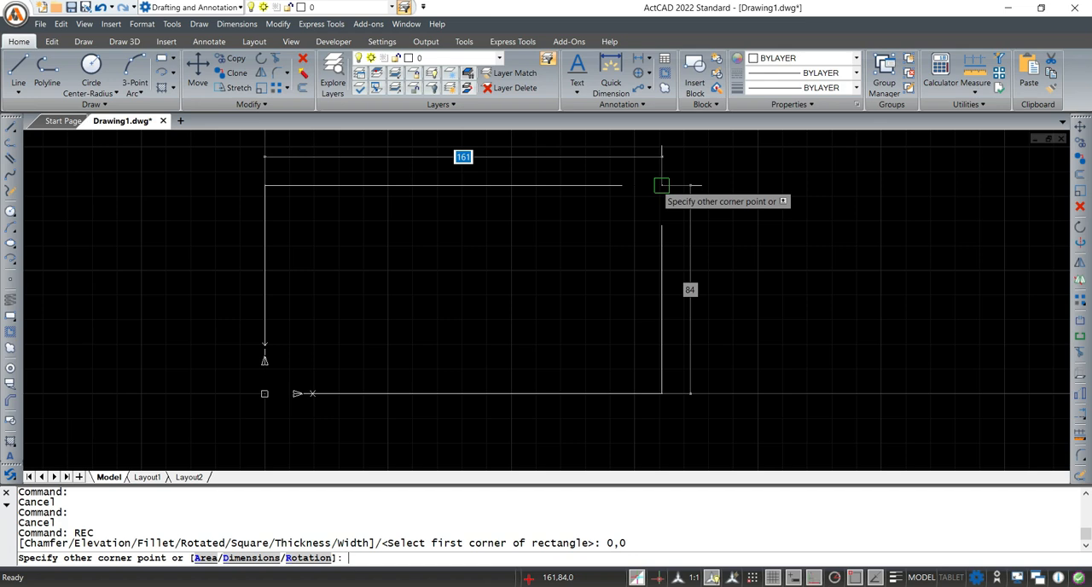
text(@ 120)
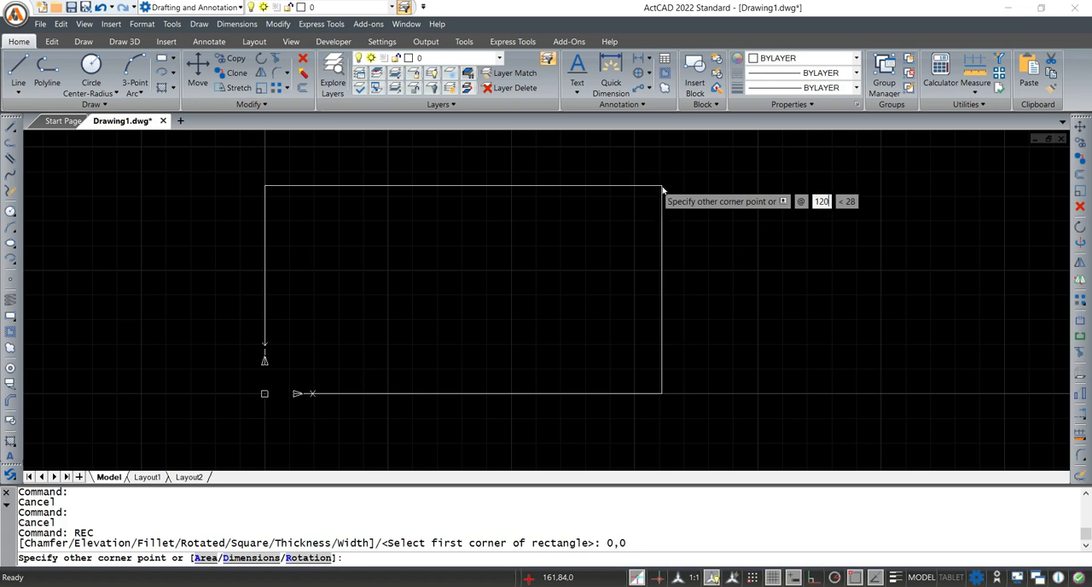
key(Tab)
text(1)
text(0)
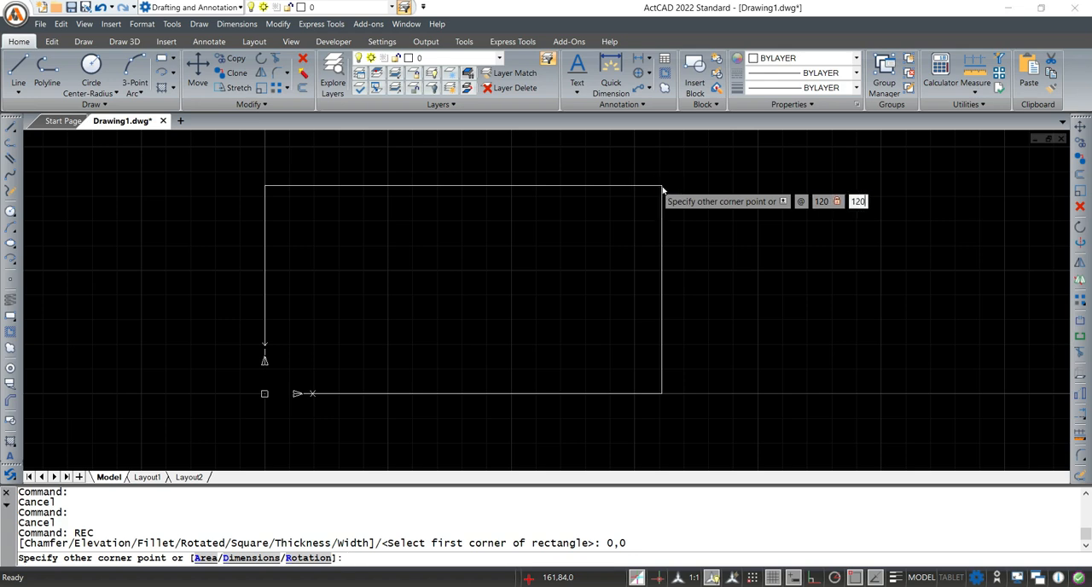
key(Return)
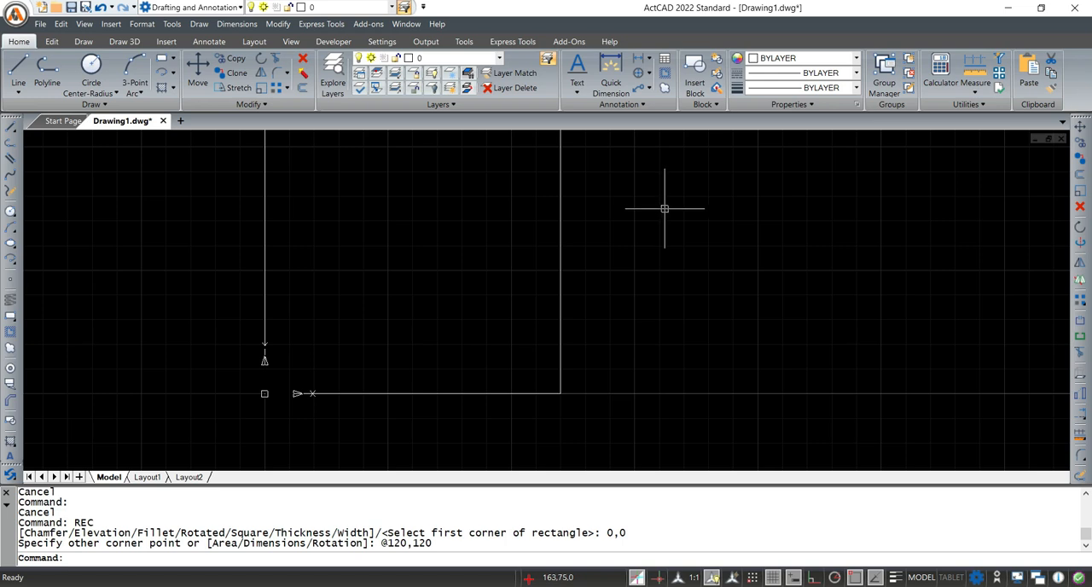
Zoom the view with the All option to fit the whole square boundary
scroll(681, 241, down, 3)
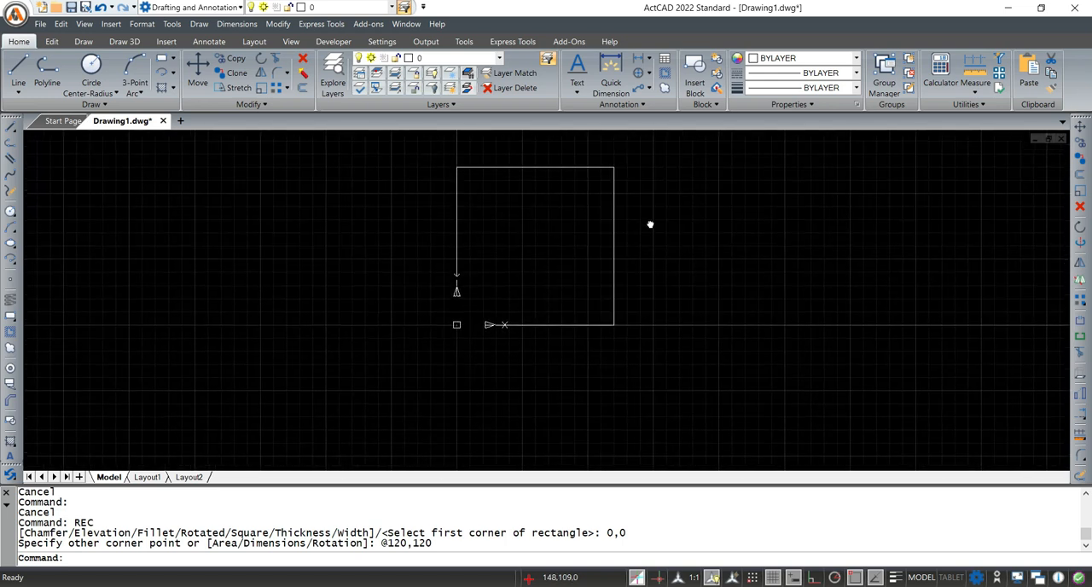
scroll(646, 231, up, 2)
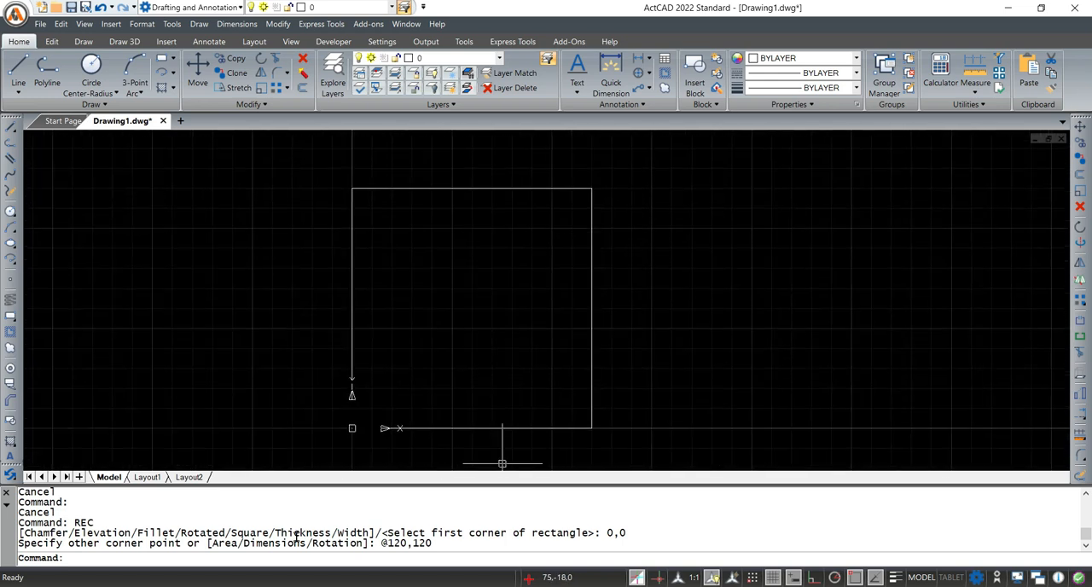
click(164, 558)
text(ZOOM)
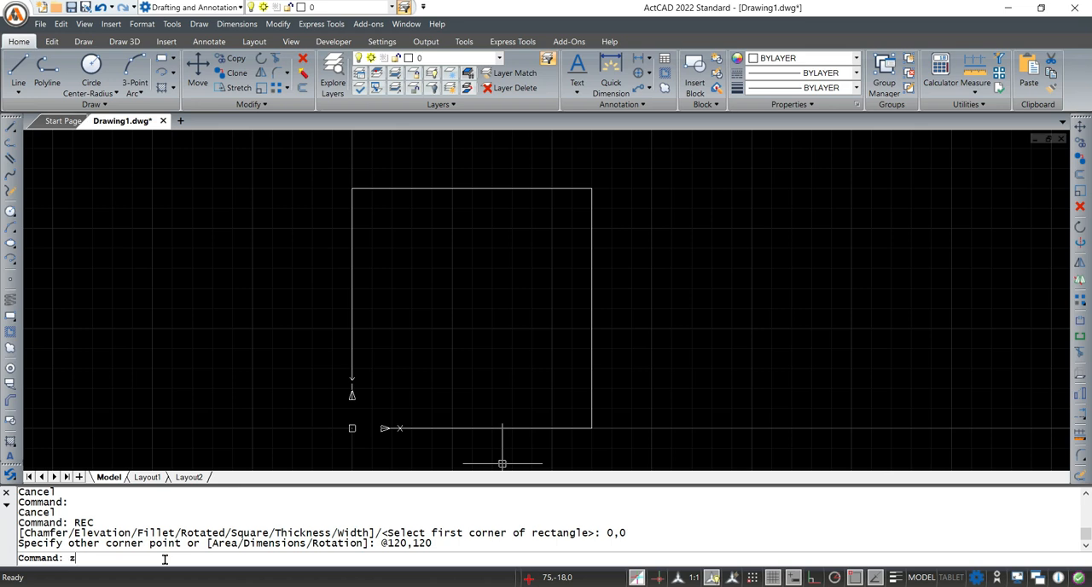
key(Return)
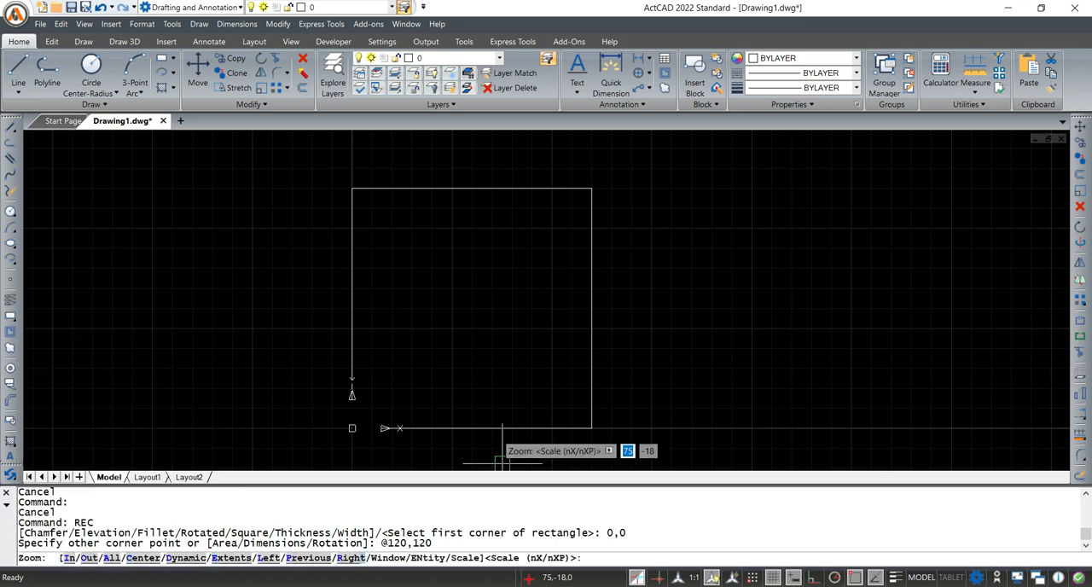
text(a)
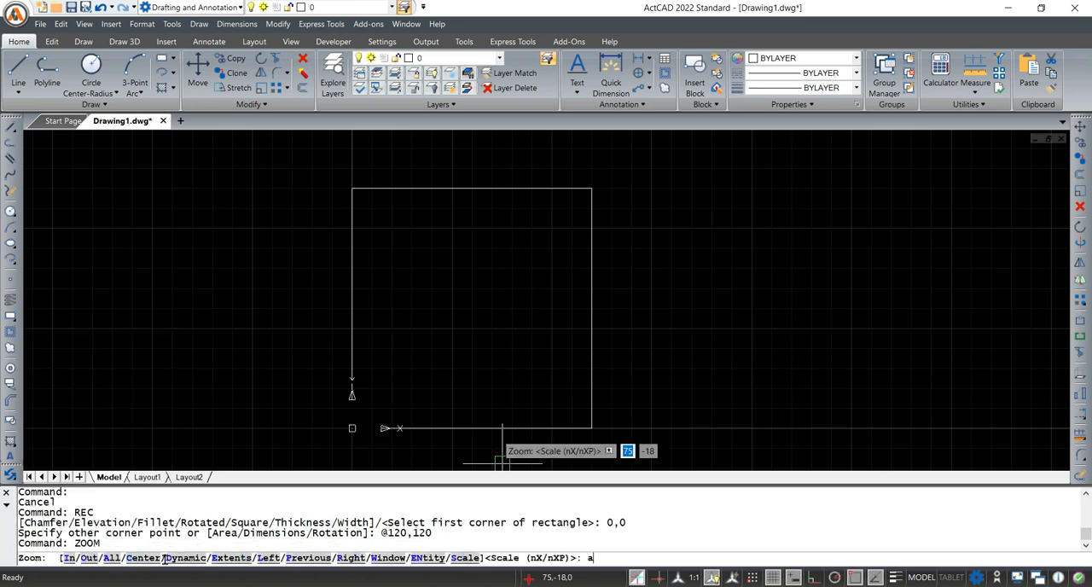
key(Return)
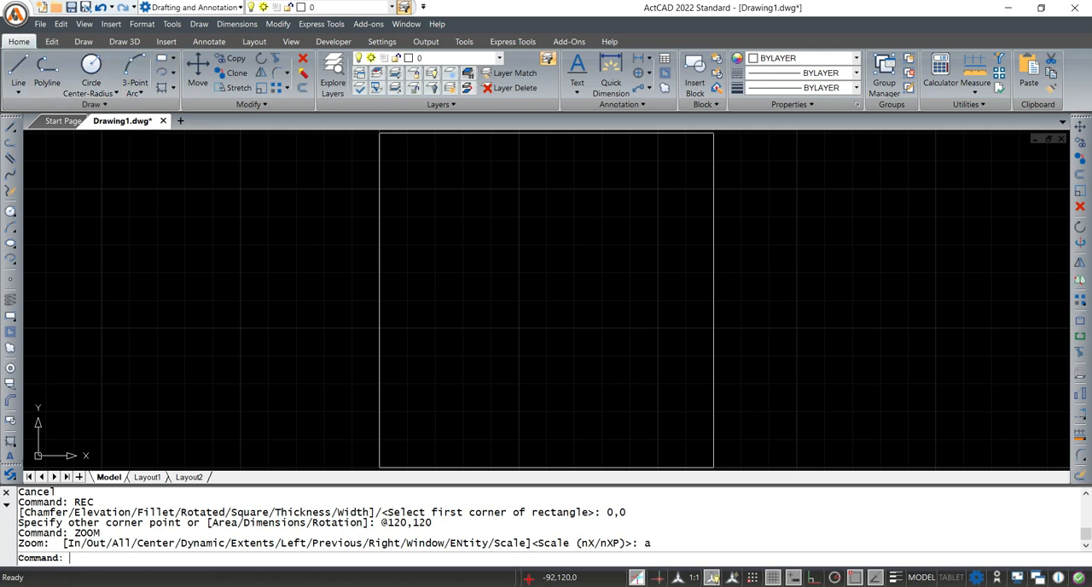
Switch to Adobe Acrobat Pro to examine the dimensioned reference drawing in Fig. 26-13
click(680, 547)
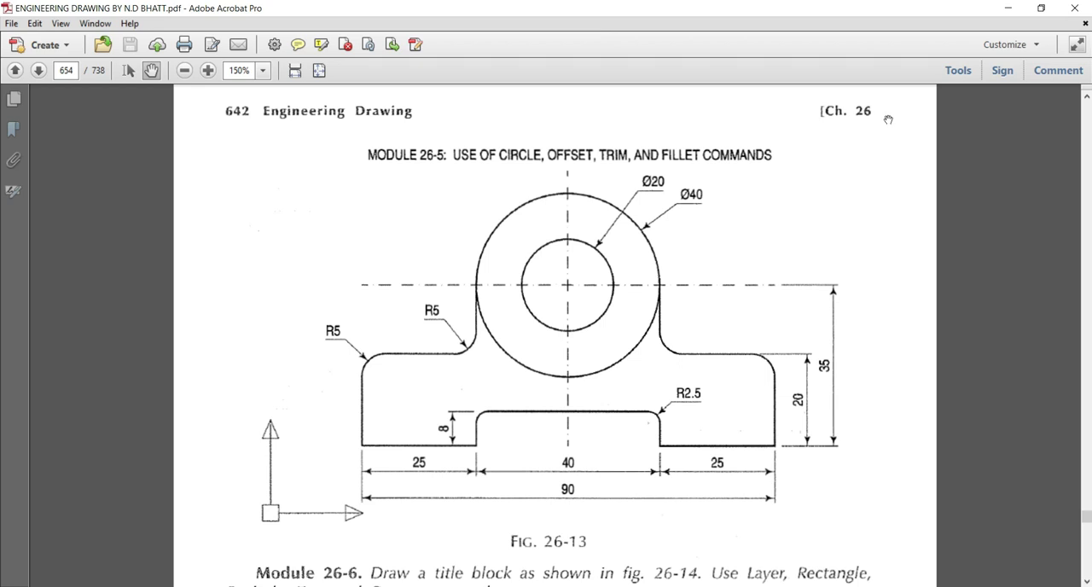
Switch back to ActCAD and draw a 90 by 55 mm rectangle inside the square boundary, with its first corner at about 17,39
click(1000, 9)
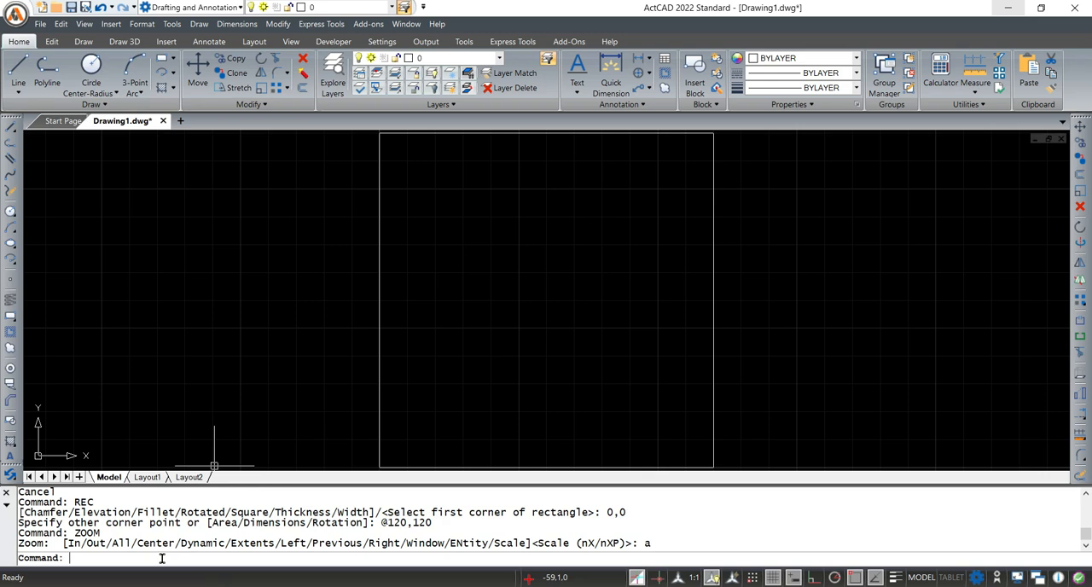
text(rec)
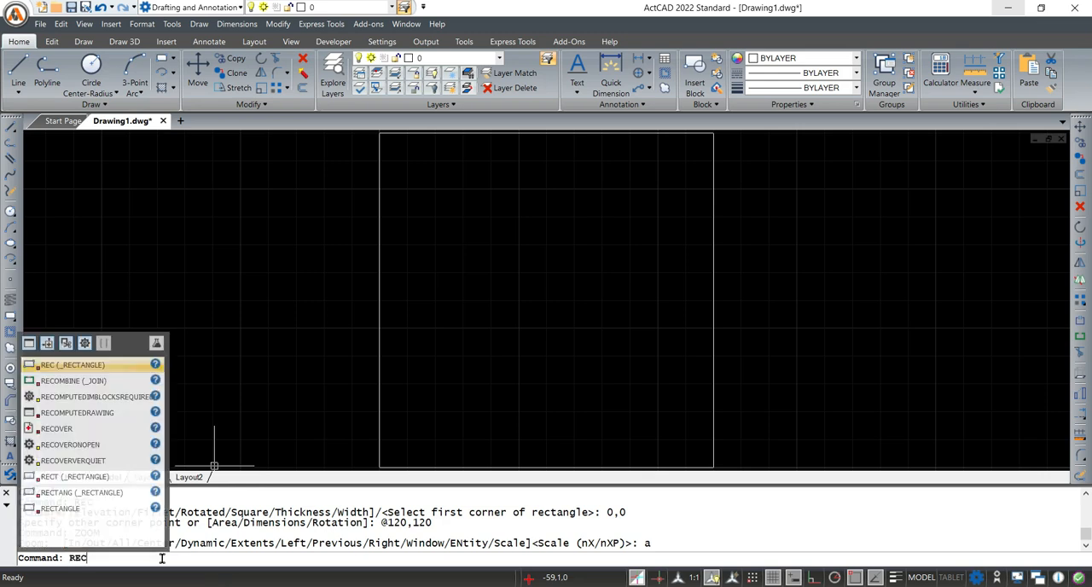
key(Return)
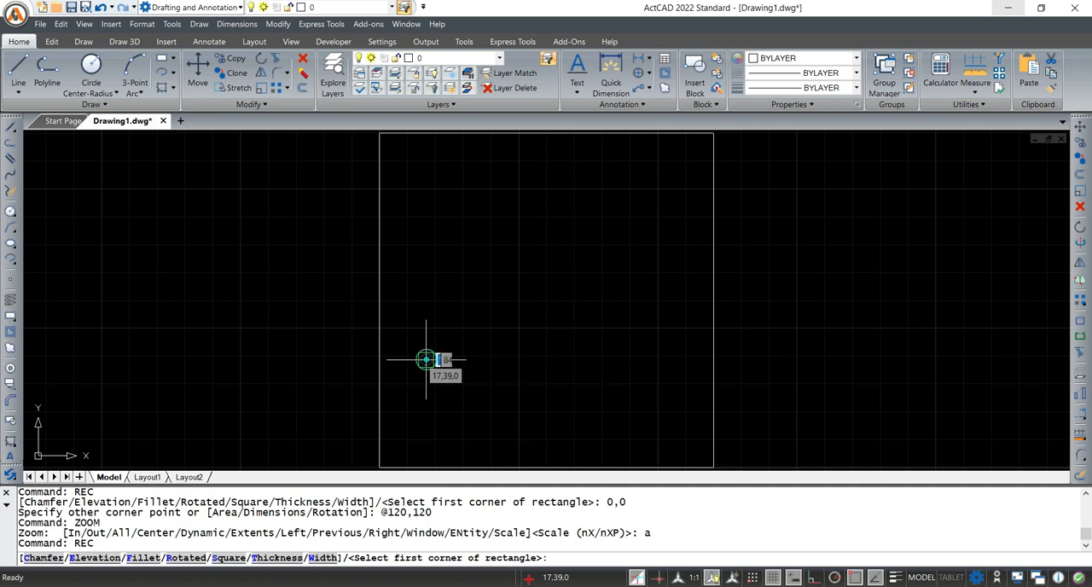
click(426, 360)
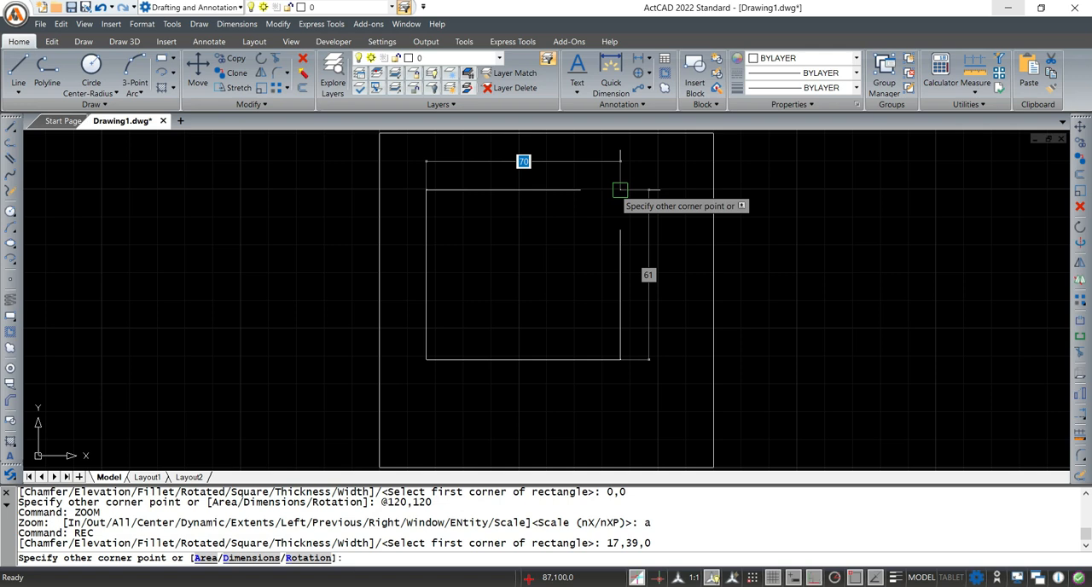
text(@)
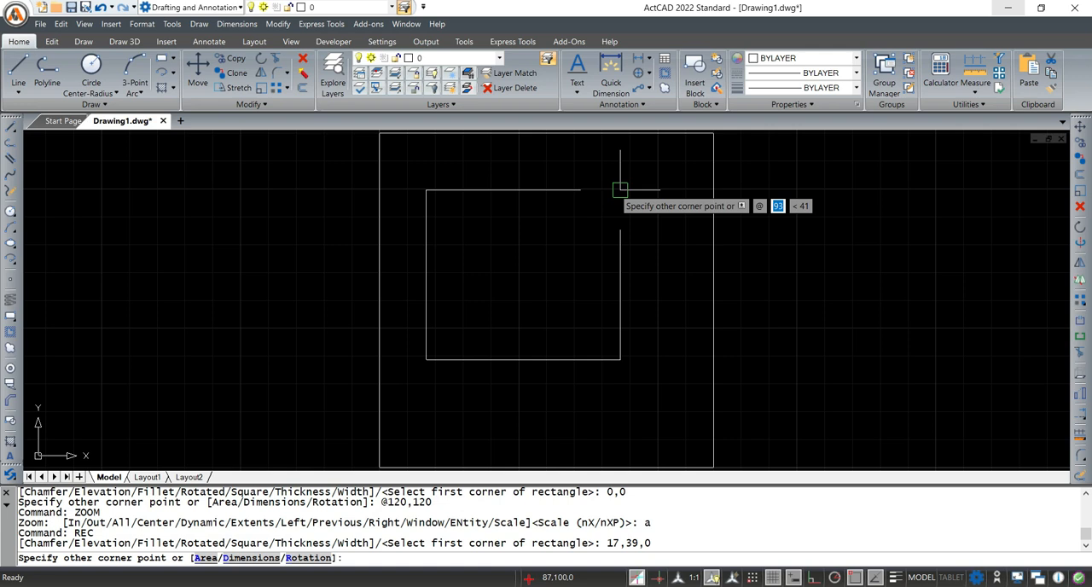
text(90)
key(Tab)
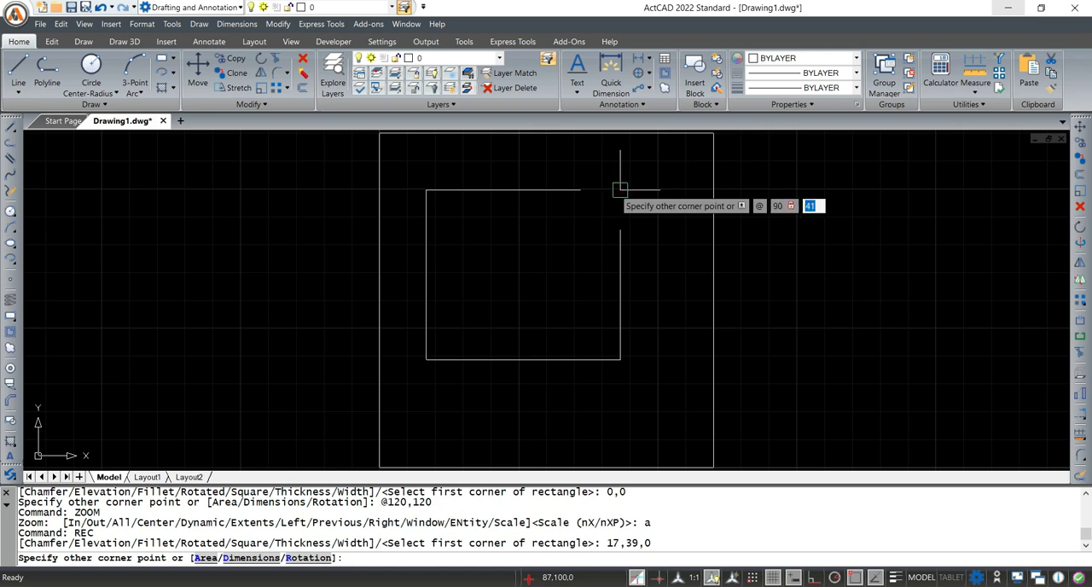
text(55)
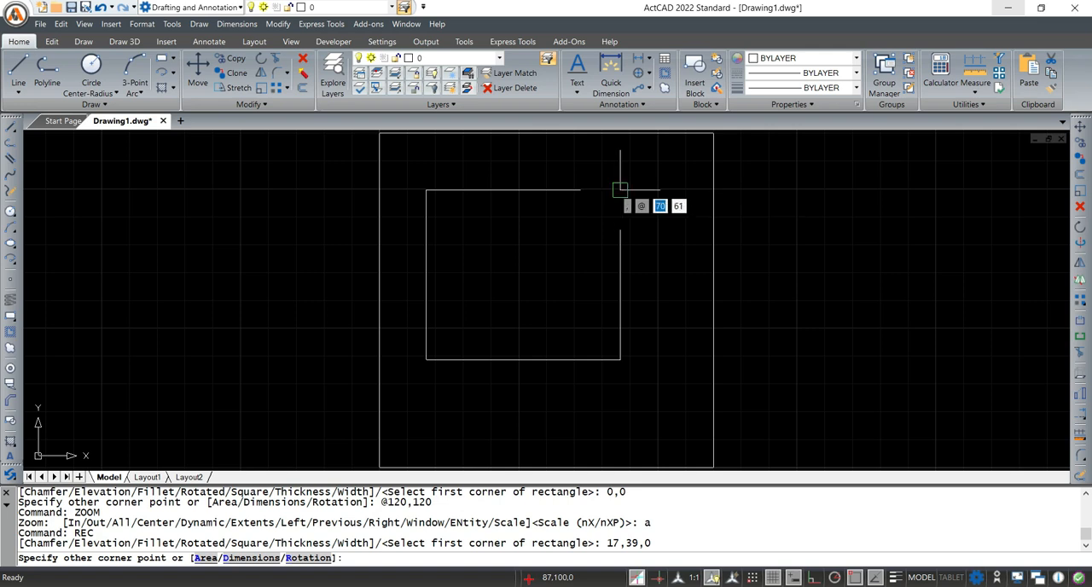
key(Return)
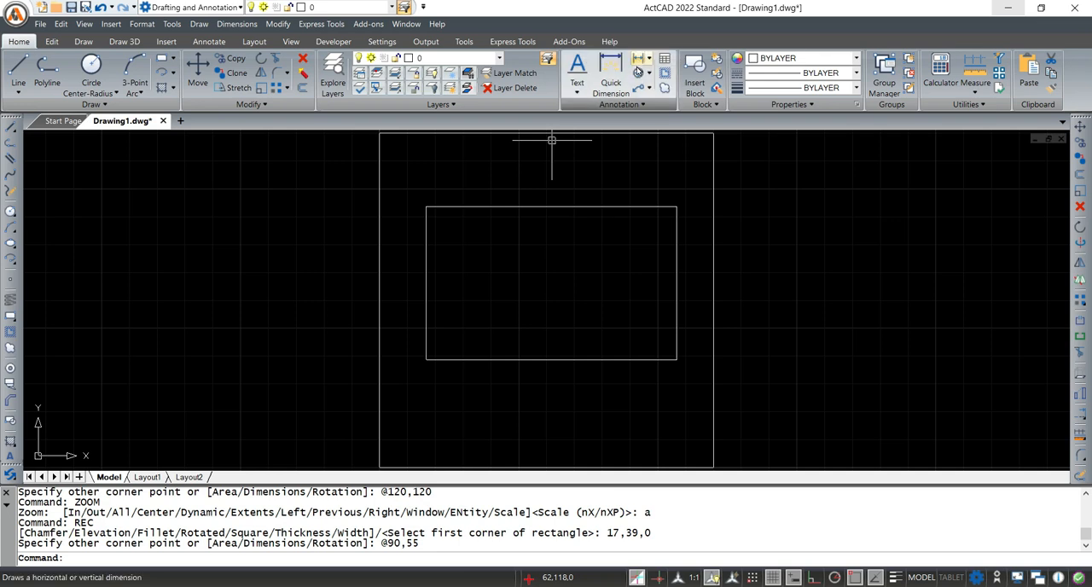
Try a vertical linear dimension between the two right-hand corners of the inner rectangle, placing it just outside the side
click(638, 57)
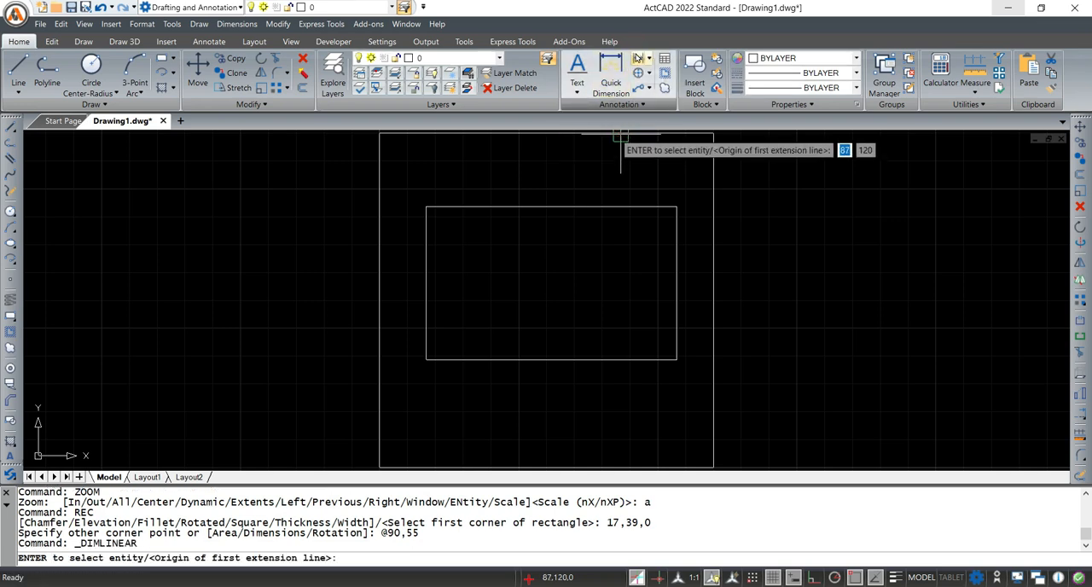
click(639, 61)
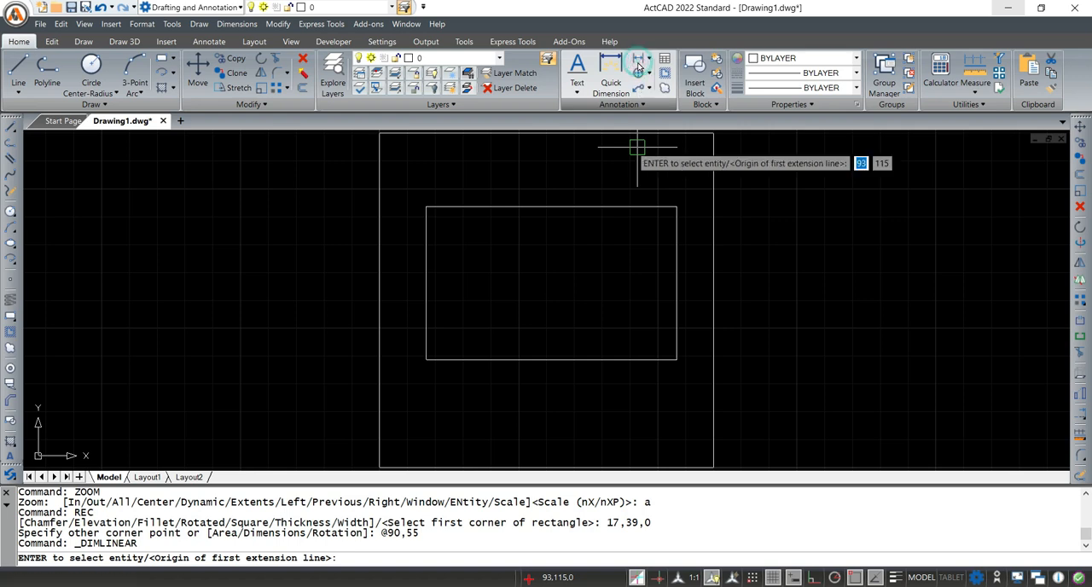
click(677, 207)
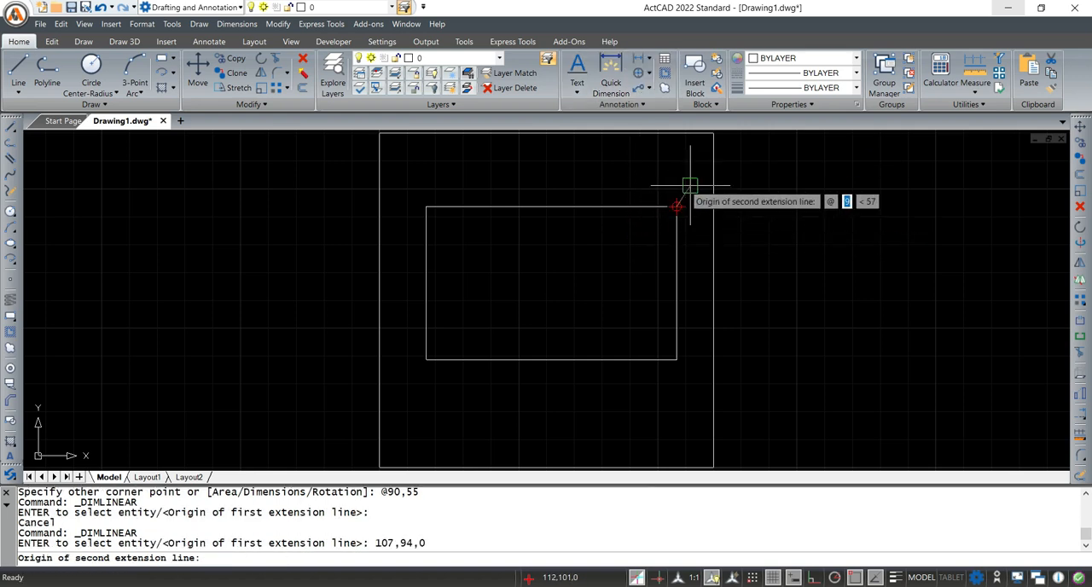
click(677, 359)
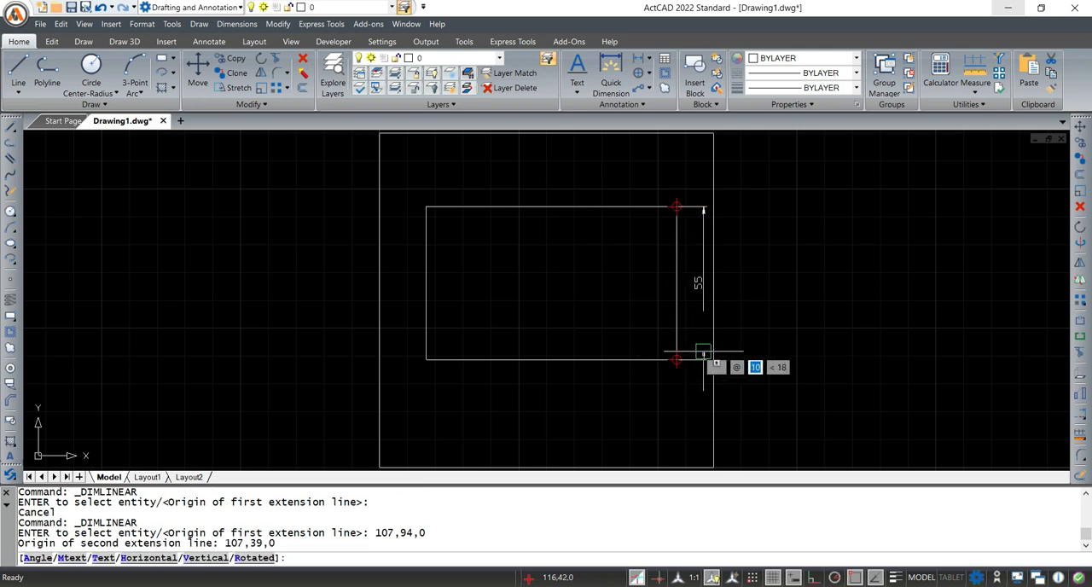
click(703, 352)
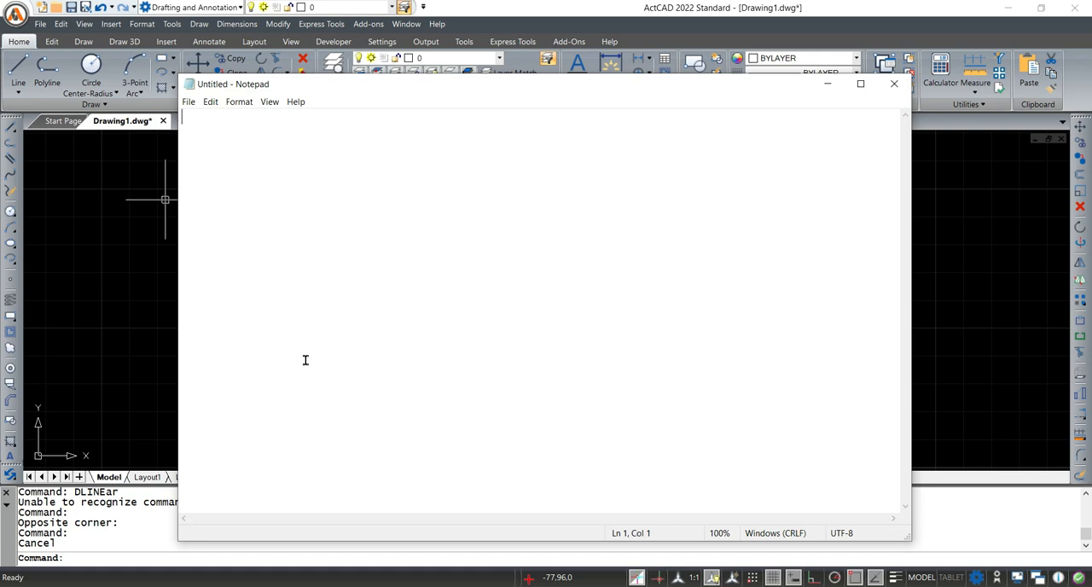
Write the command name DIMLINEAR in the empty Notepad document, highlight it and minimize Notepad
click(243, 136)
text(di)
key(ctrl+z)
text(DIM)
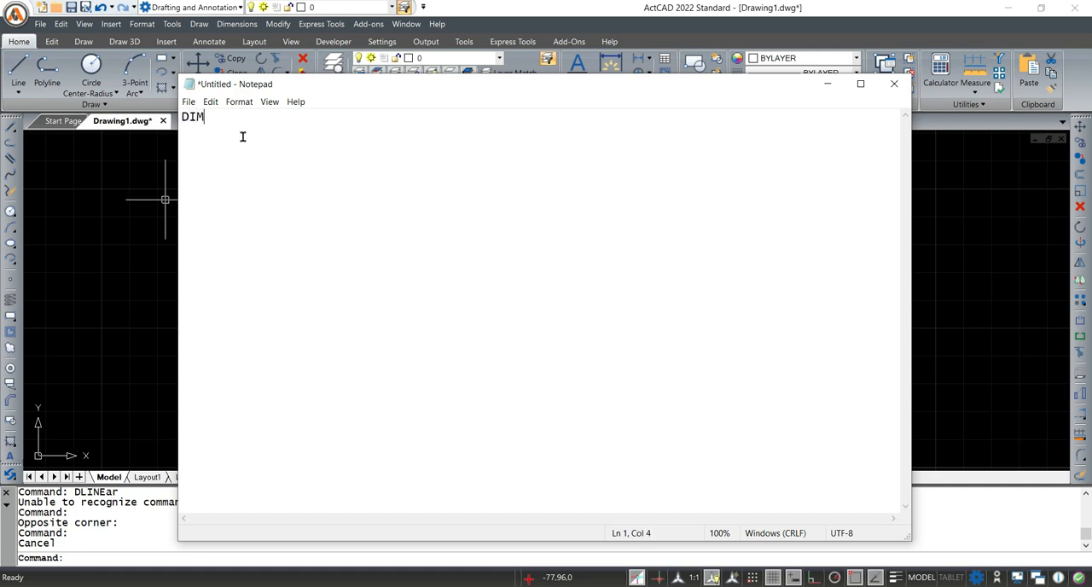
text(LINEAR)
drag(269, 117, 185, 116)
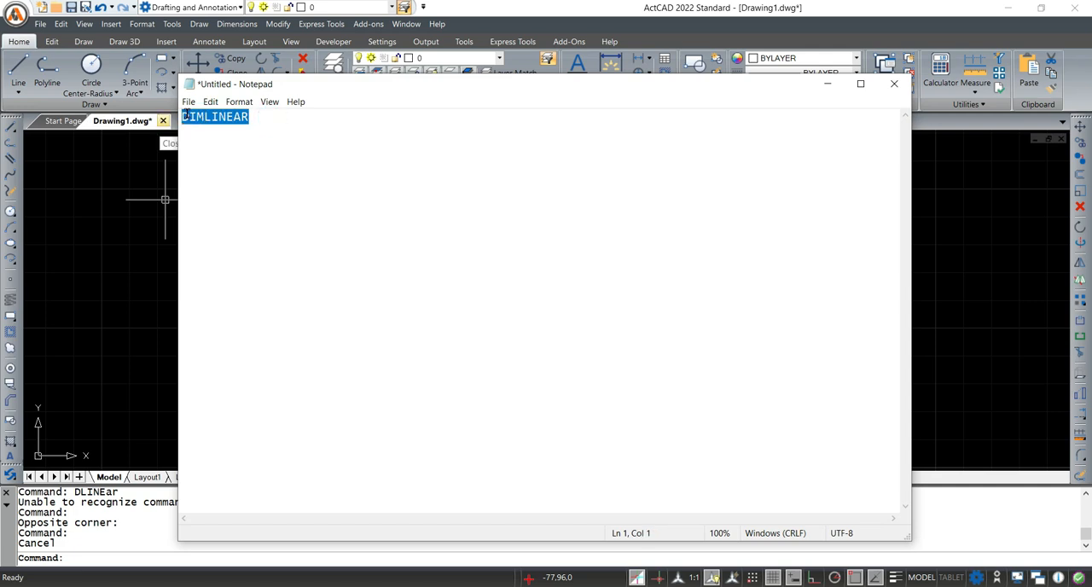
click(826, 83)
Dimension the inner rectangle's height with DIMLINEAR, placing the dimension line about 9 mm outside its right side
click(86, 558)
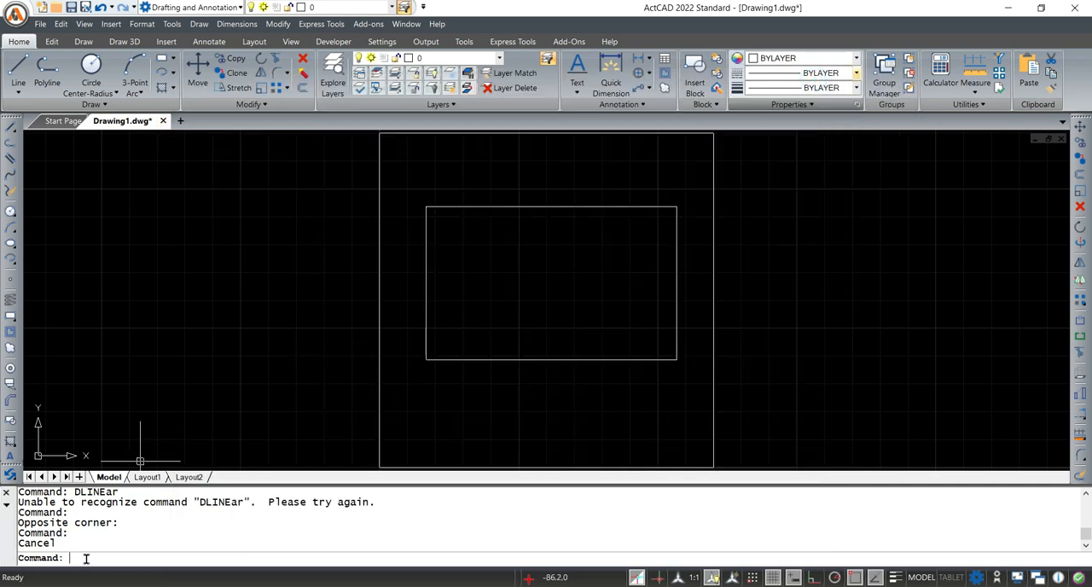
text(DIMLIN)
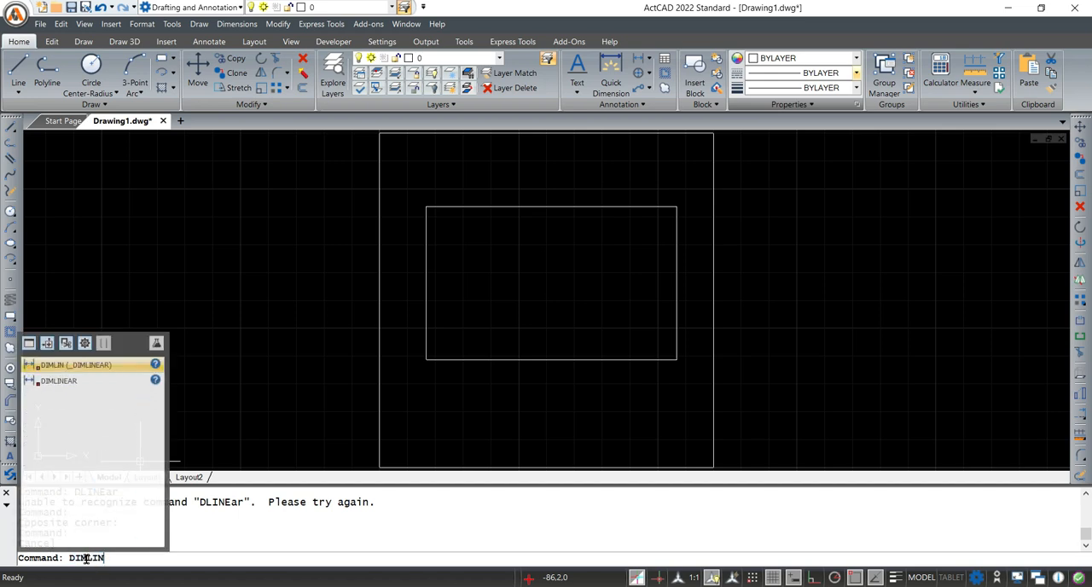
text(EAR)
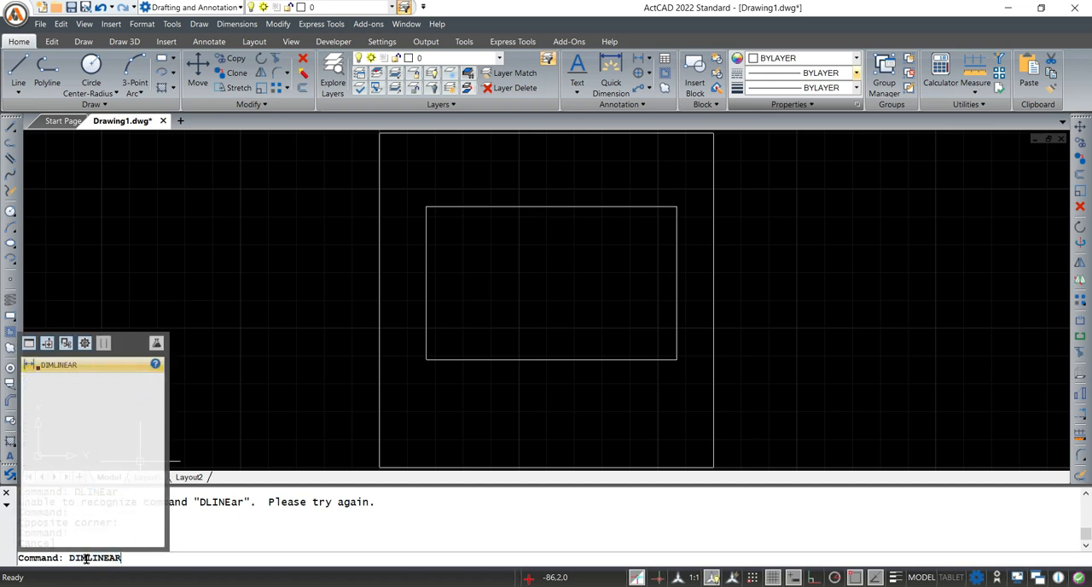
key(Return)
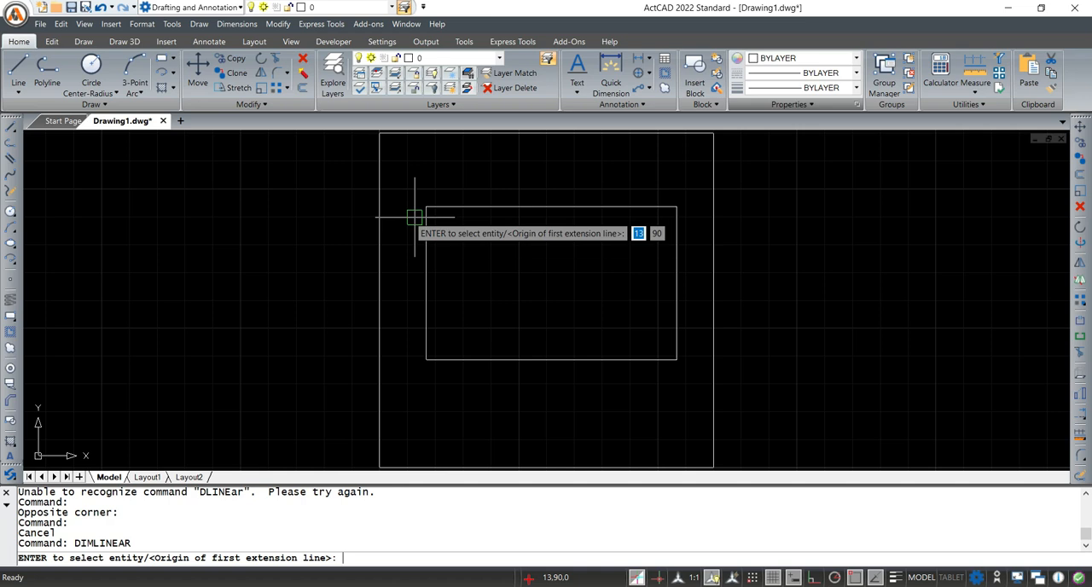
key(alt+Tab)
click(827, 83)
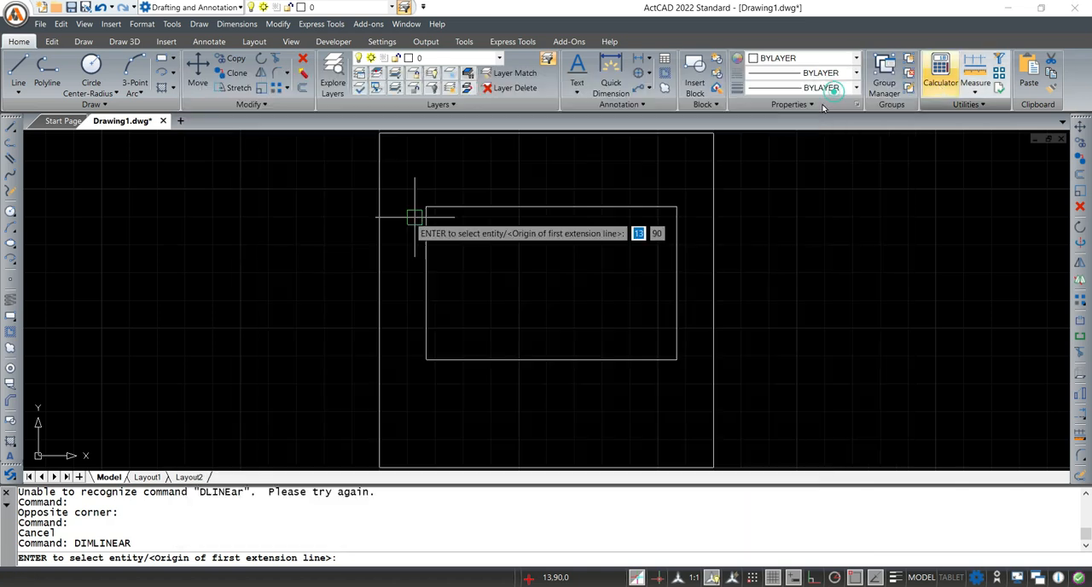
click(676, 206)
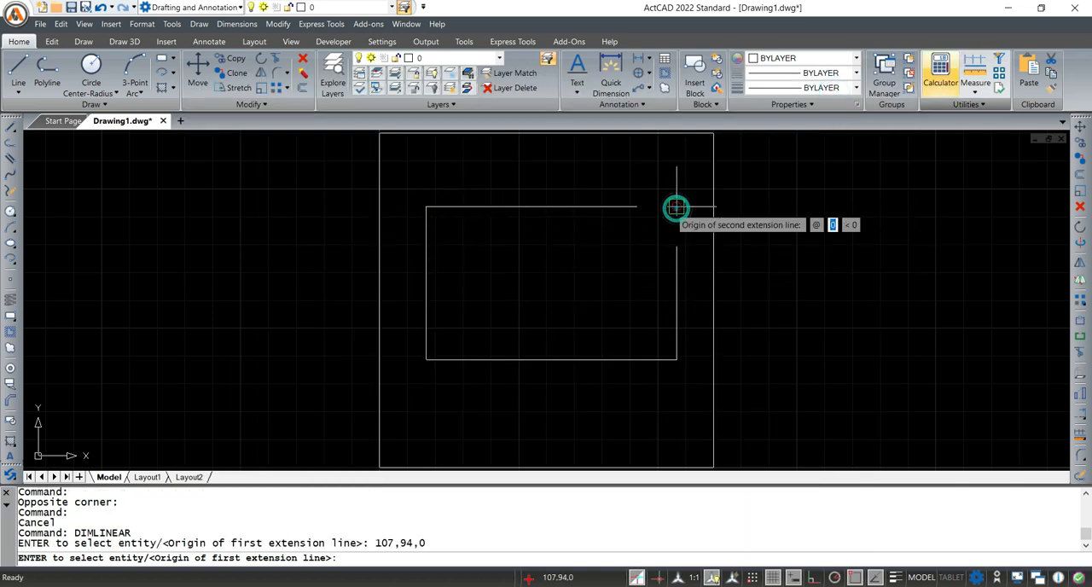
click(676, 358)
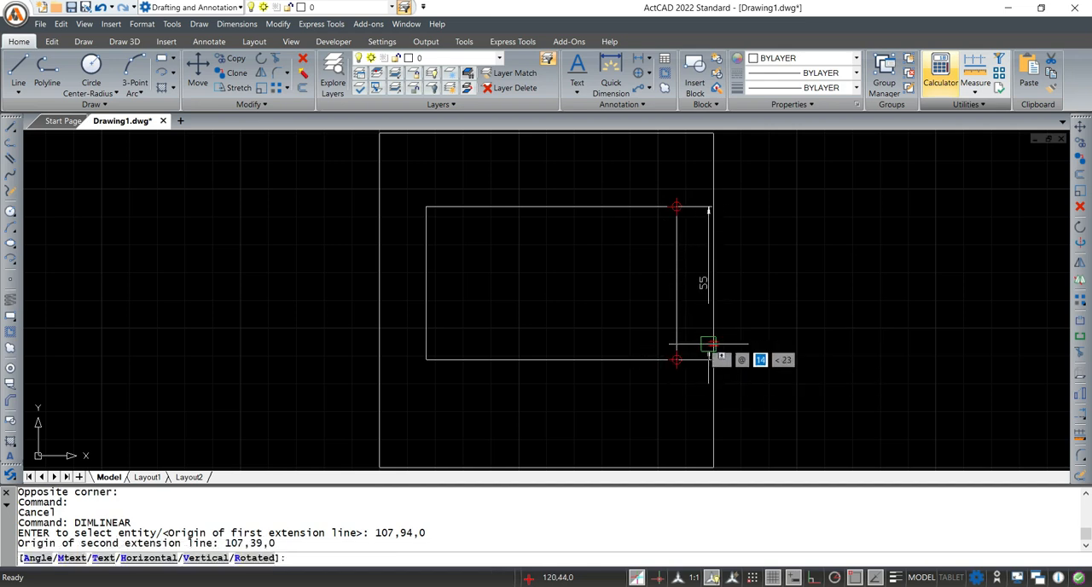
click(699, 301)
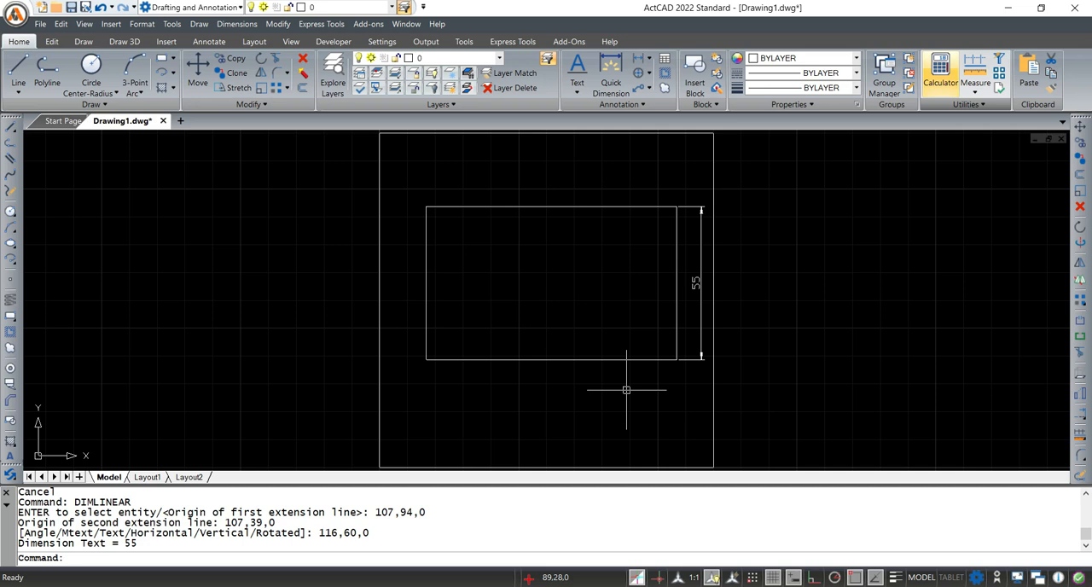
Dimension the inner rectangle's width along its lower edge with DIMLINEAR, placing the dimension line about 17 mm below the edge
text(DI)
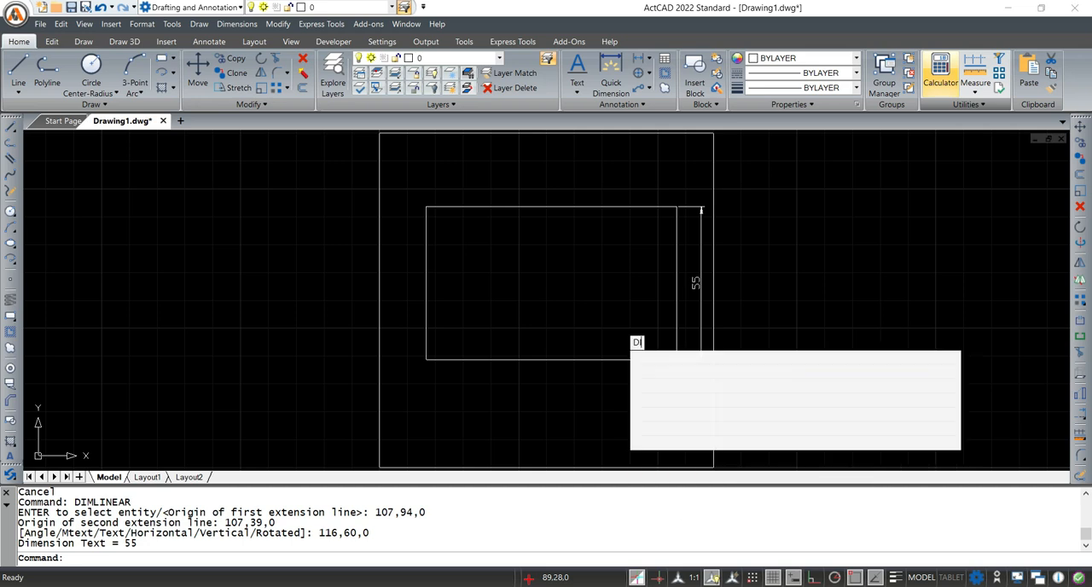
text(MLINEAR)
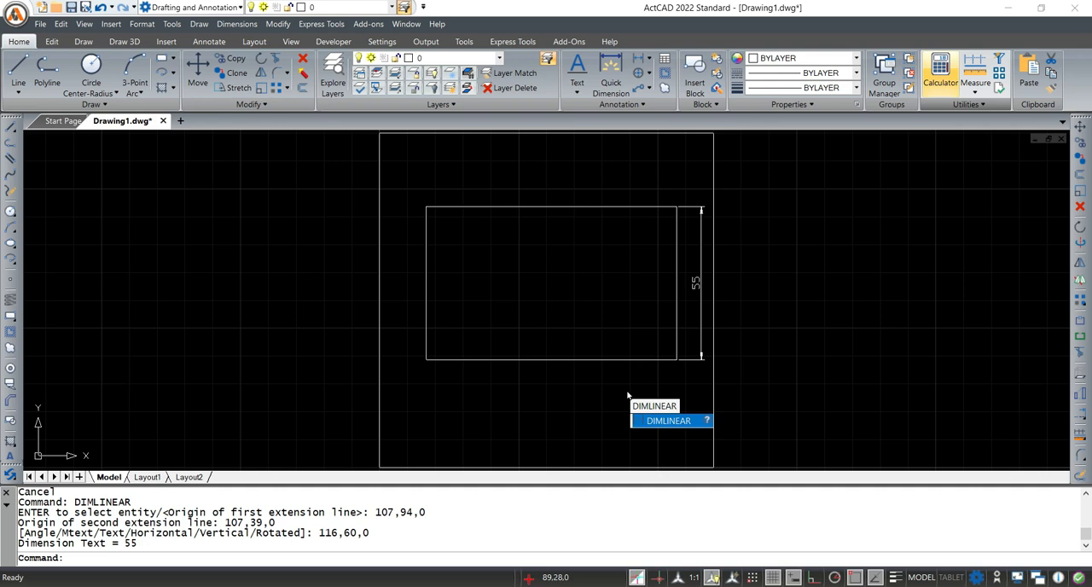
key(Return)
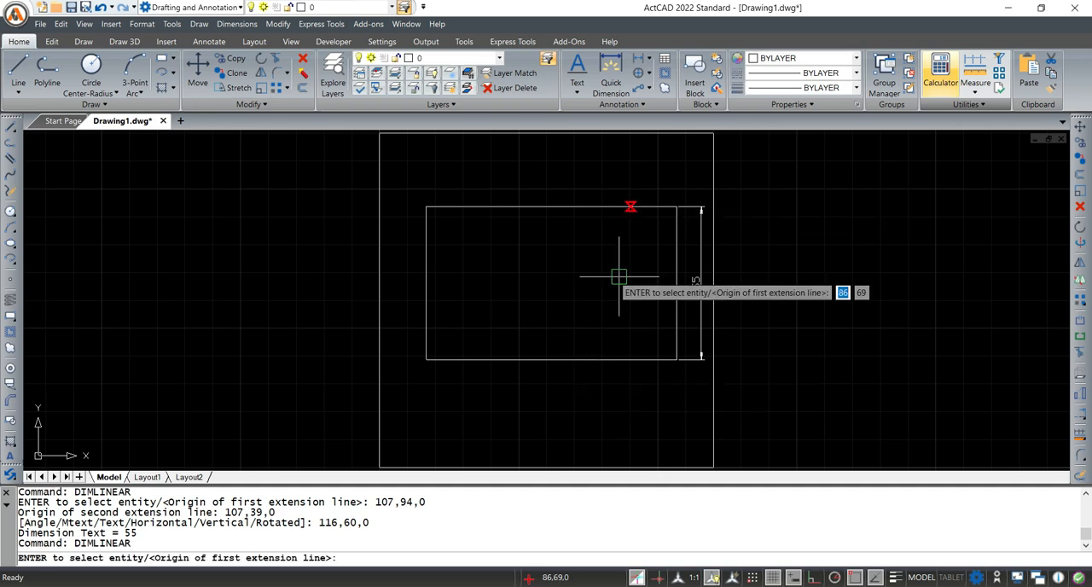
click(426, 360)
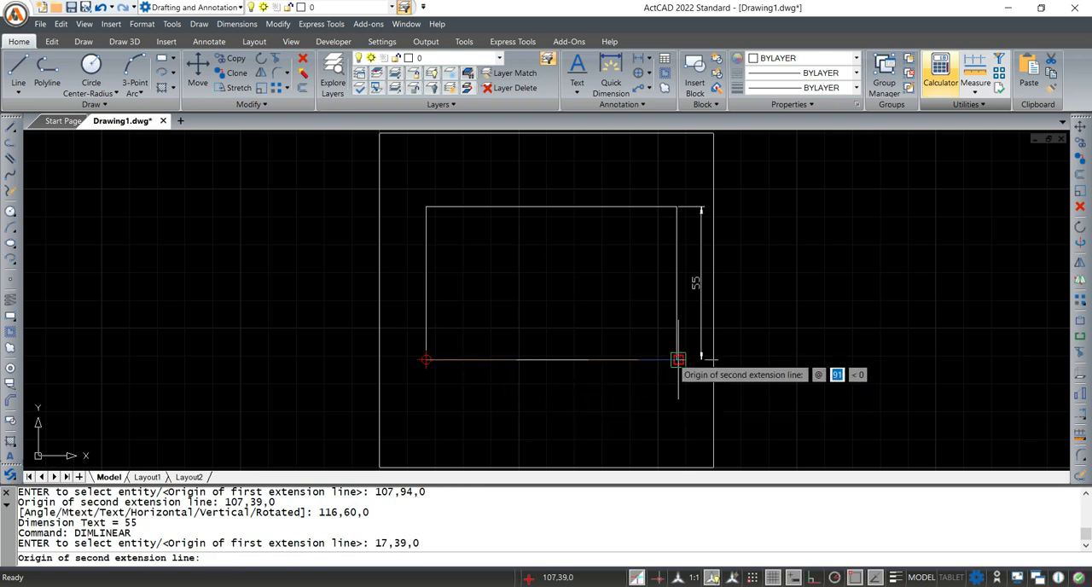
click(677, 359)
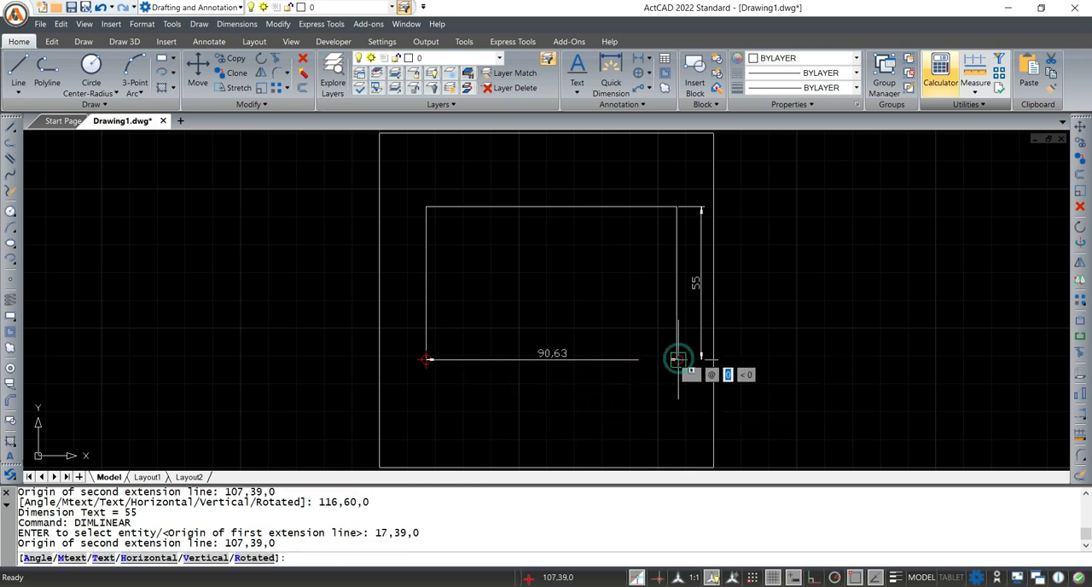
click(658, 406)
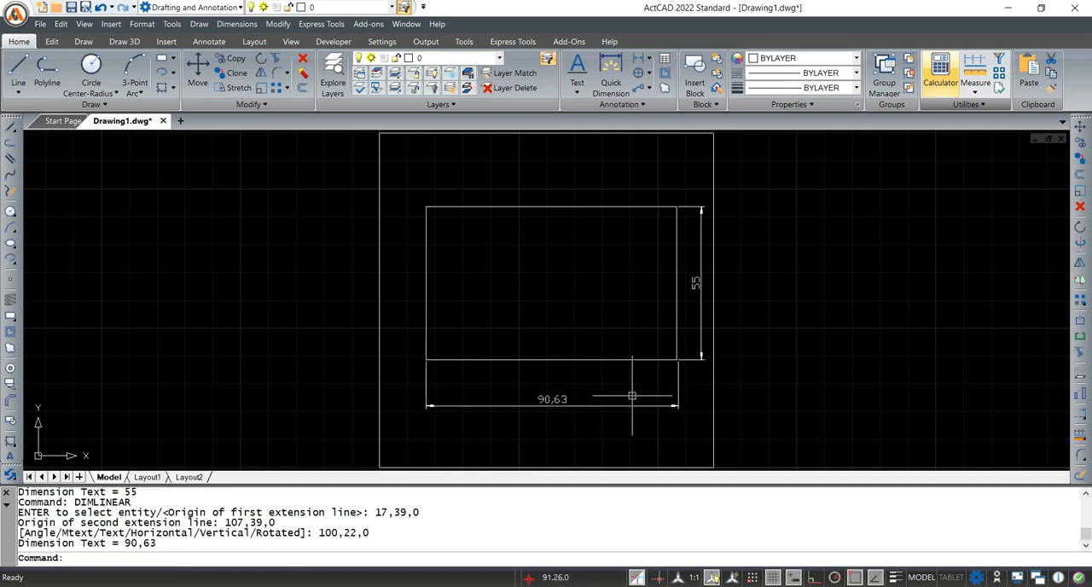
Stretch the right extension-line origin of the width dimension onto the inner rectangle's lower-right corner and clear the selection
click(678, 385)
scroll(680, 362, up, 4)
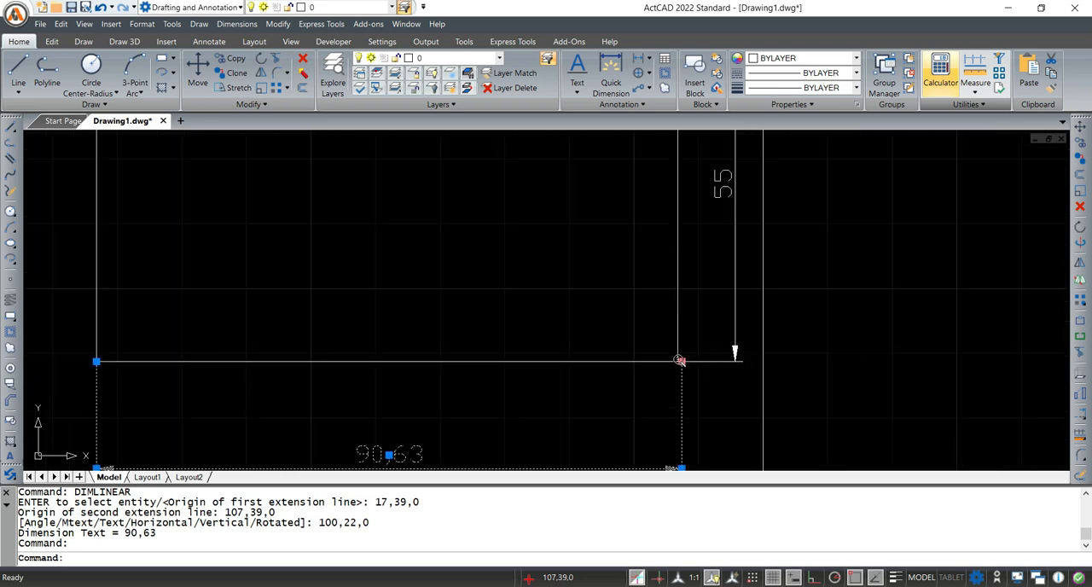
click(686, 364)
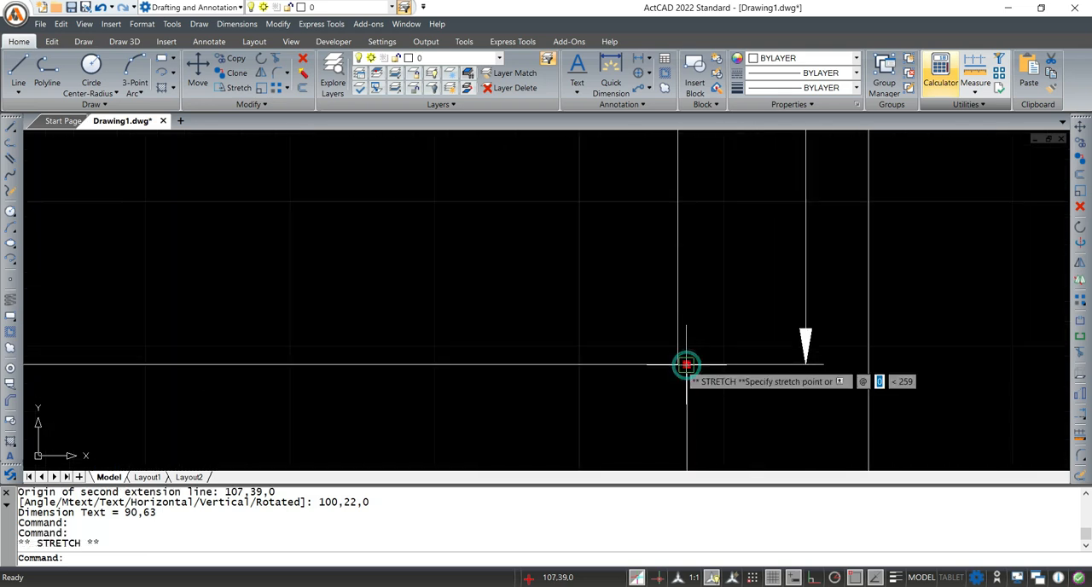
click(677, 364)
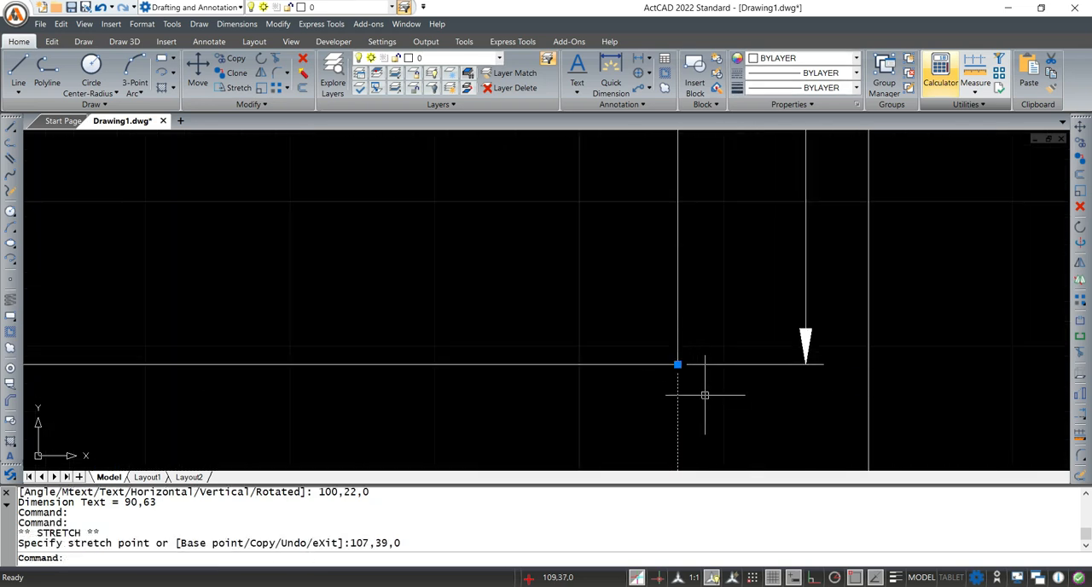
scroll(717, 390, down, 5)
key(Escape)
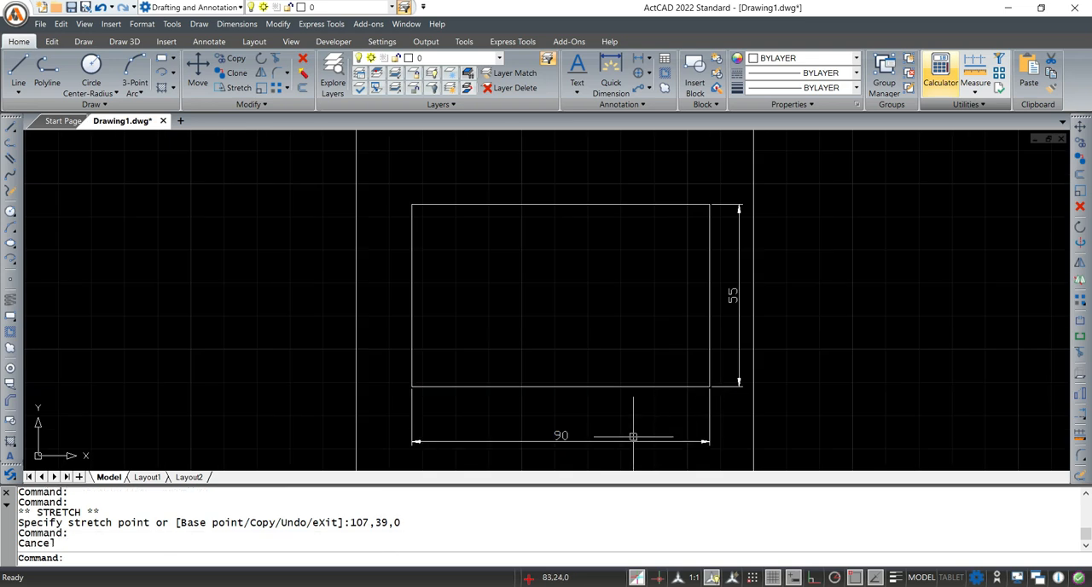
scroll(764, 363, down, 3)
middle_drag(776, 374, 748, 351)
scroll(638, 349, up, 3)
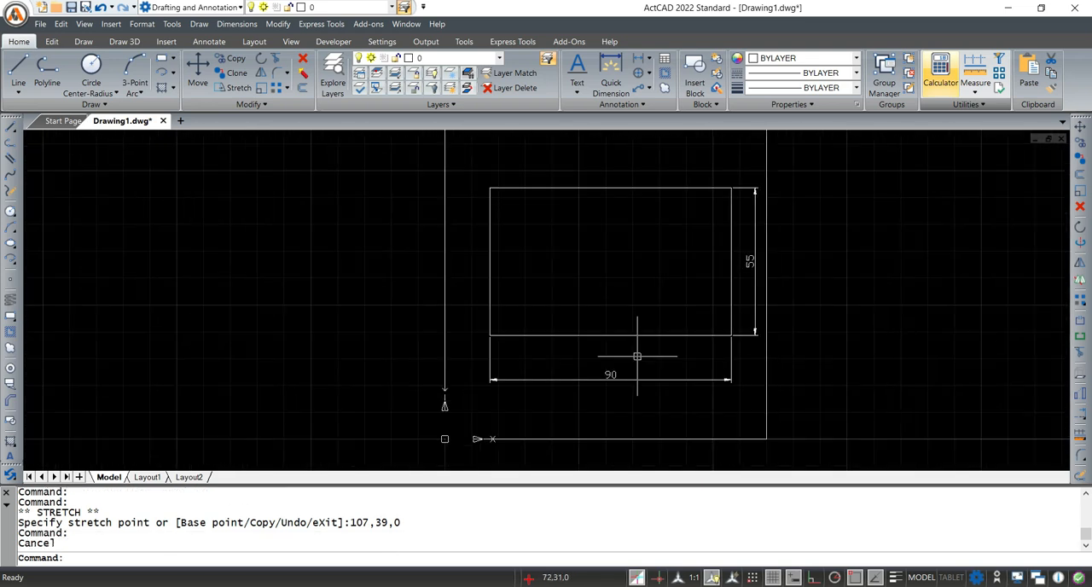
click(371, 555)
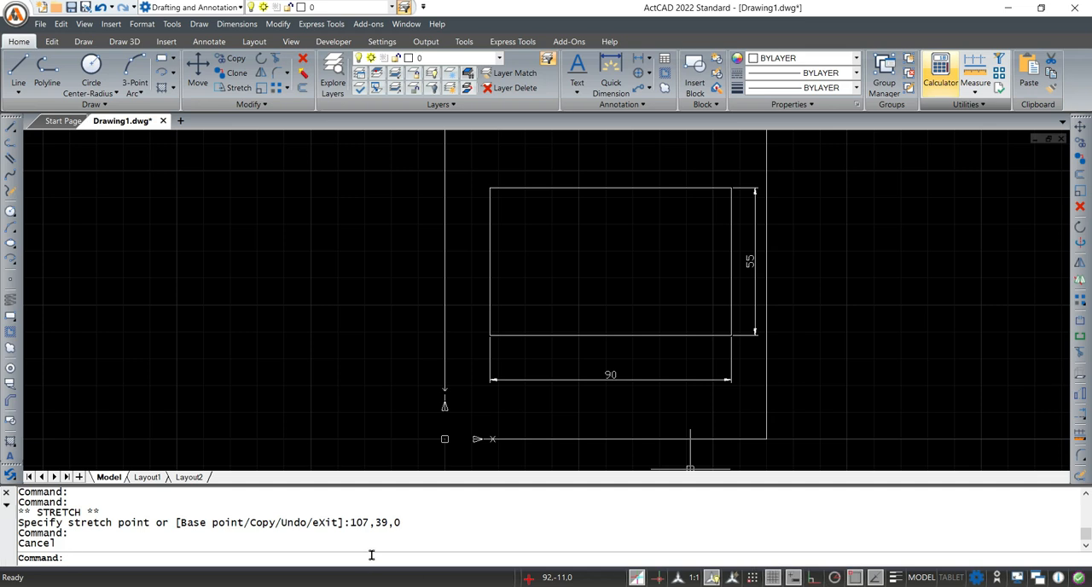
text(DIMSTLE)
key(Return)
text(DIMSTY)
key(Return)
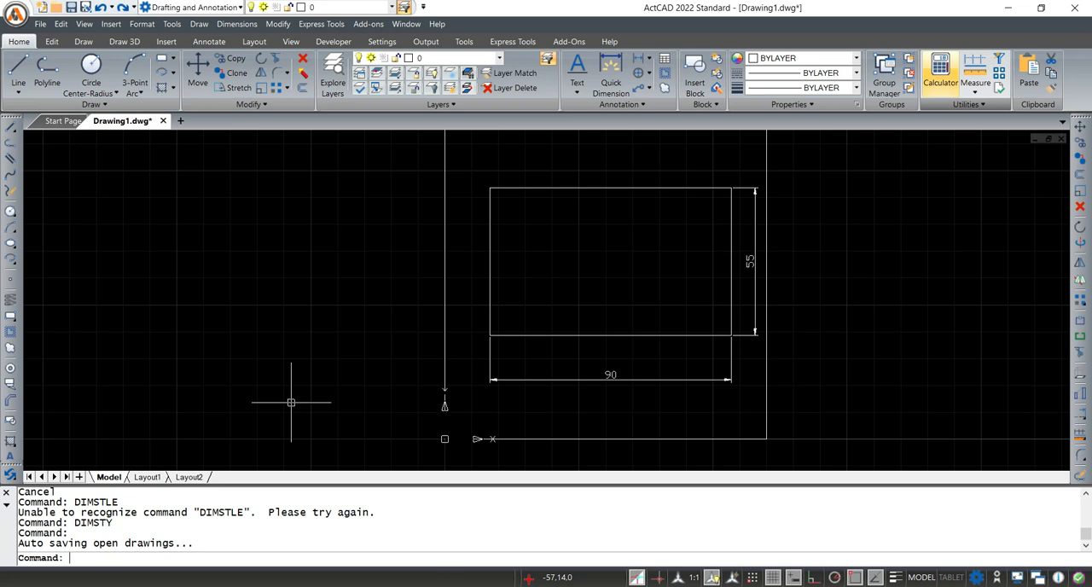
Write the command name DIMSTYLE at the command prompt without running it and copy it
text(DI)
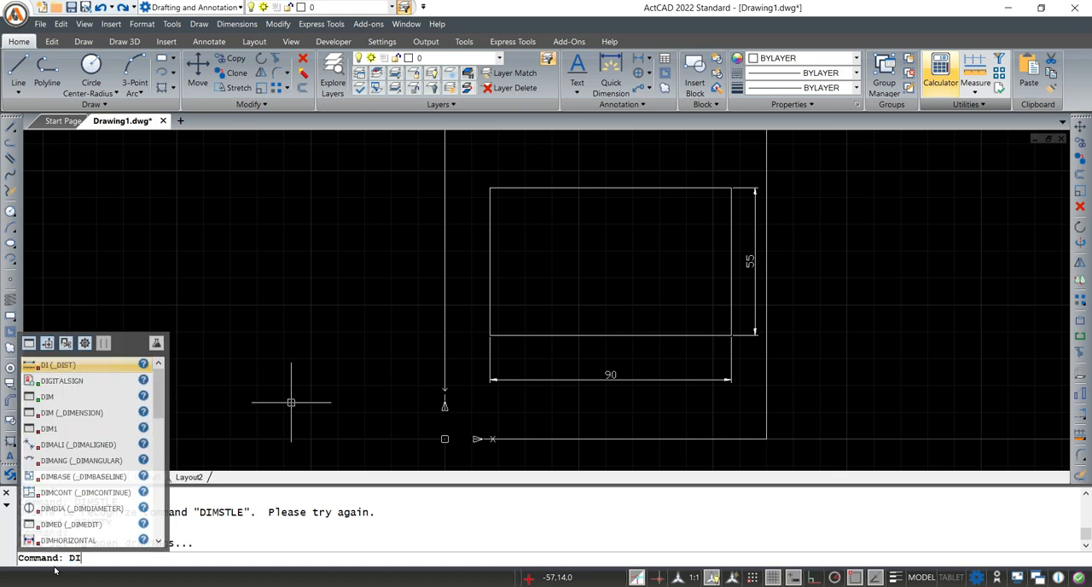
text(M)
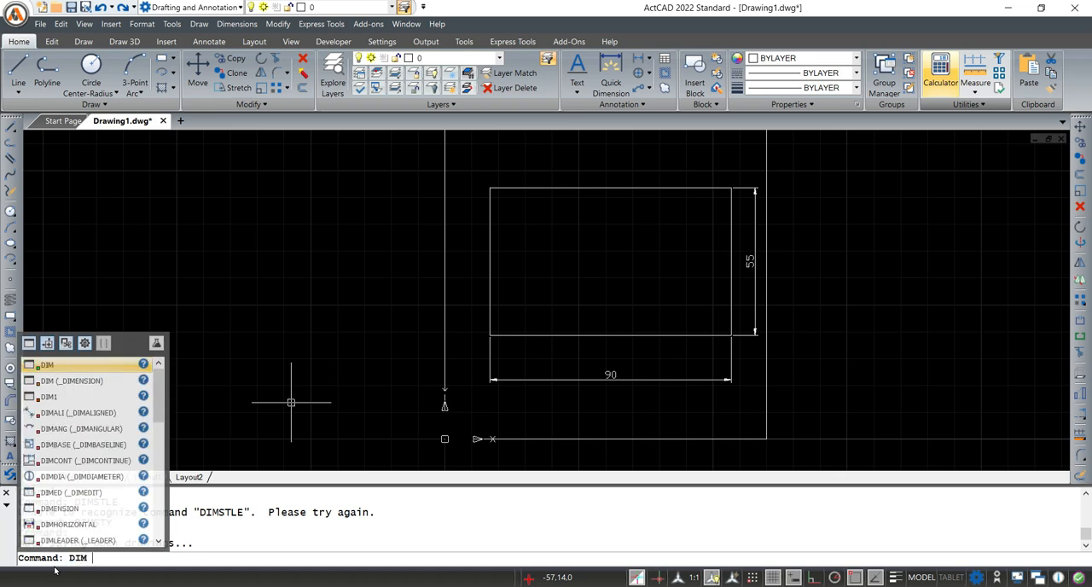
text(ST)
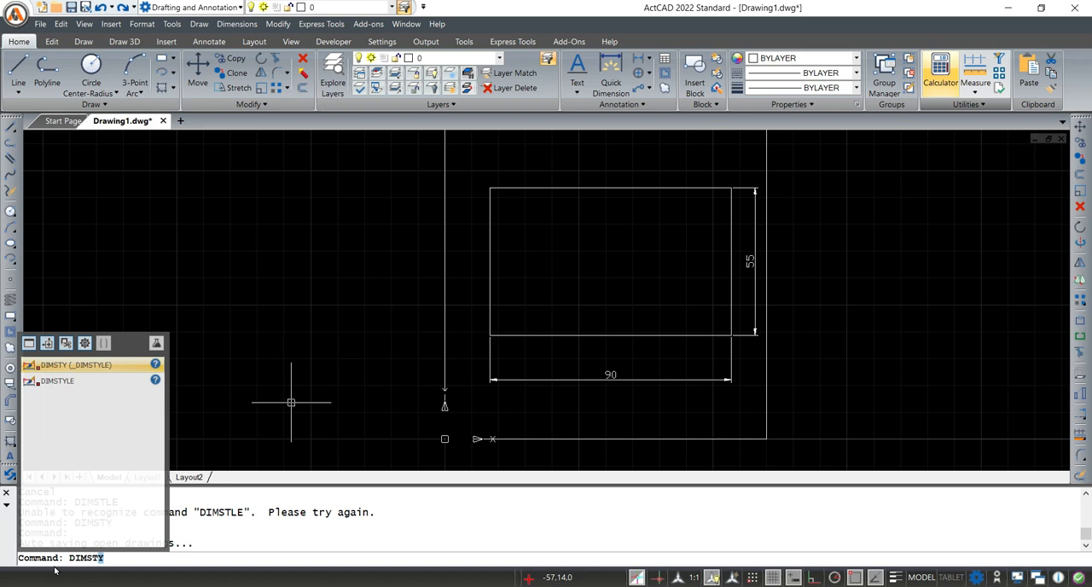
text(YLE)
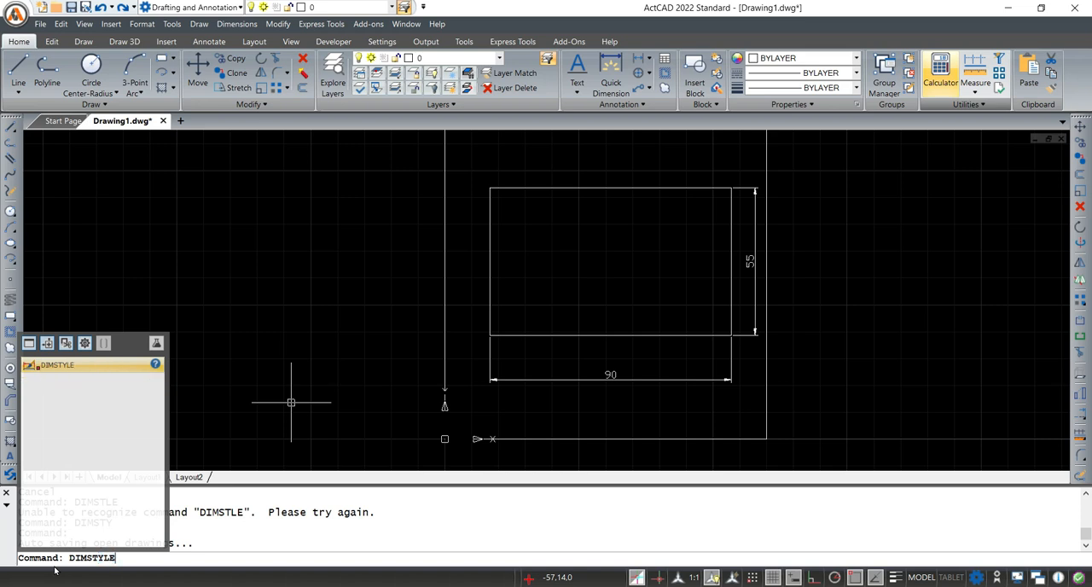
click(127, 569)
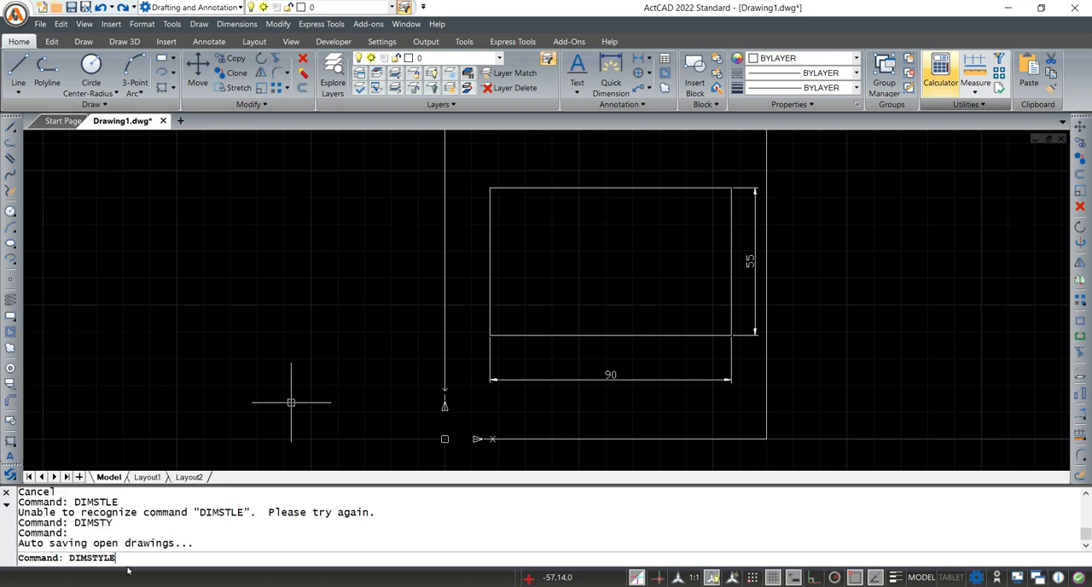
drag(123, 559, 68, 559)
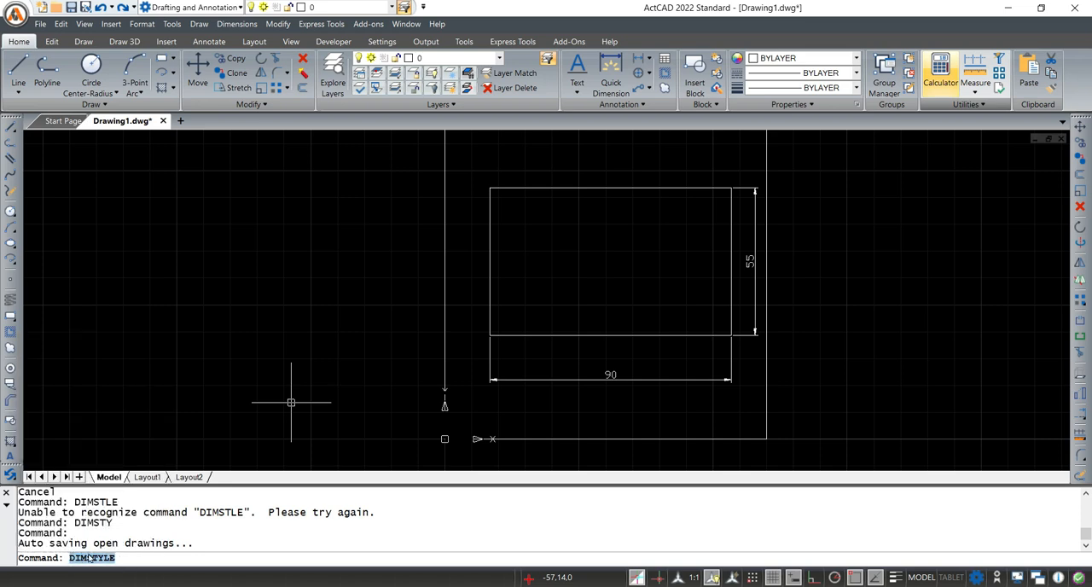
key(Return)
Switch to Notepad, add the copied DIMSTYLE on a new line below DIMLINEAR and minimize Notepad
key(alt+Tab)
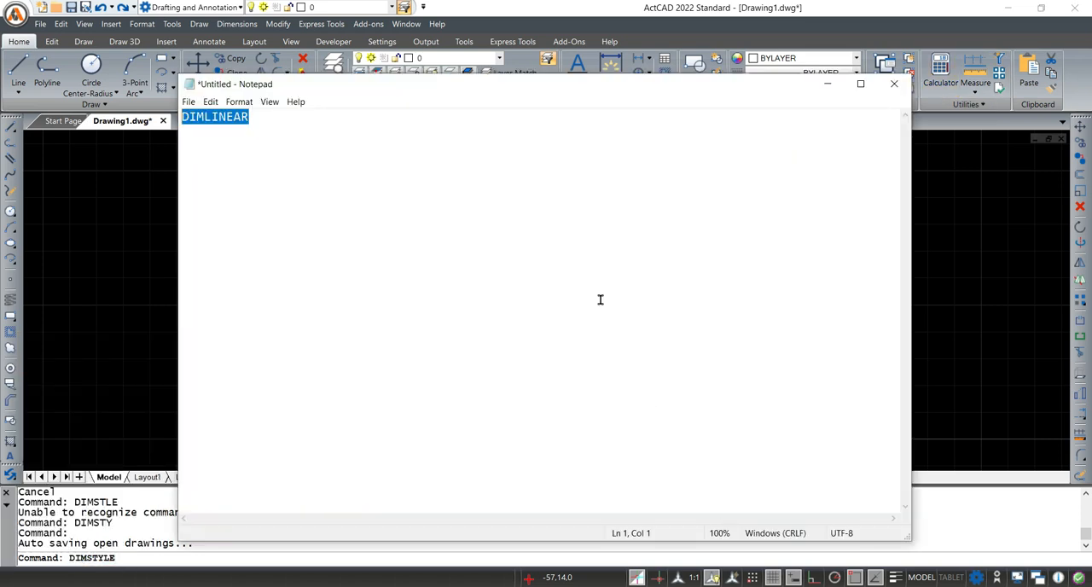
click(323, 110)
key(Return)
text(DIMSTYLE)
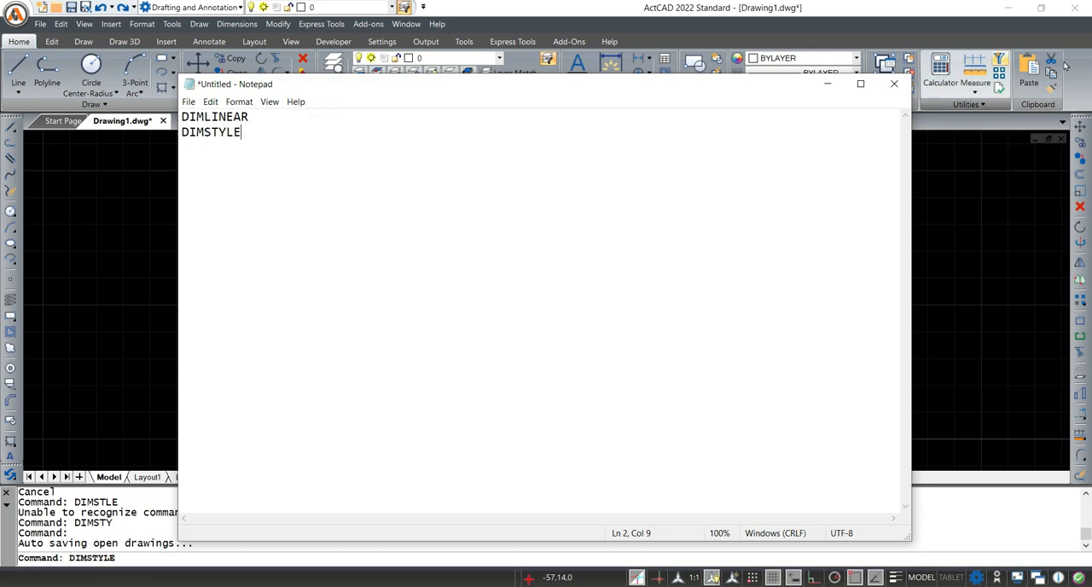
click(826, 83)
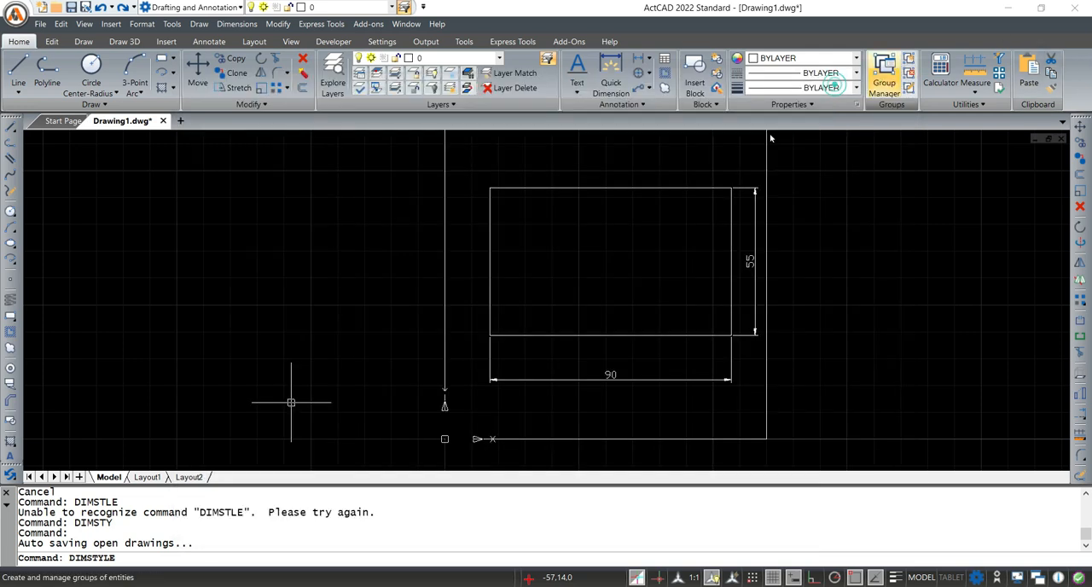
Run DIMSTYLE and open the ISO-25 dimension style for modification
click(154, 561)
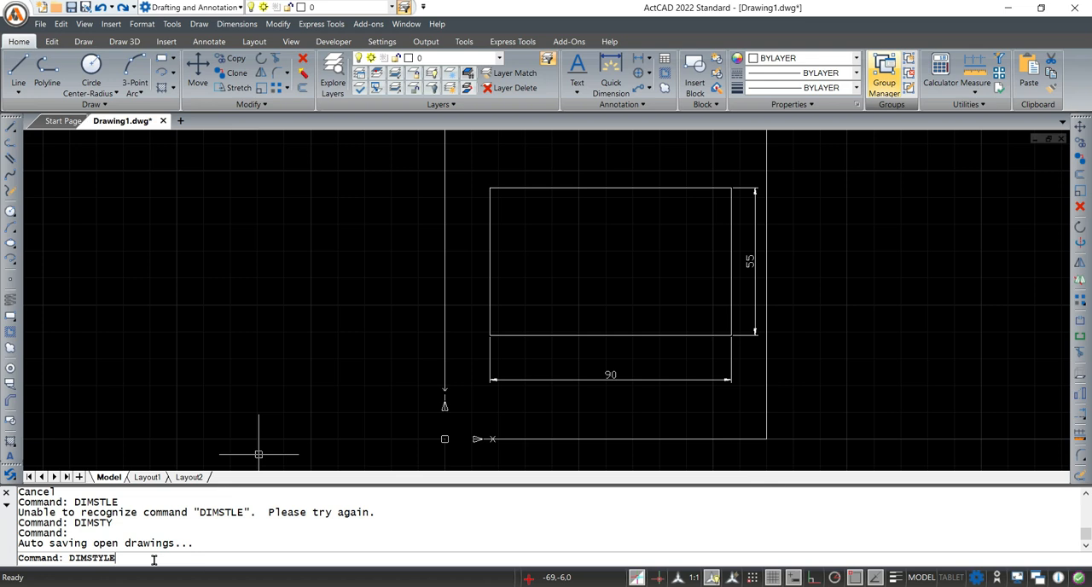
key(Return)
click(530, 129)
drag(530, 130, 534, 92)
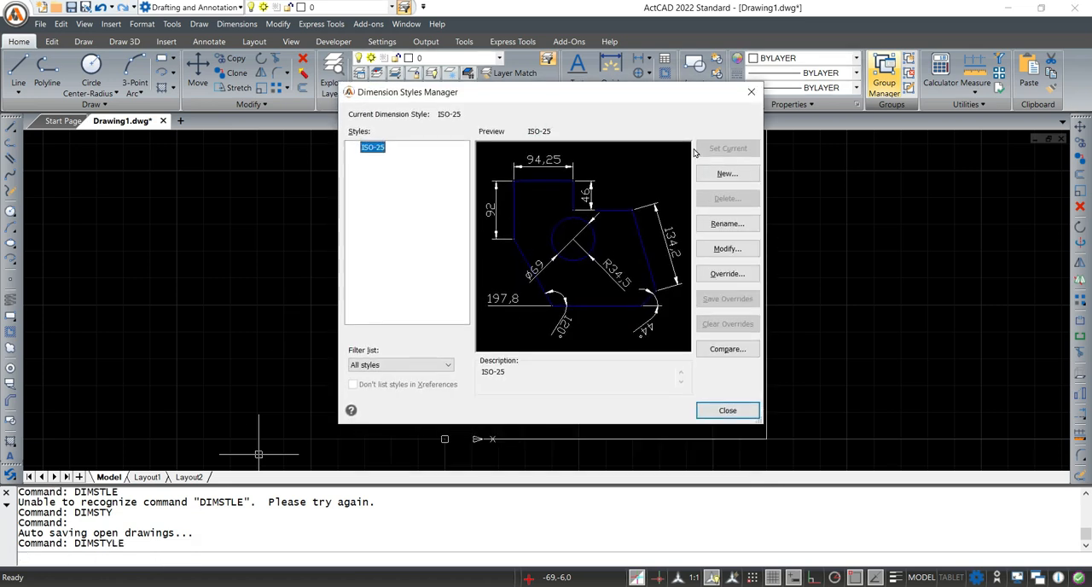
click(719, 252)
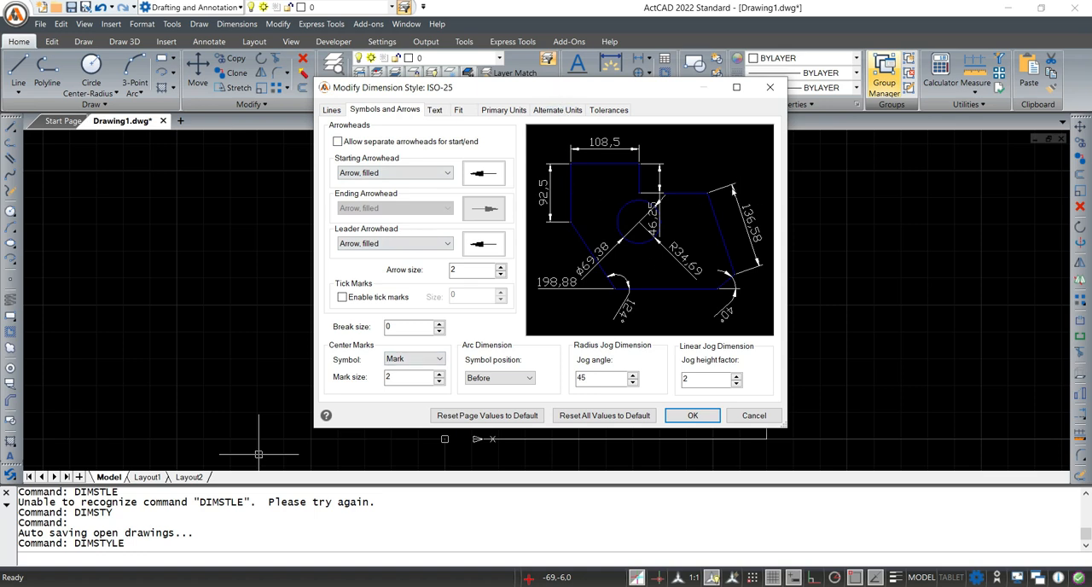
Set the ISO-25 dimension style's arrow size to 3 and its text height to 3
click(412, 173)
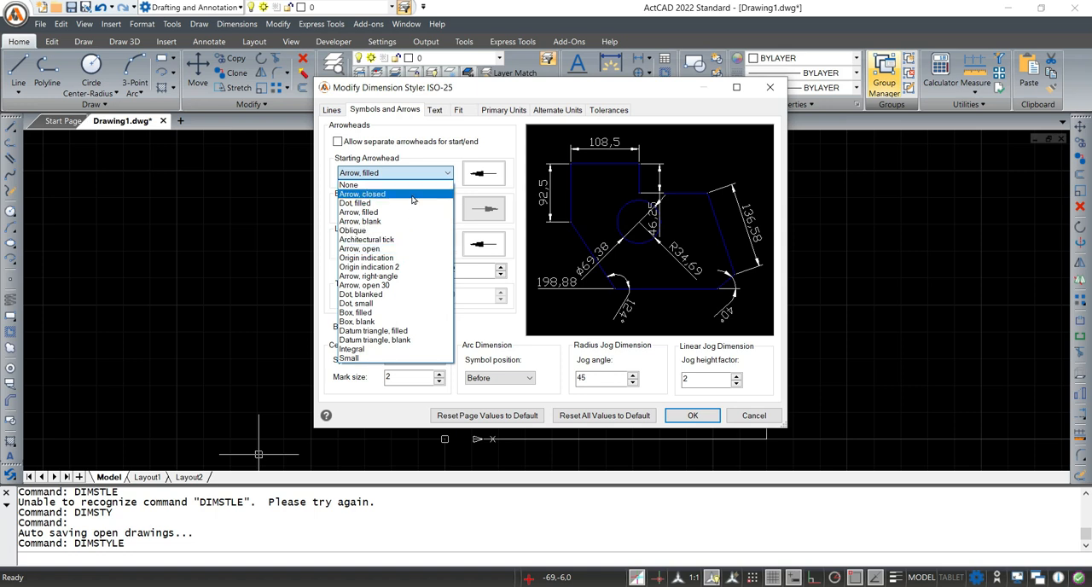
click(420, 173)
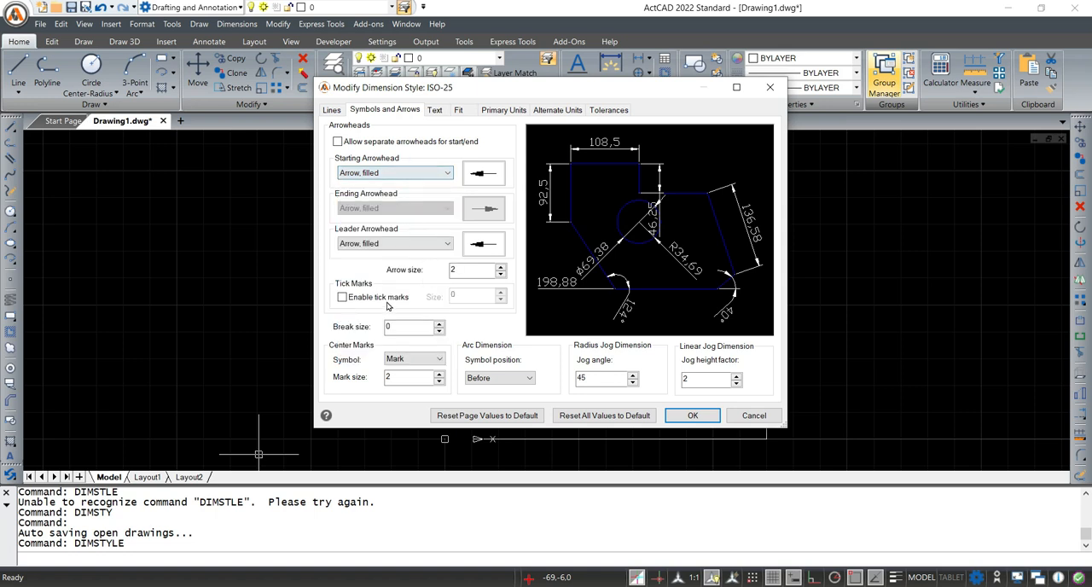
click(470, 269)
double_click(475, 271)
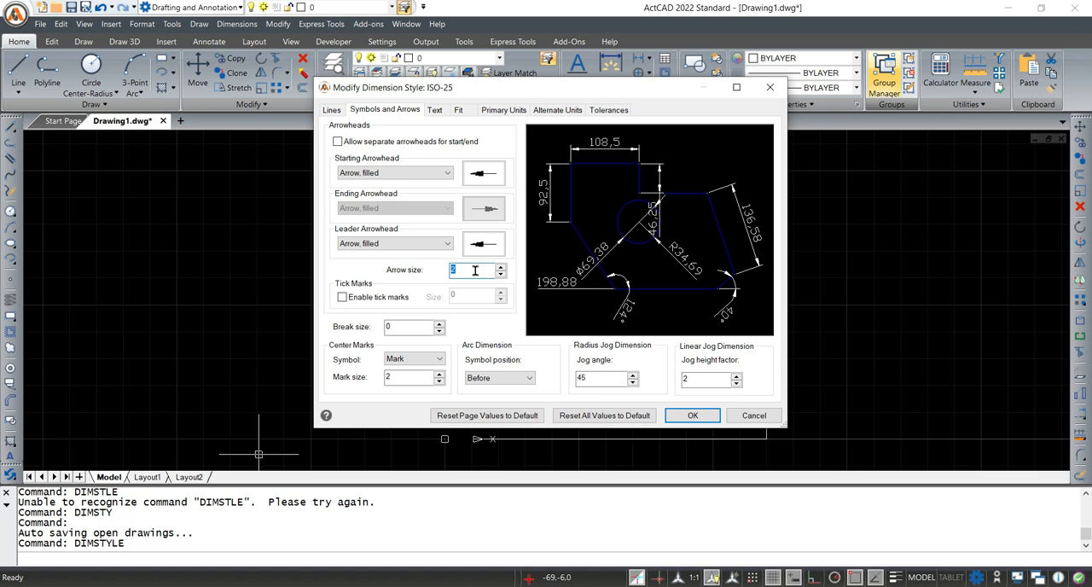
text(3)
click(438, 111)
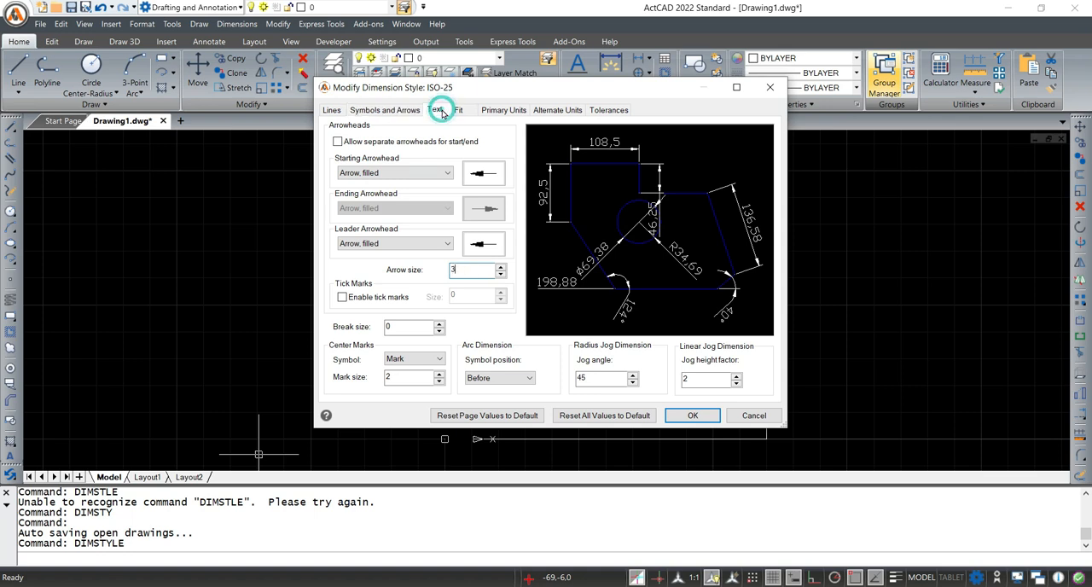
double_click(461, 228)
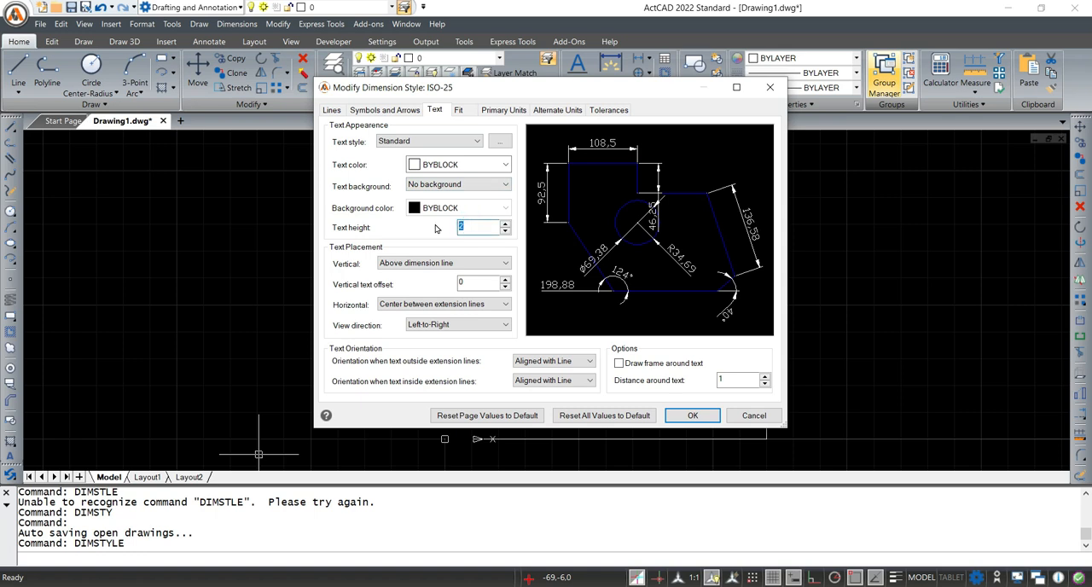
text(3)
Enable fixed length extension lines for the ISO-25 style, accept the changes and close the Dimension Styles Manager
click(334, 113)
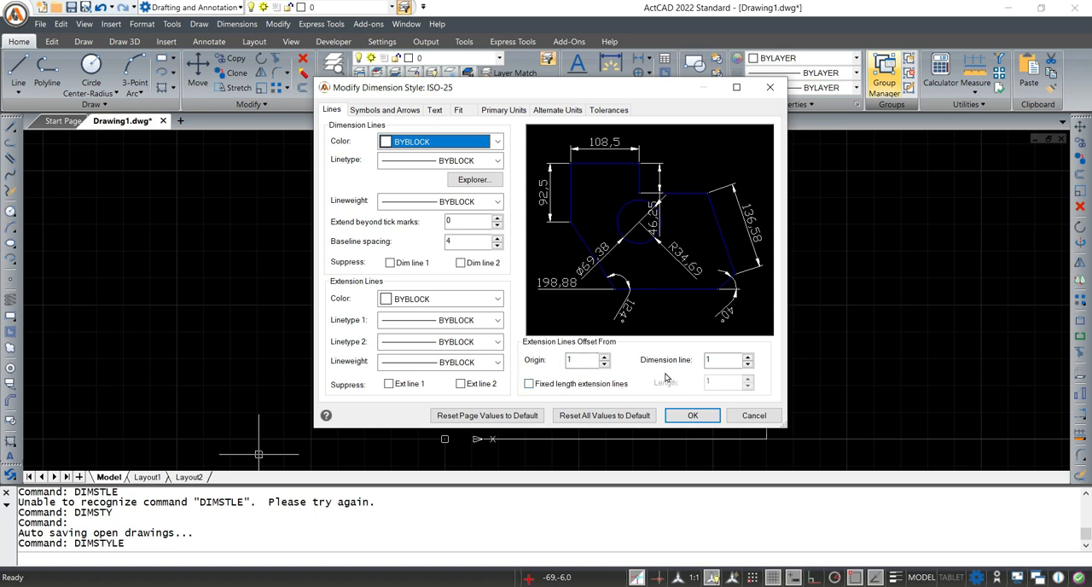
click(529, 385)
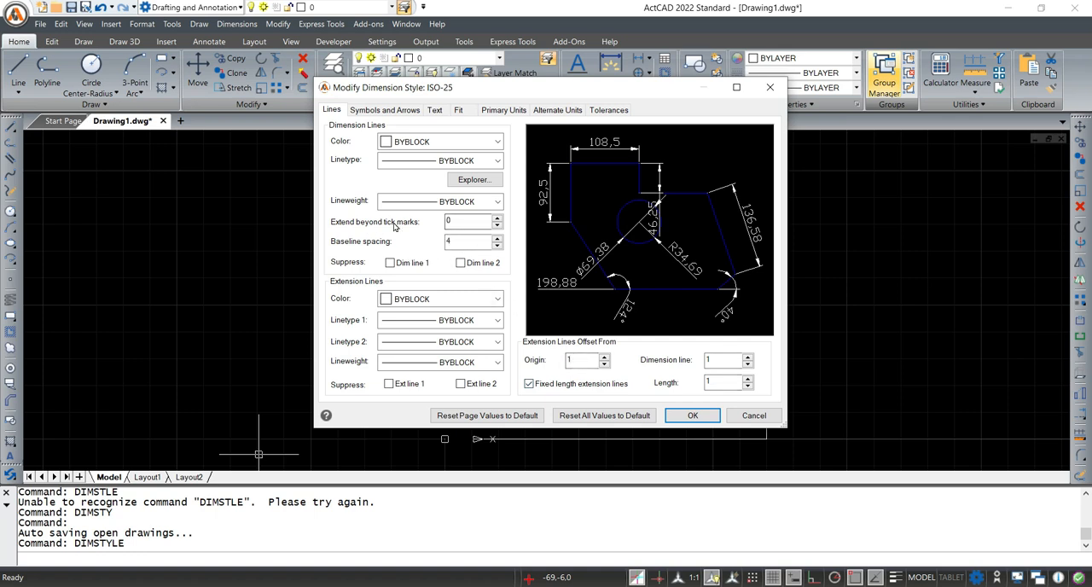
double_click(452, 221)
click(458, 238)
click(692, 415)
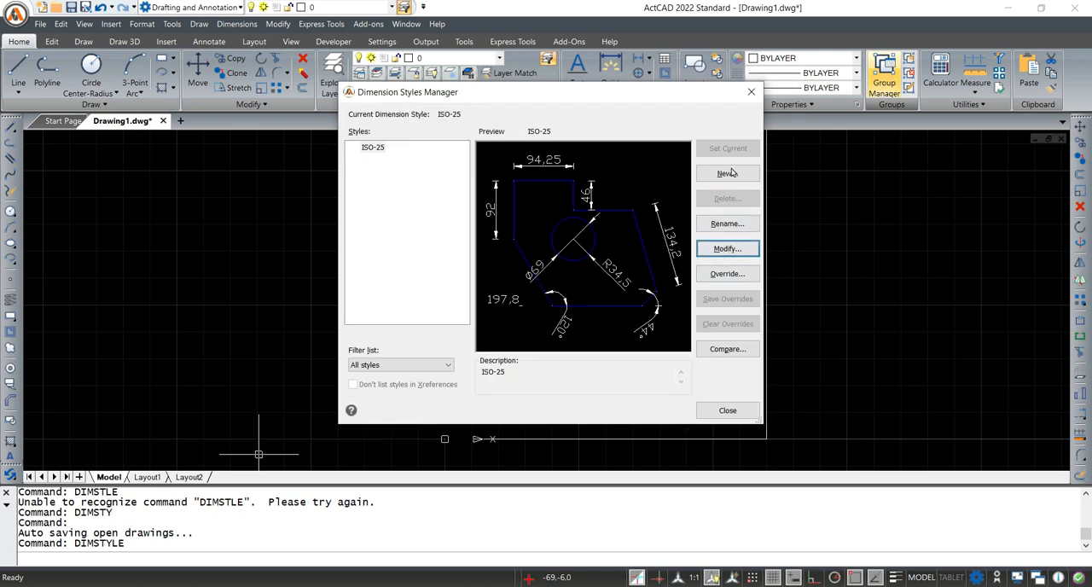
click(726, 411)
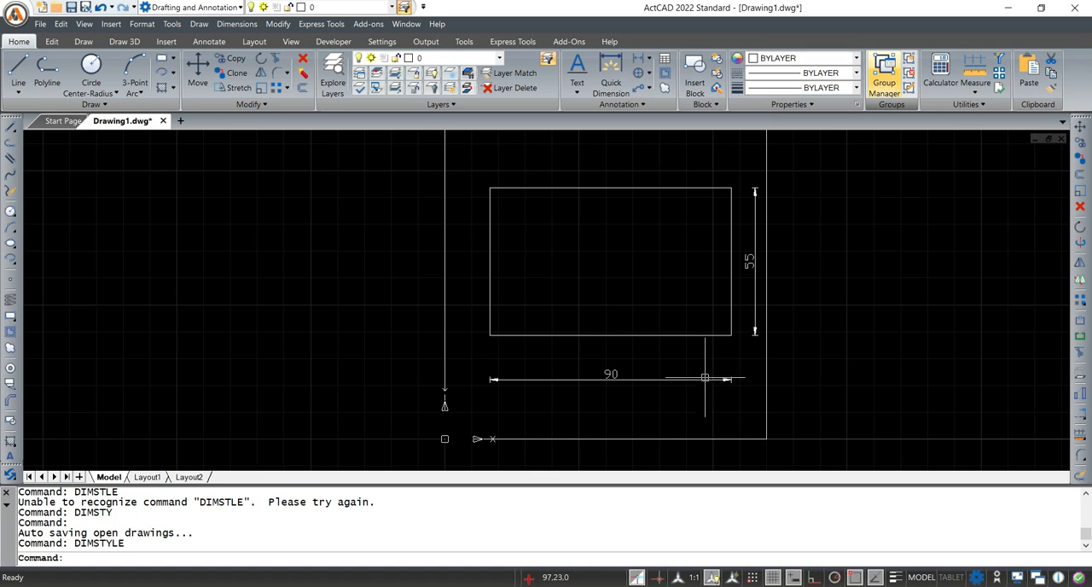
Stretch the inner rectangle's width dimension line up to about 11 mm below the lower edge and clear the selection
scroll(754, 309, up, 1)
scroll(751, 177, up, 3)
scroll(733, 317, down, 3)
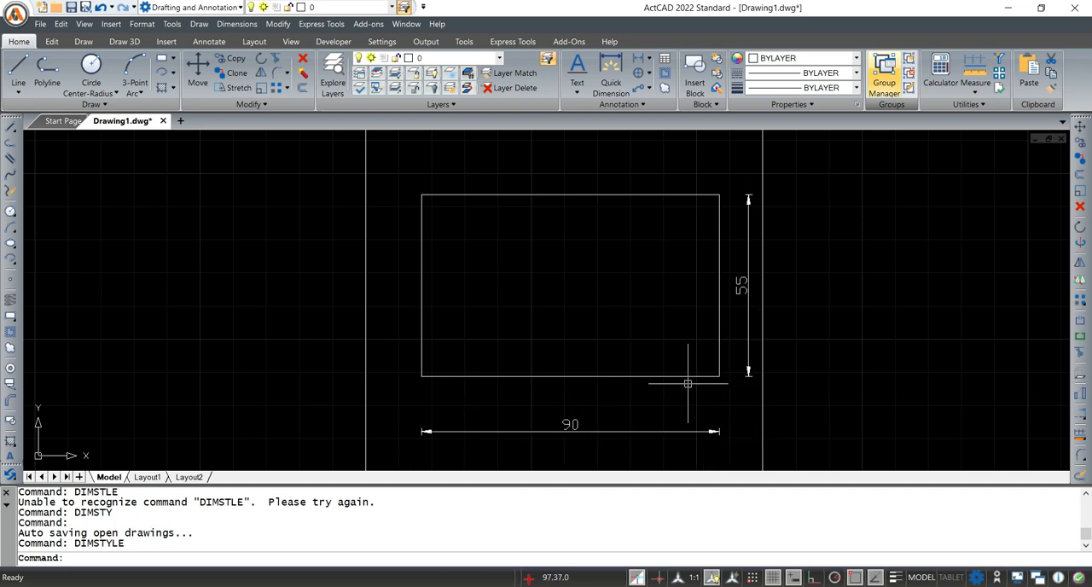
click(705, 432)
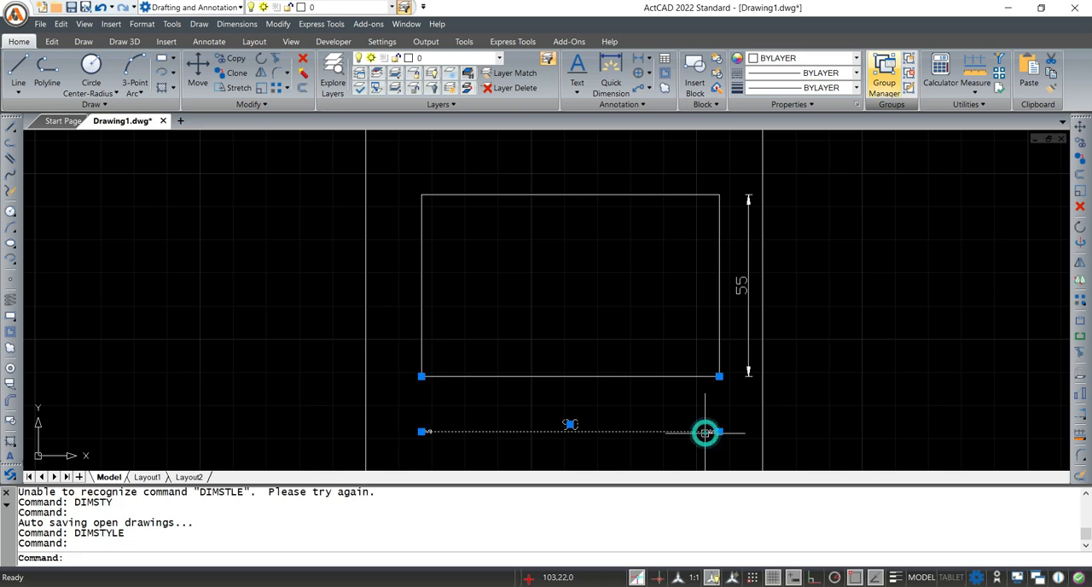
click(718, 431)
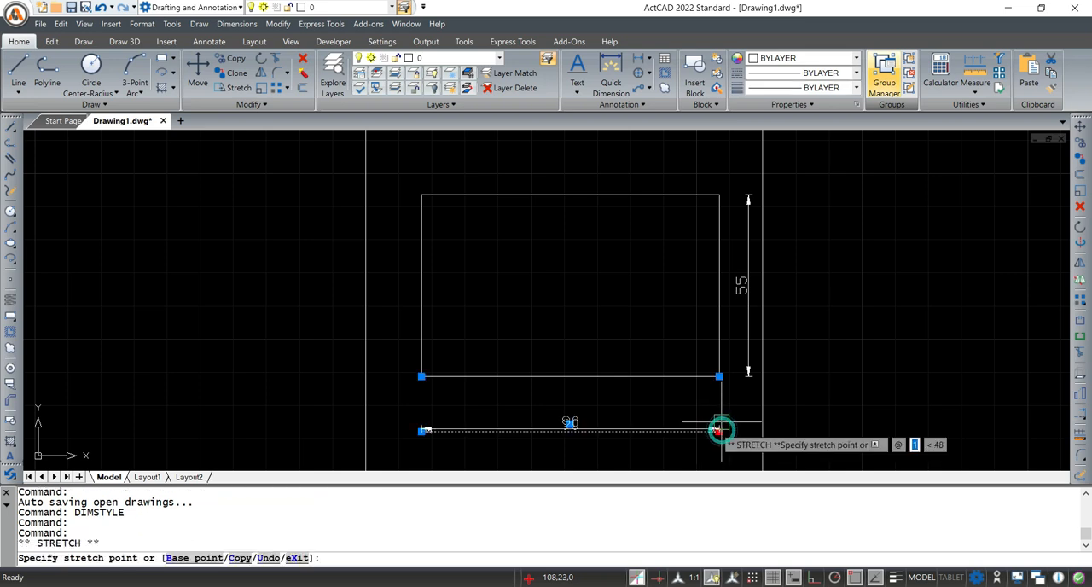
click(718, 411)
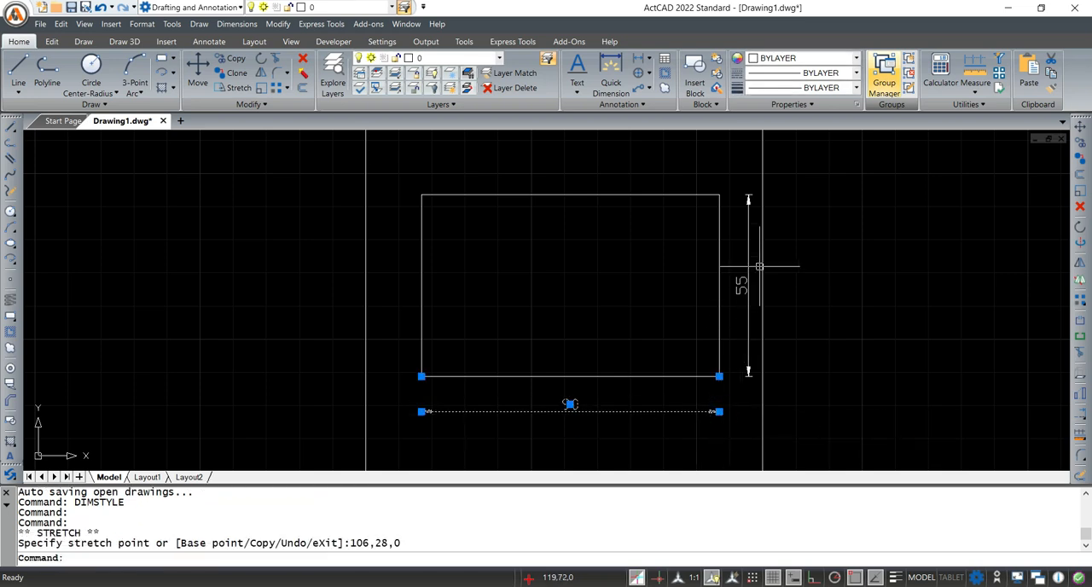
key(Escape)
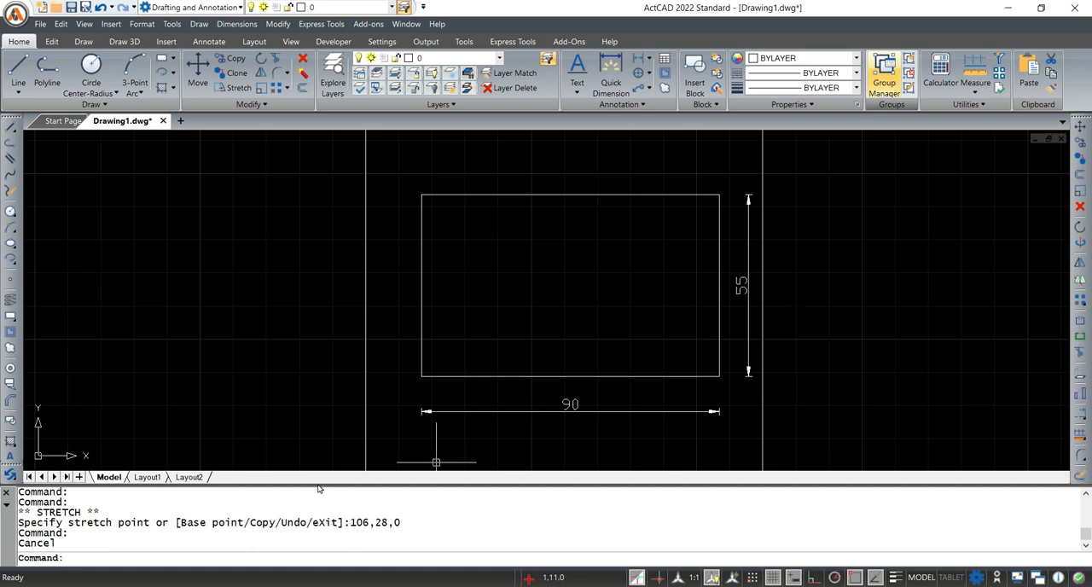
Switch to Notepad, add an opening parenthesis after DIMSTYLE and minimize Notepad
key(alt+Tab)
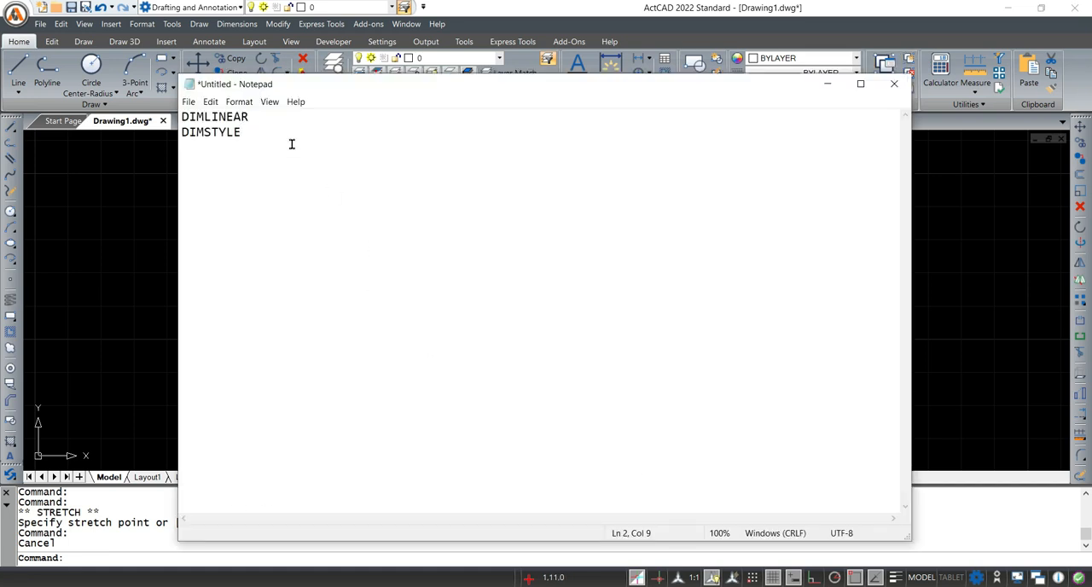
text(()
click(826, 83)
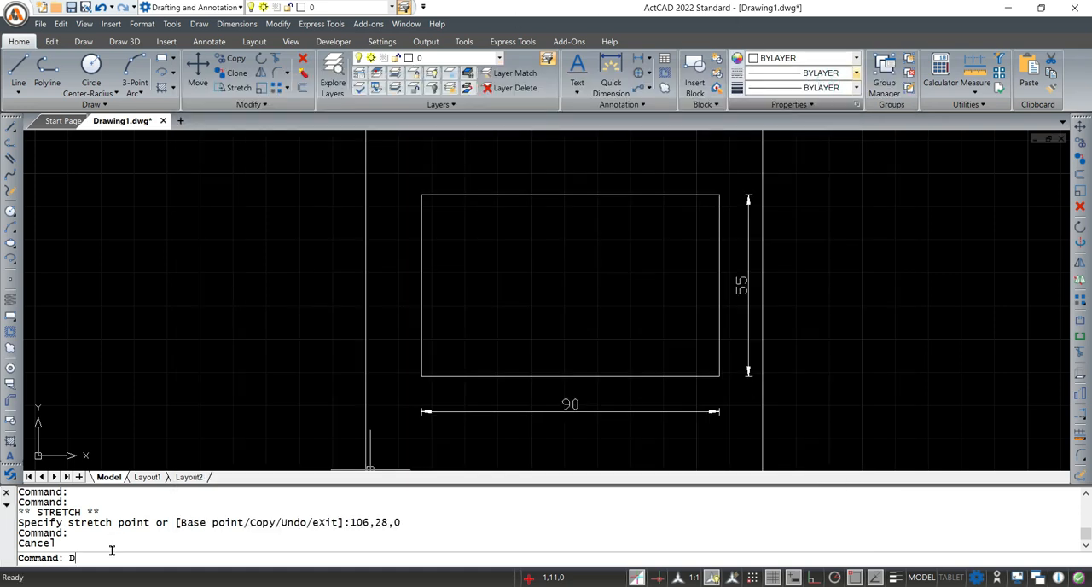
Open the Dimension Styles Manager with the alias D, close it and switch to Fig. 26-13 in Adobe Acrobat
text(D)
key(Return)
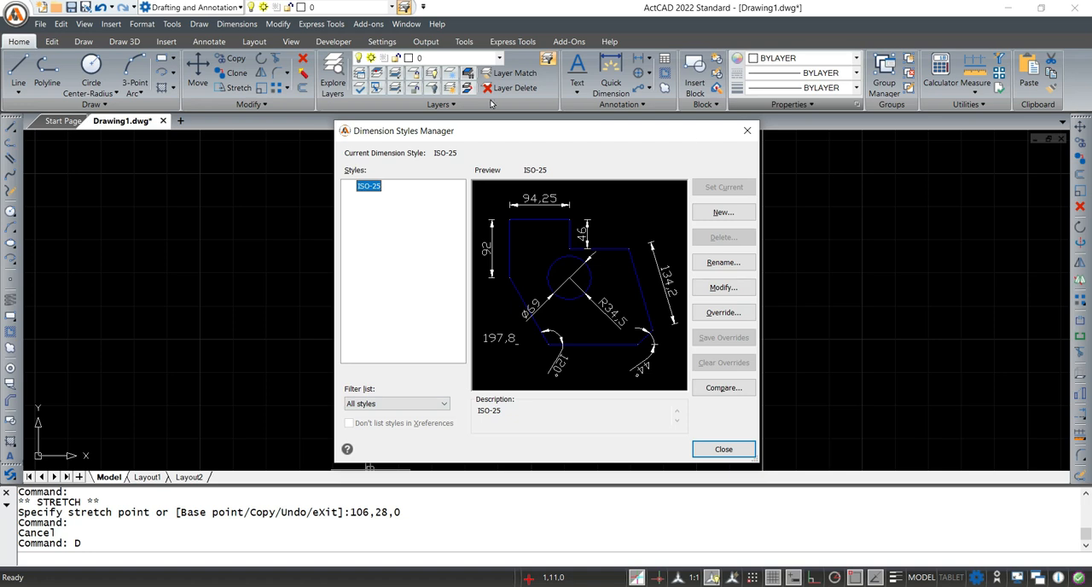
click(748, 131)
key(alt+Tab)
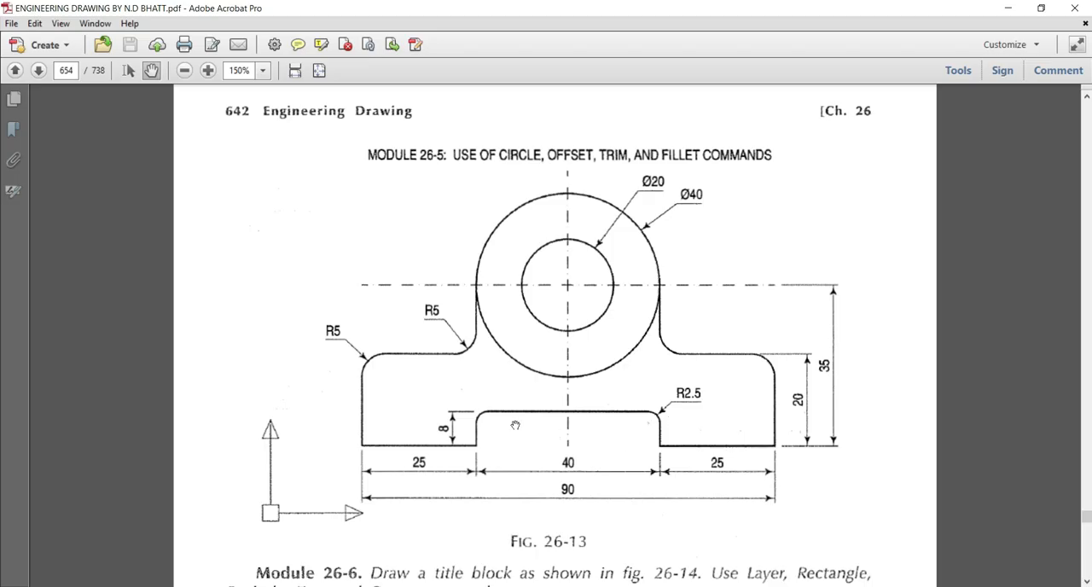
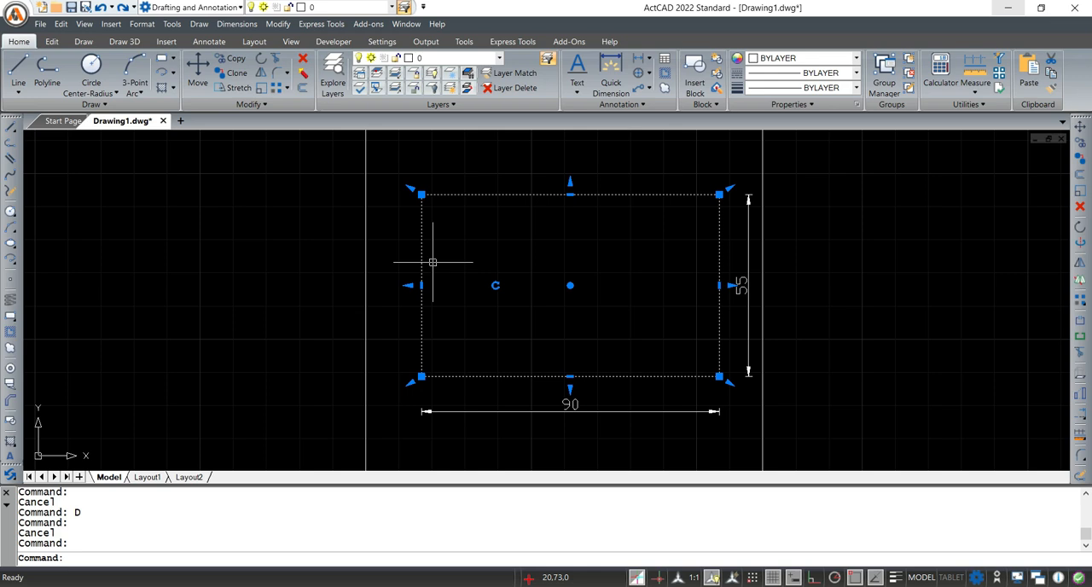
Explode the 90 by 55 mm rectangle into separate lines, select its upper edge to check it and clear the selection
key(Escape)
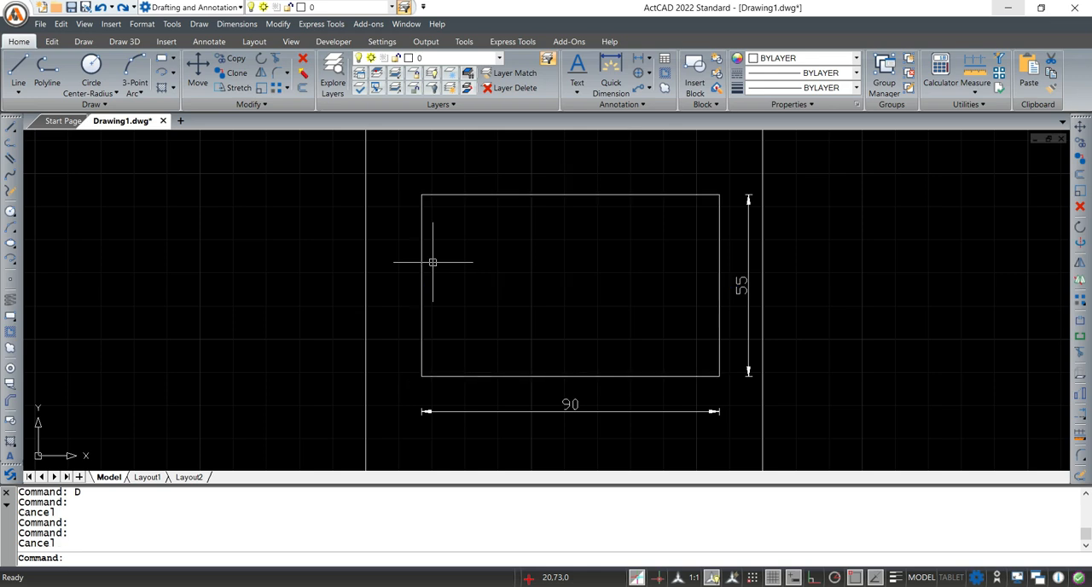
click(95, 556)
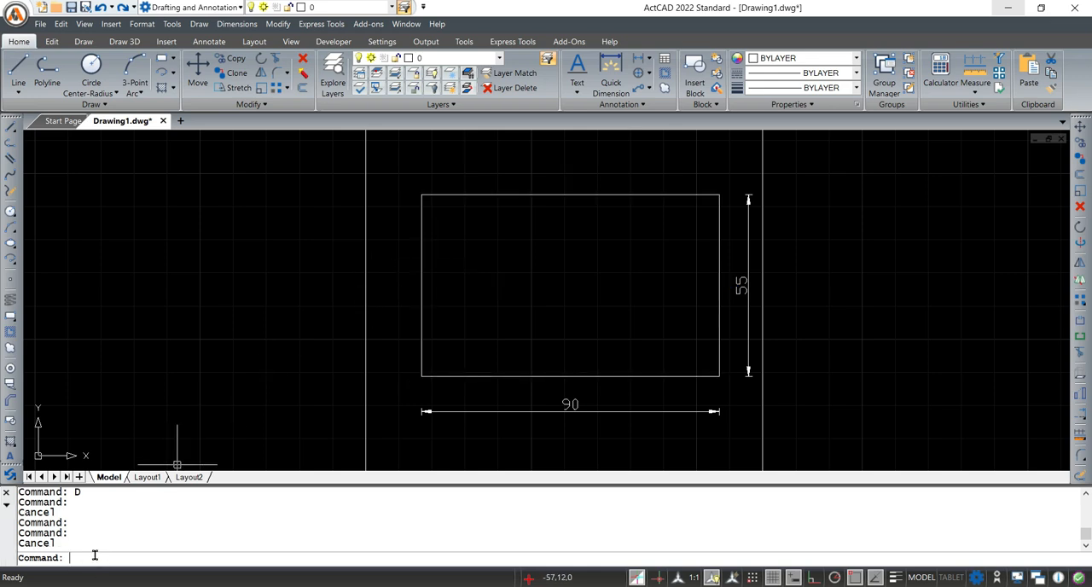
text(EX)
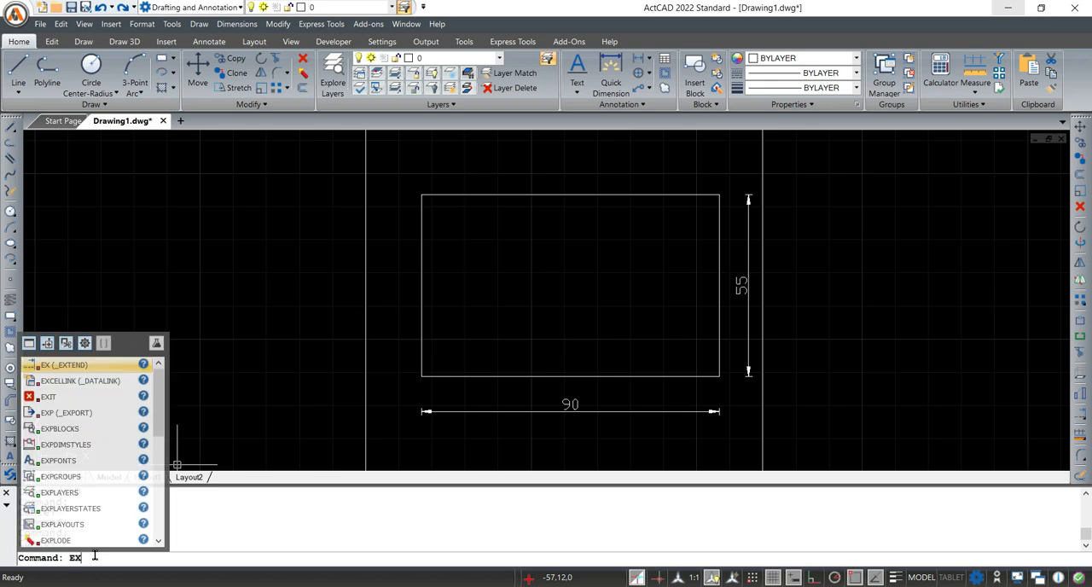
text(PLODE)
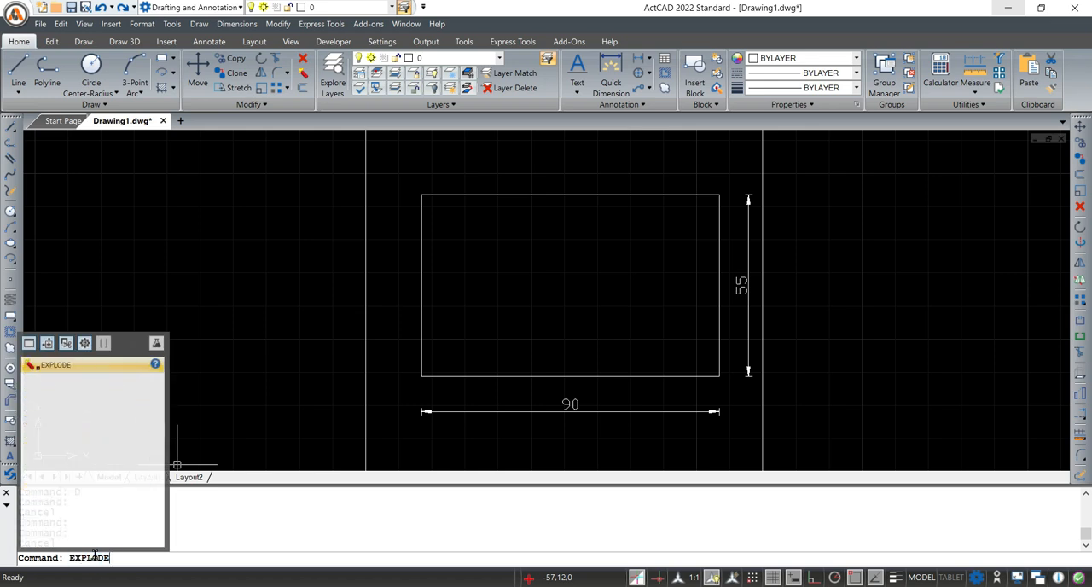
key(Return)
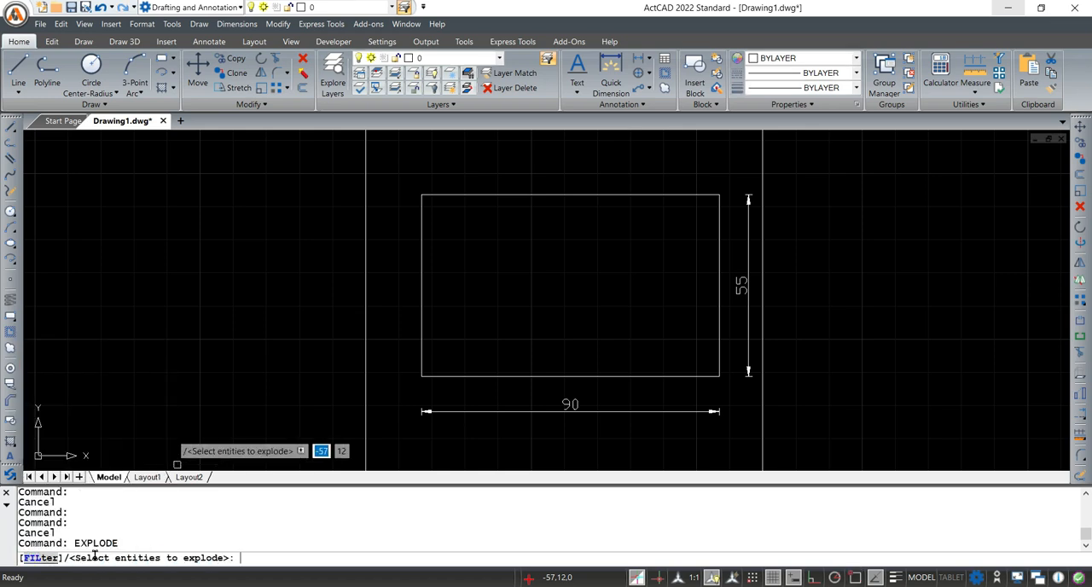
click(420, 222)
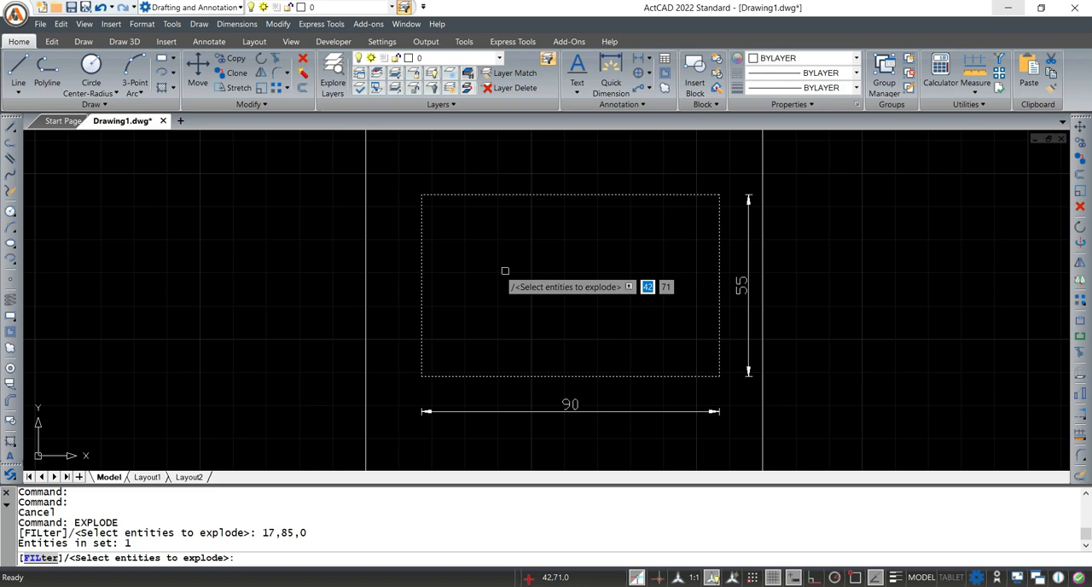
key(Return)
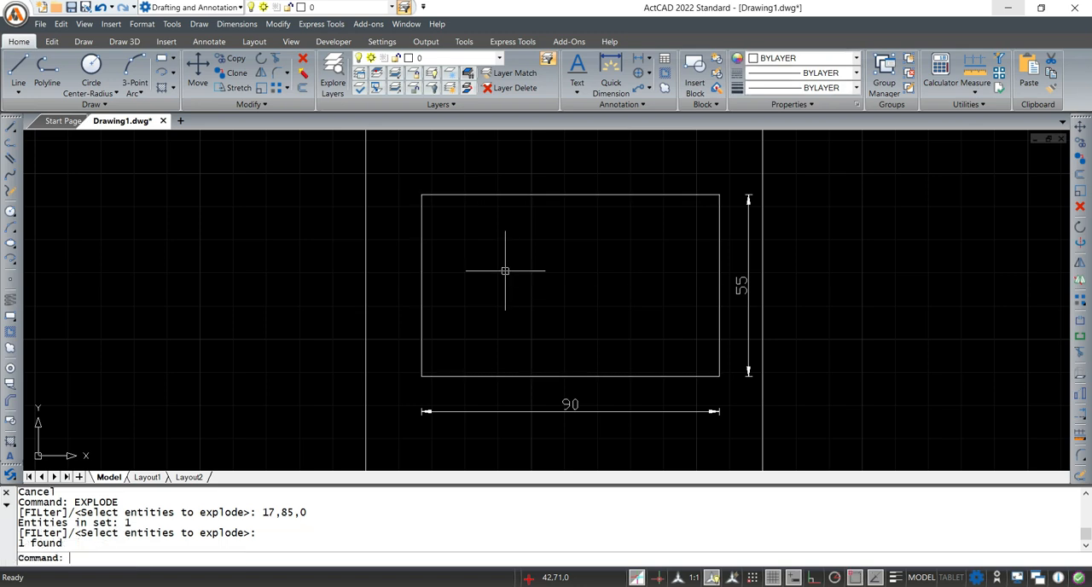
click(508, 191)
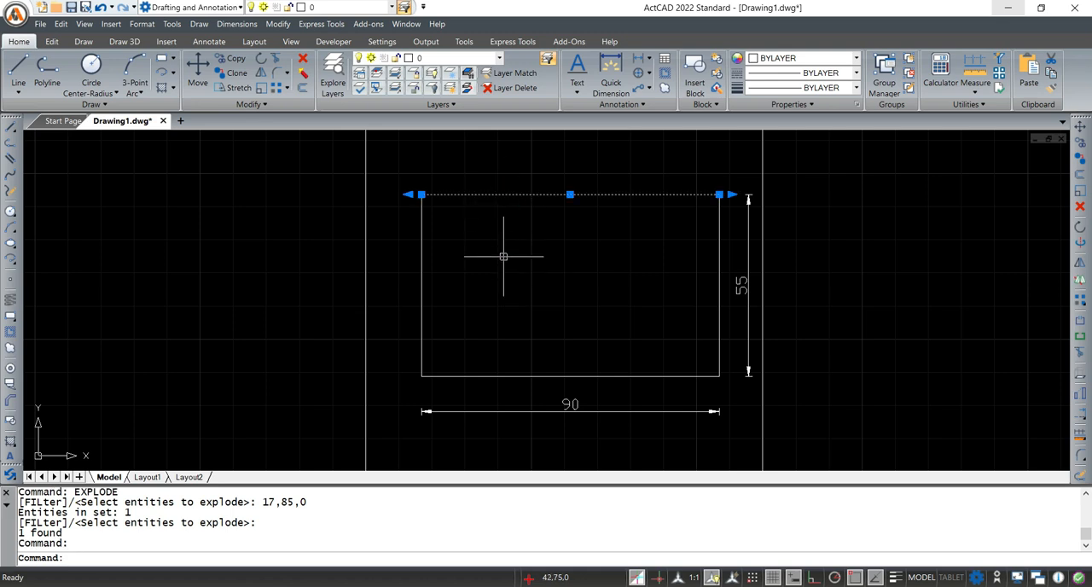
key(Escape)
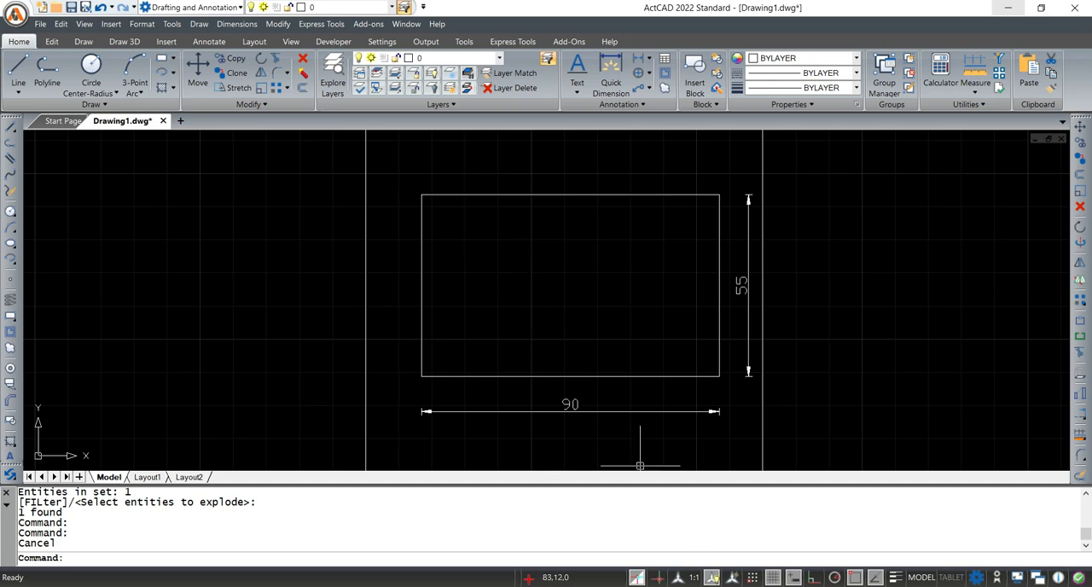
Check Fig. 26-13 in Adobe Acrobat, return to ActCAD and offset the rectangle's left edge 45 mm inward as the vertical centre line
click(682, 546)
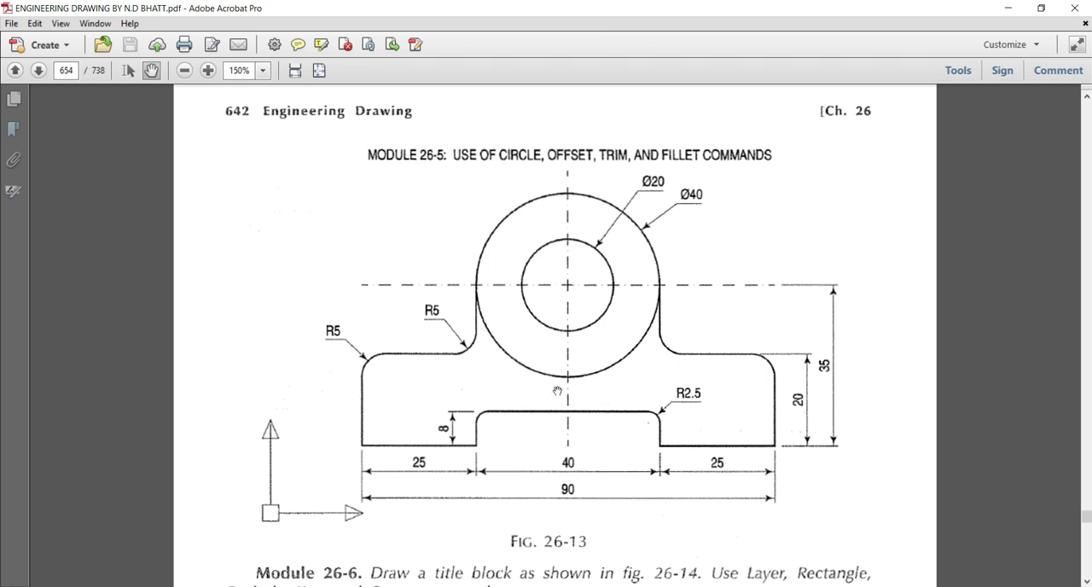
click(1008, 8)
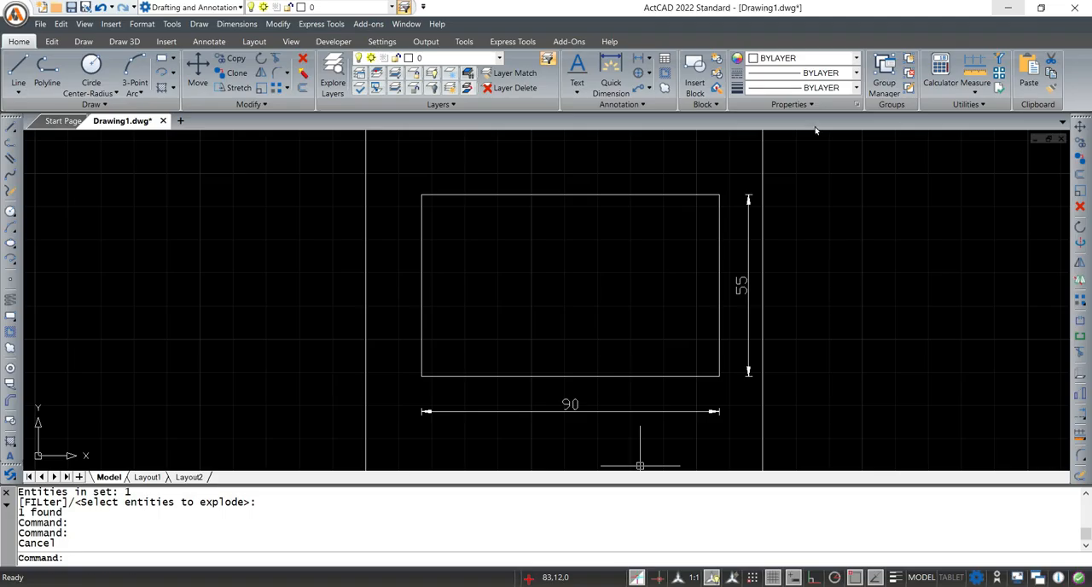
click(93, 559)
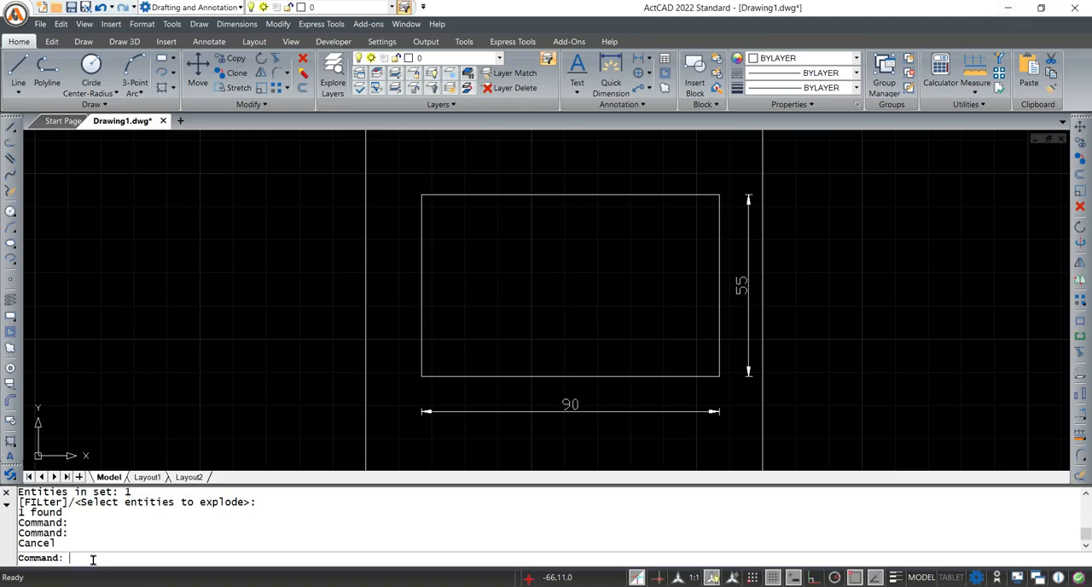
text(off)
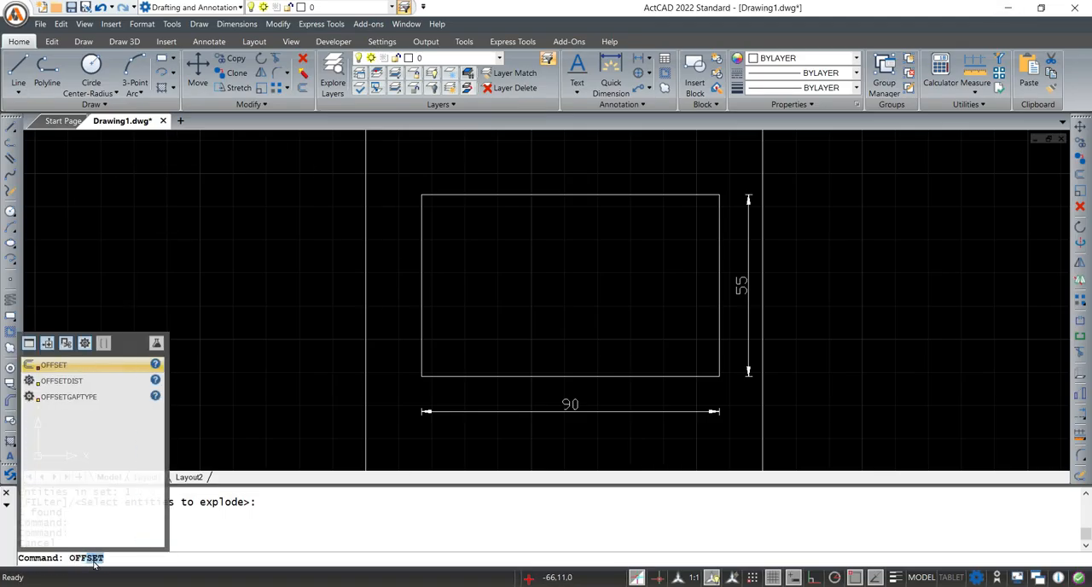
key(Return)
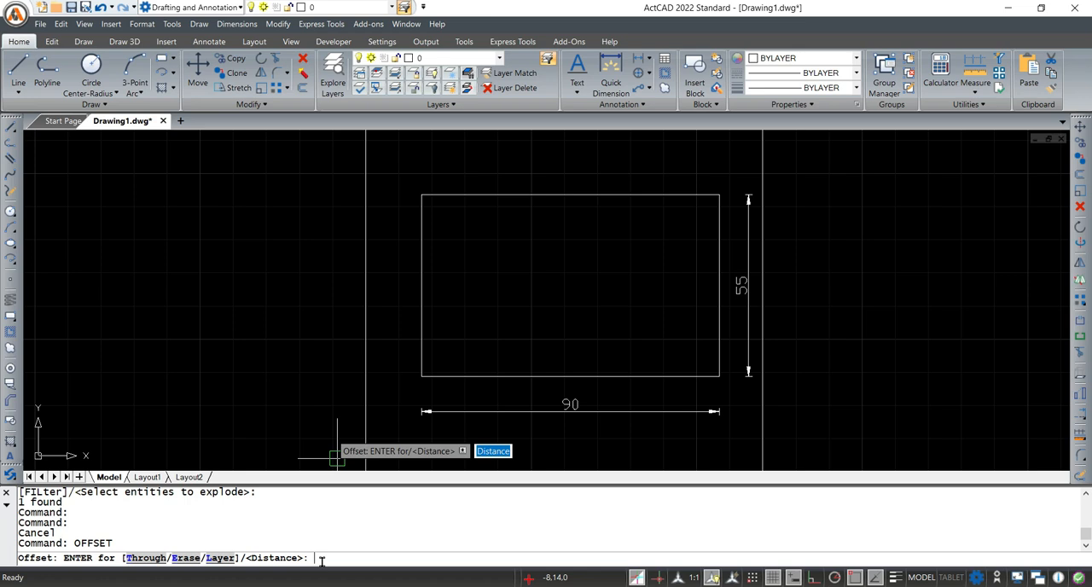
text(45)
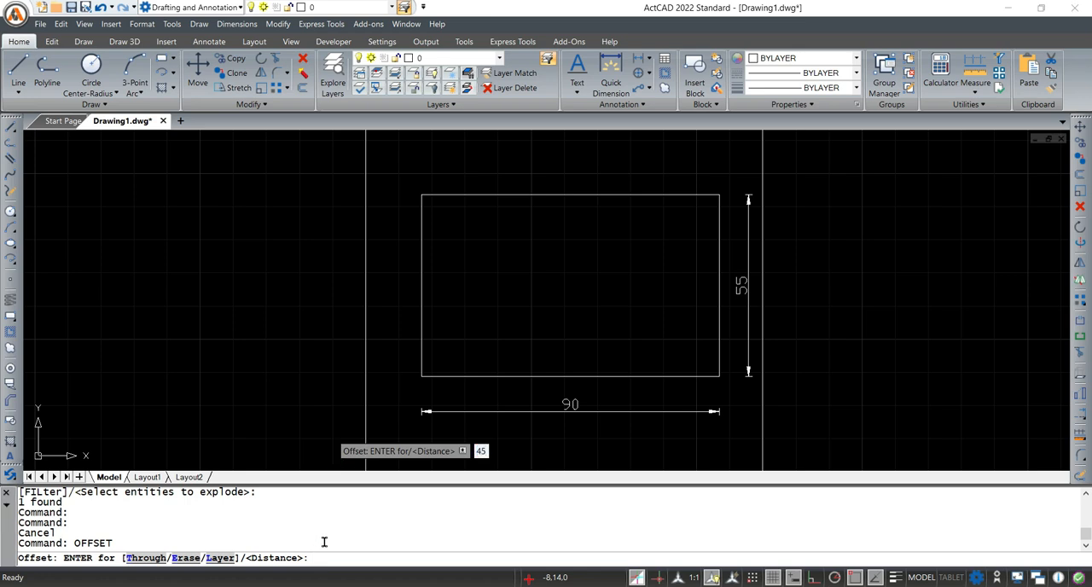
key(Return)
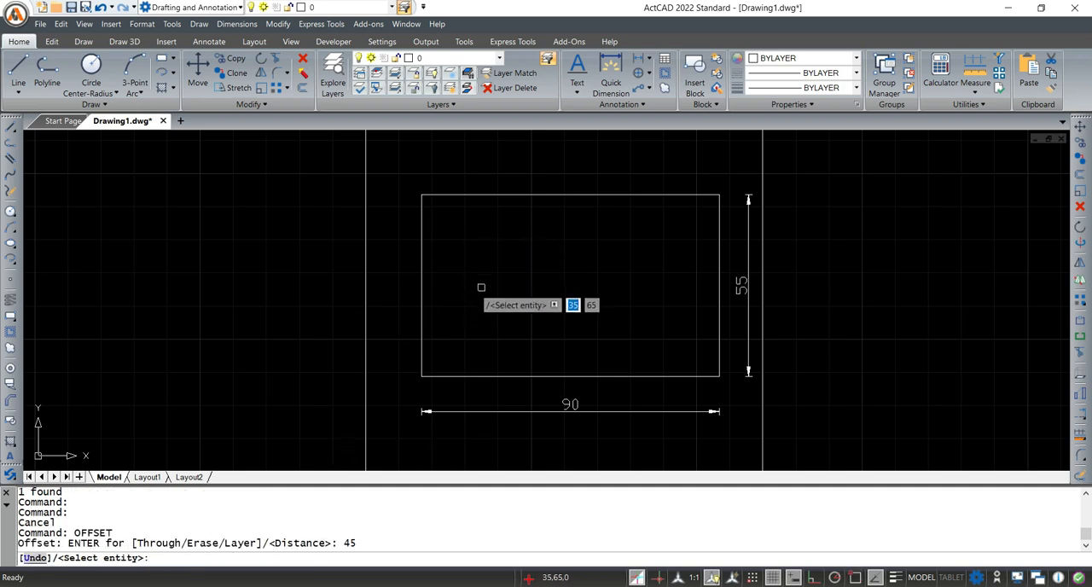
click(419, 262)
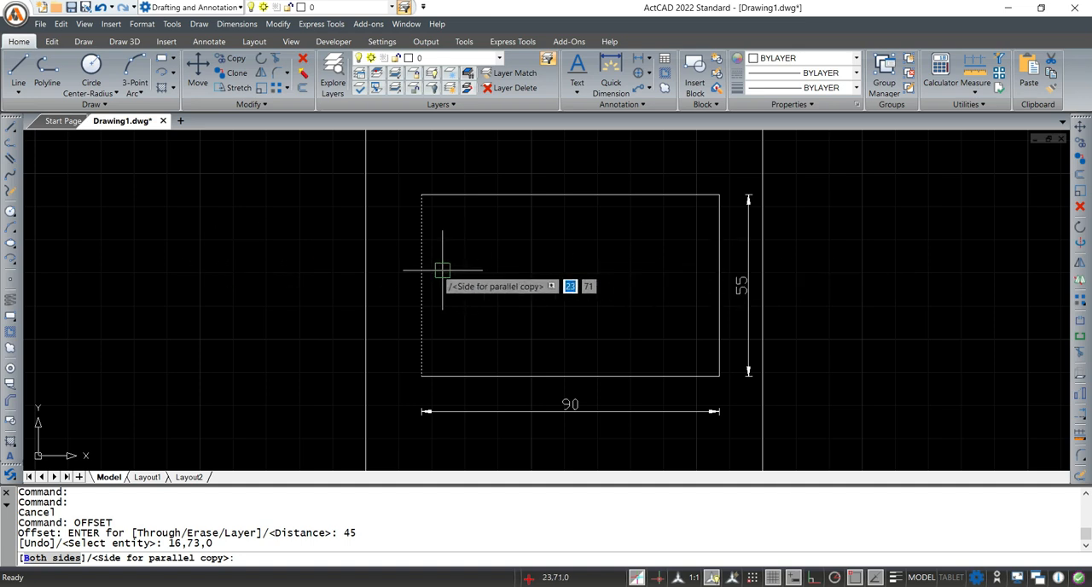
click(627, 265)
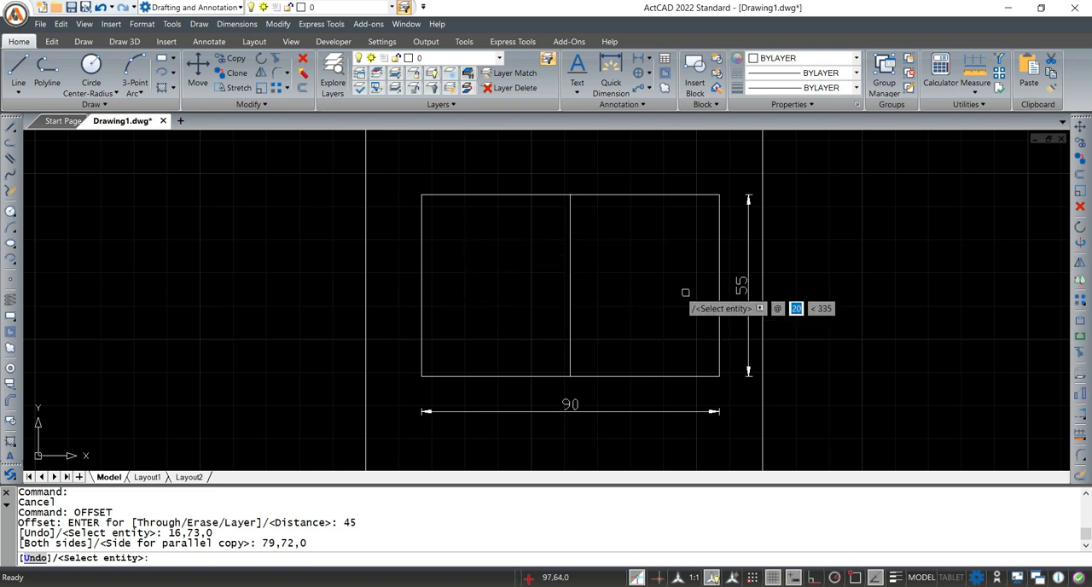
Offset the rectangle's left edge 45 mm outward, offset that copy another 45 mm in the same direction and end Offset
click(422, 244)
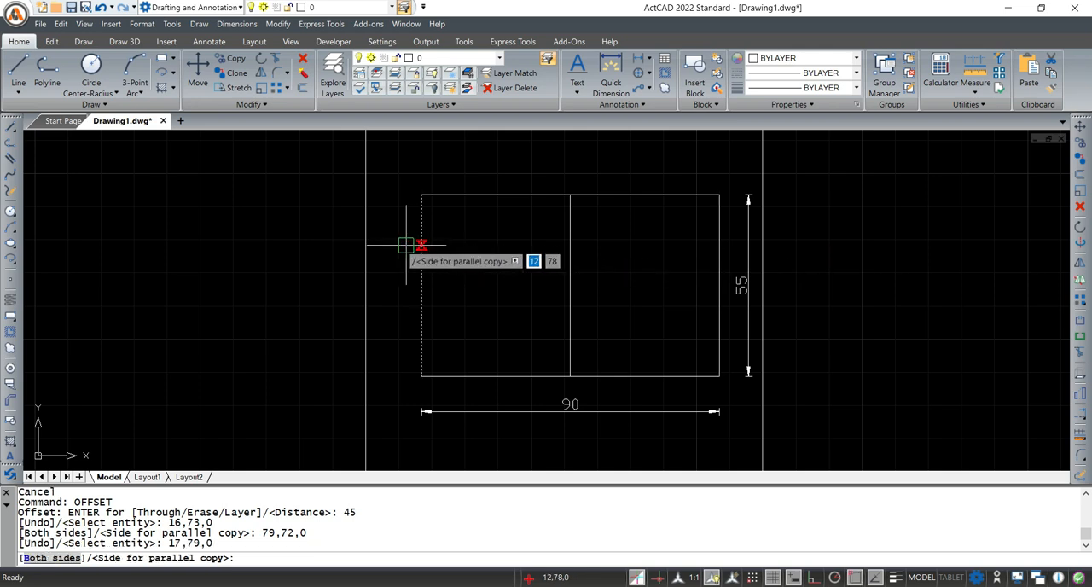
click(244, 243)
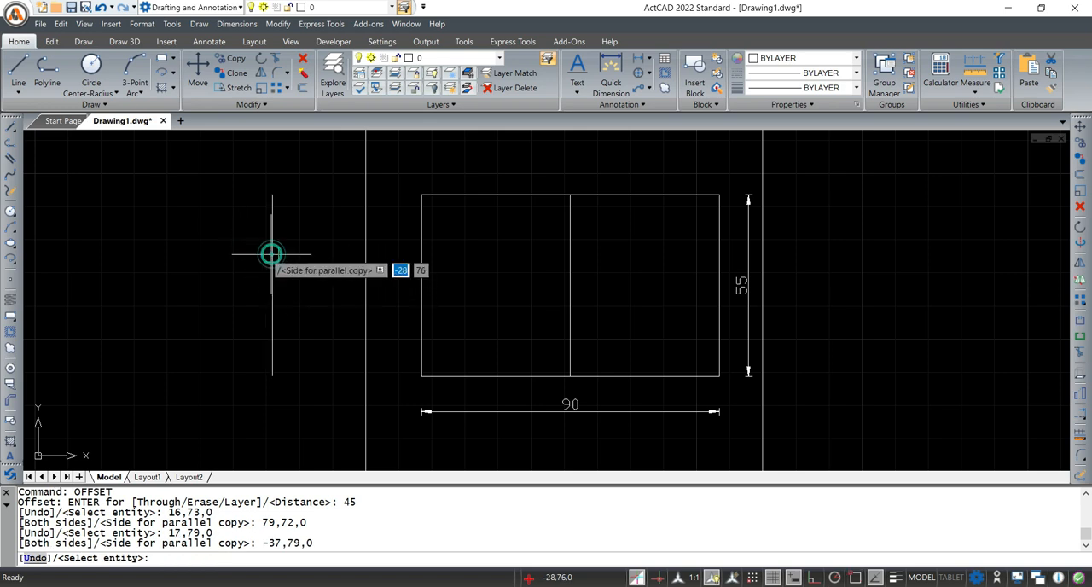
click(272, 253)
click(162, 253)
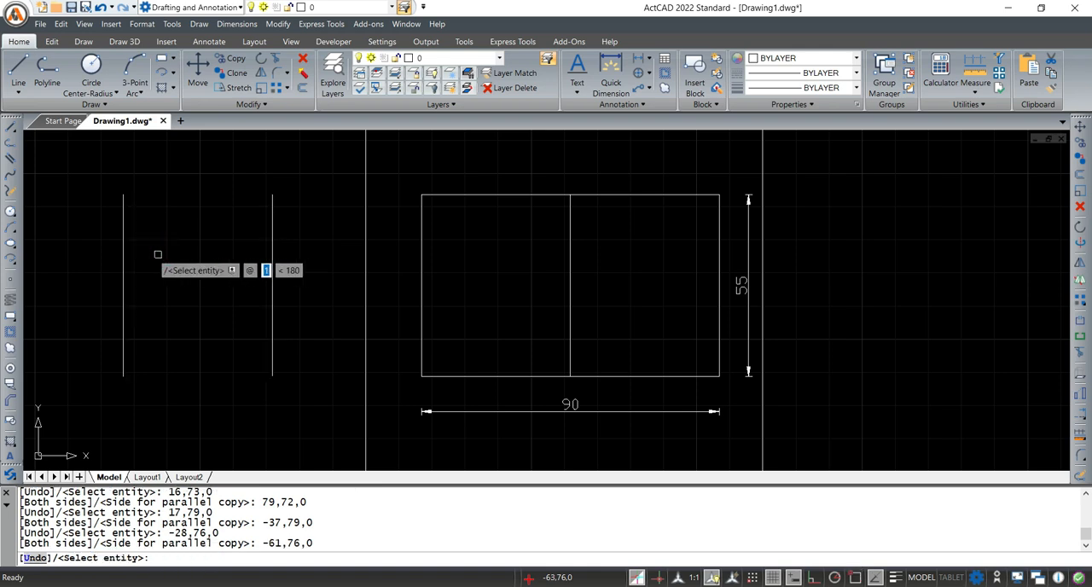
key(Escape)
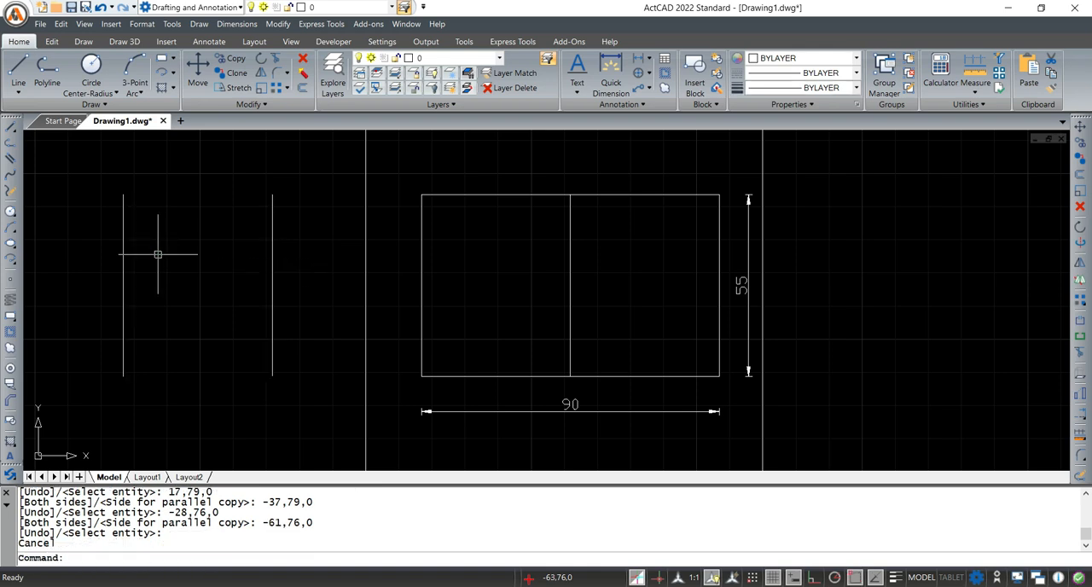
Erase the two offset lines standing outside the rectangle
click(308, 395)
click(88, 170)
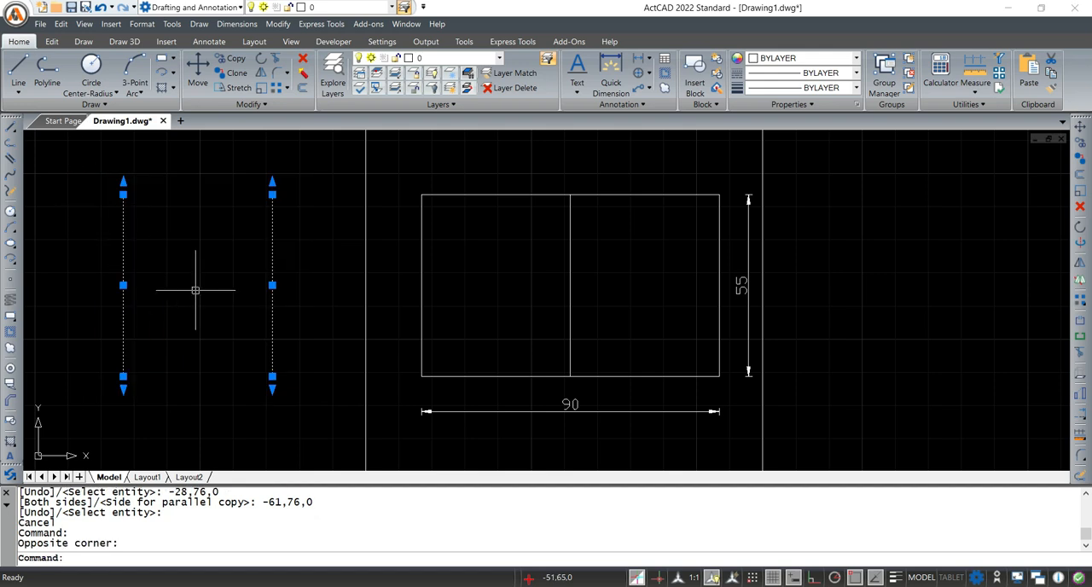
text(E)
key(Return)
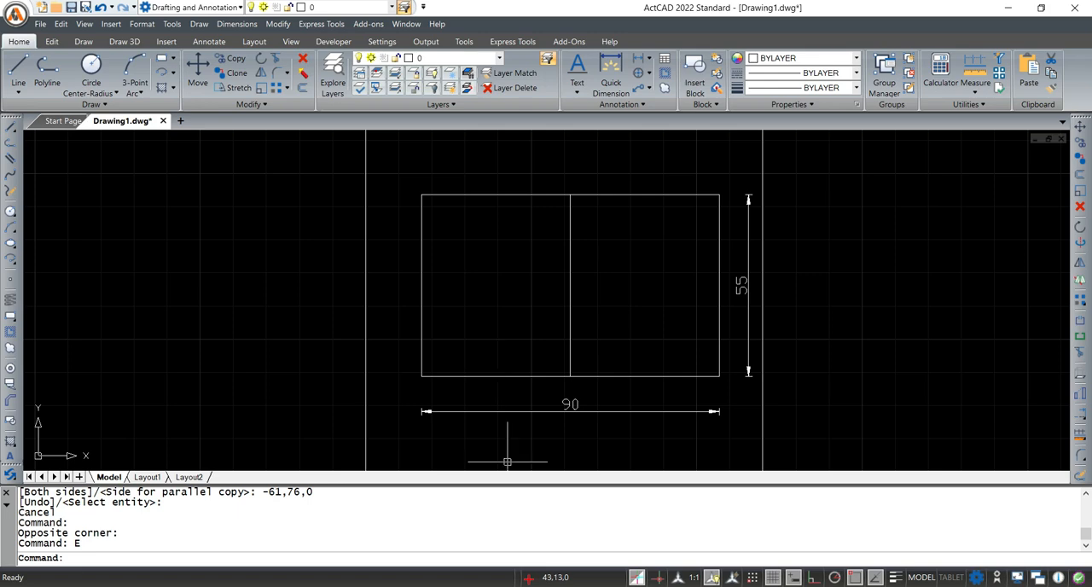
Check Fig. 26-13 in Adobe Acrobat, return to ActCAD and offset the rectangle's lower edge 35 mm upward as the horizontal centre line
click(692, 555)
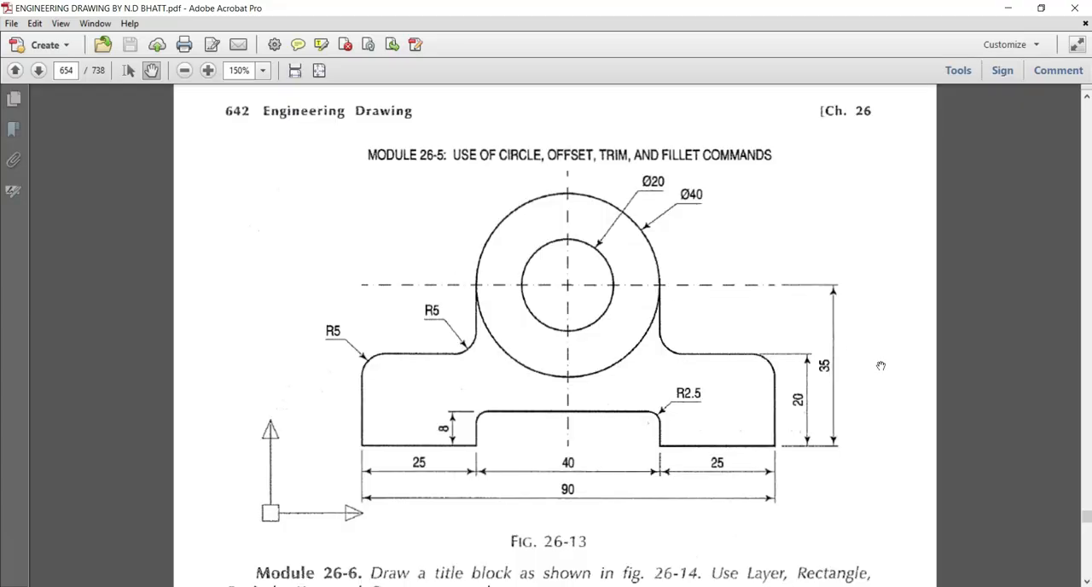
click(997, 10)
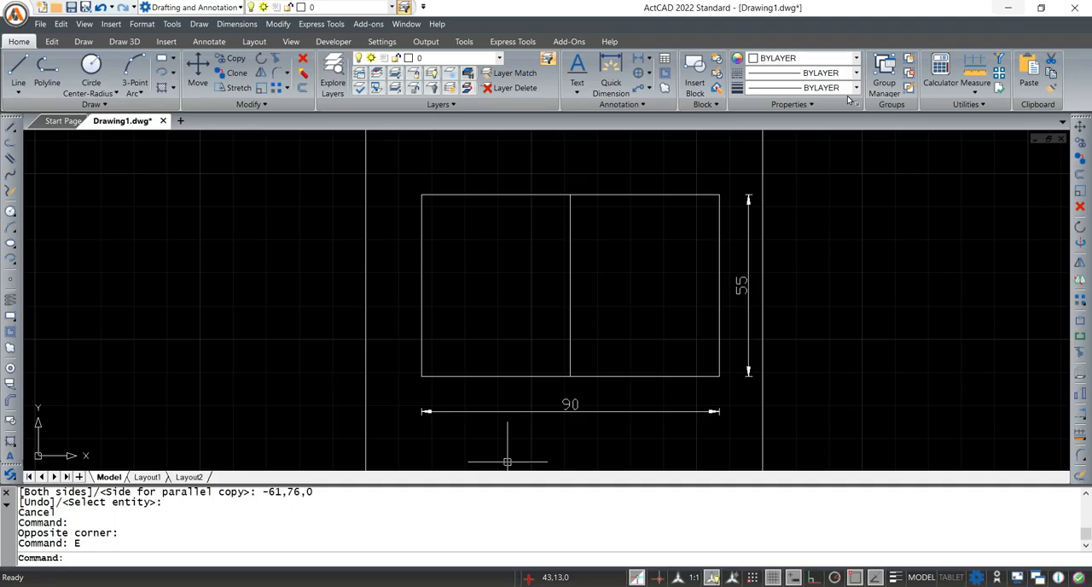
click(266, 562)
text(OFFSET)
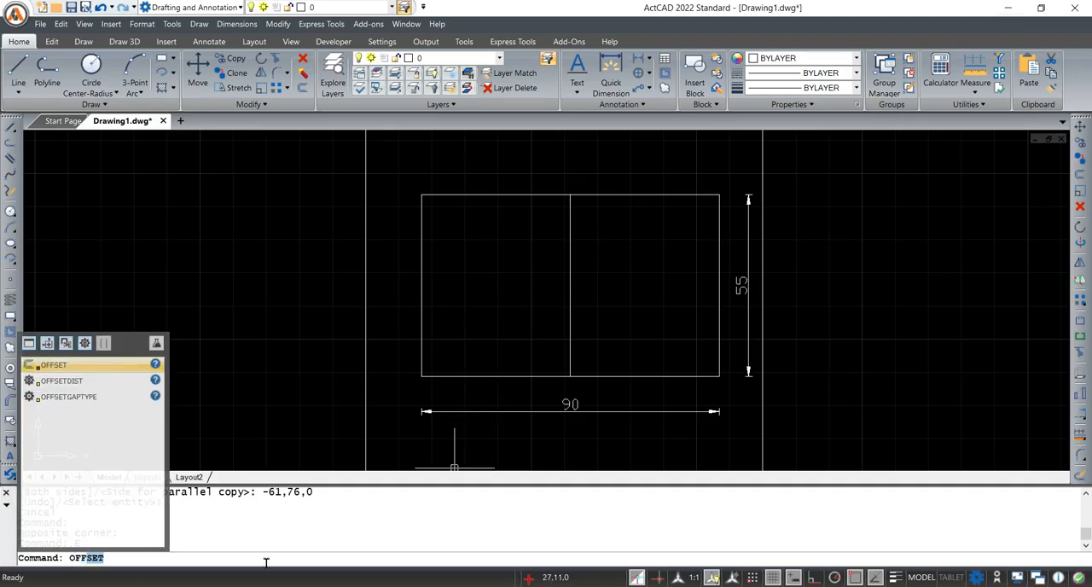
key(Return)
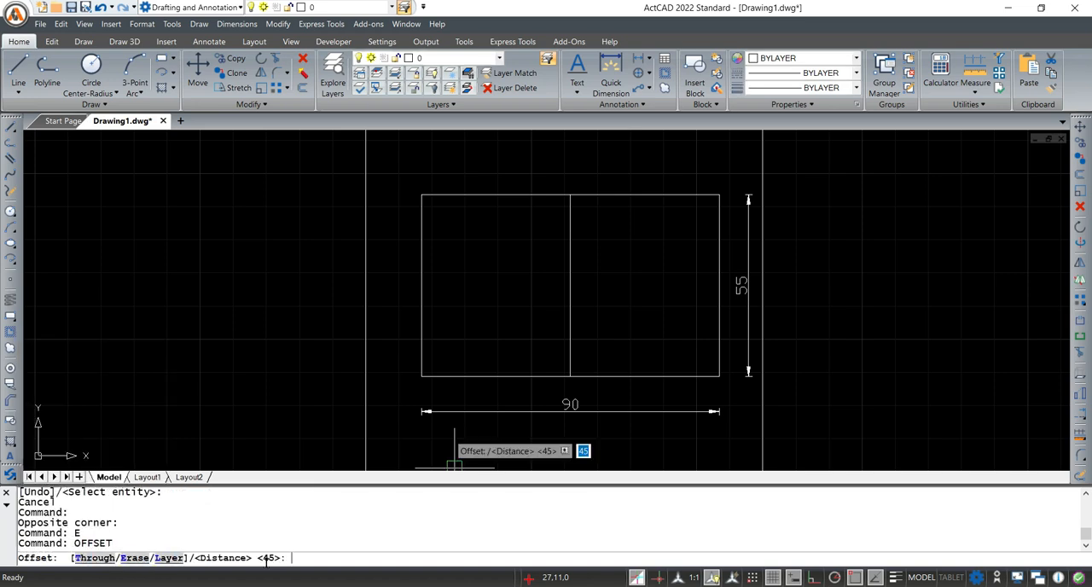
text(35)
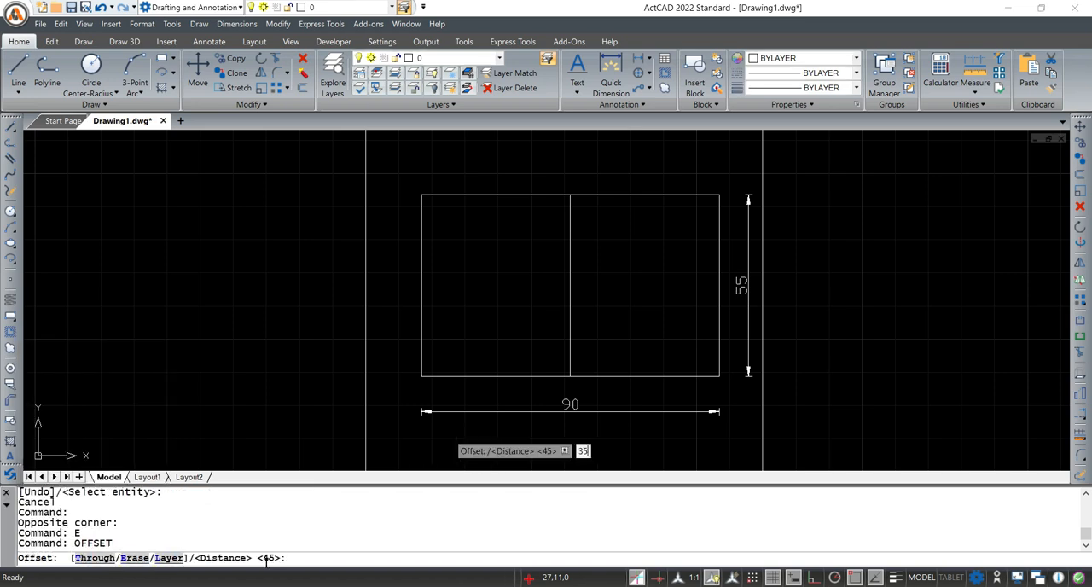
key(Return)
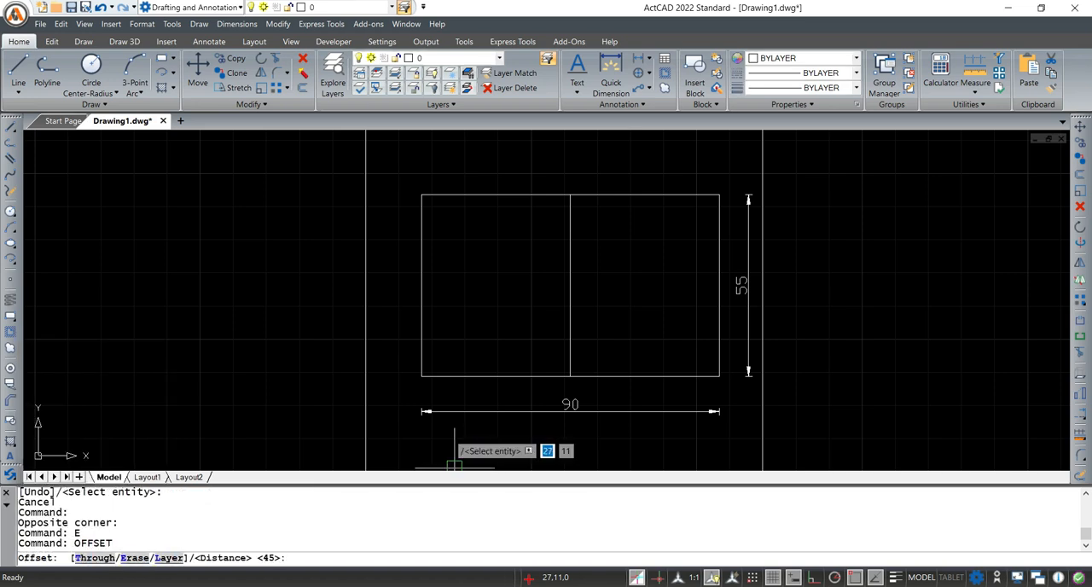
click(488, 375)
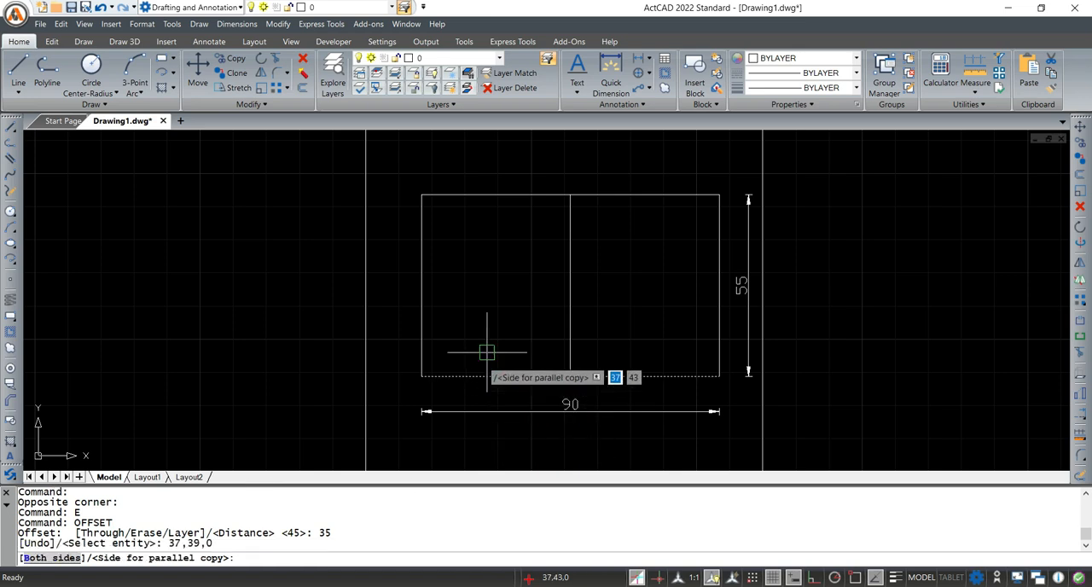
click(484, 249)
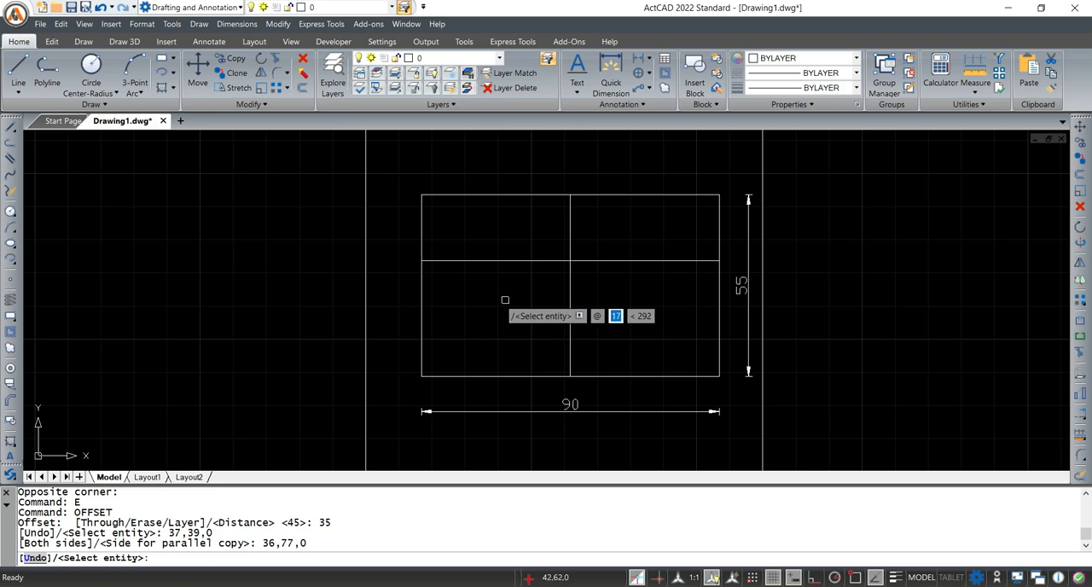
key(Escape)
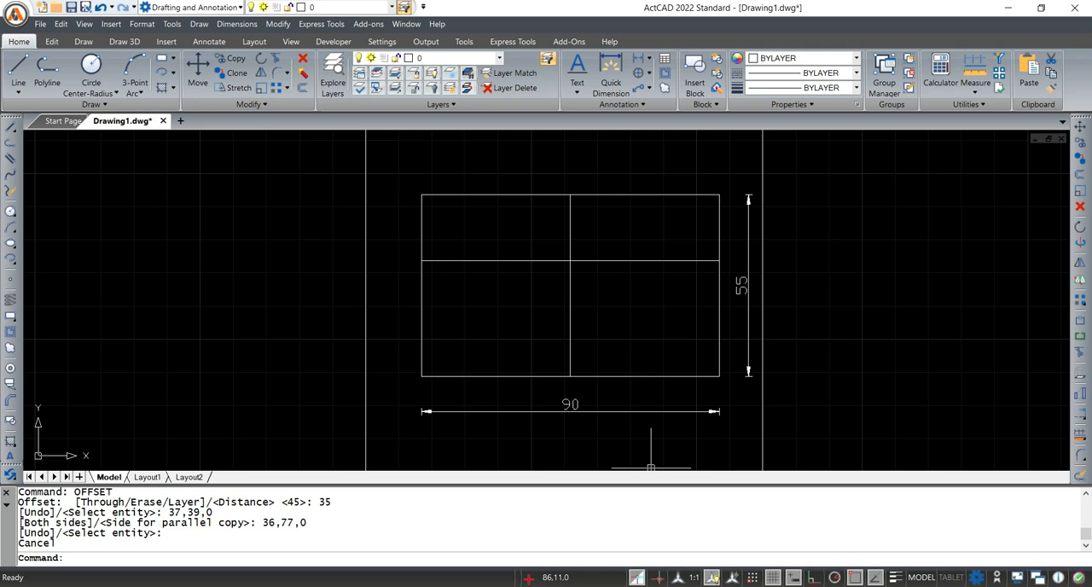
Examine the concentric circles and their centre in Fig. 26-13 in Adobe Acrobat and return to ActCAD
click(689, 537)
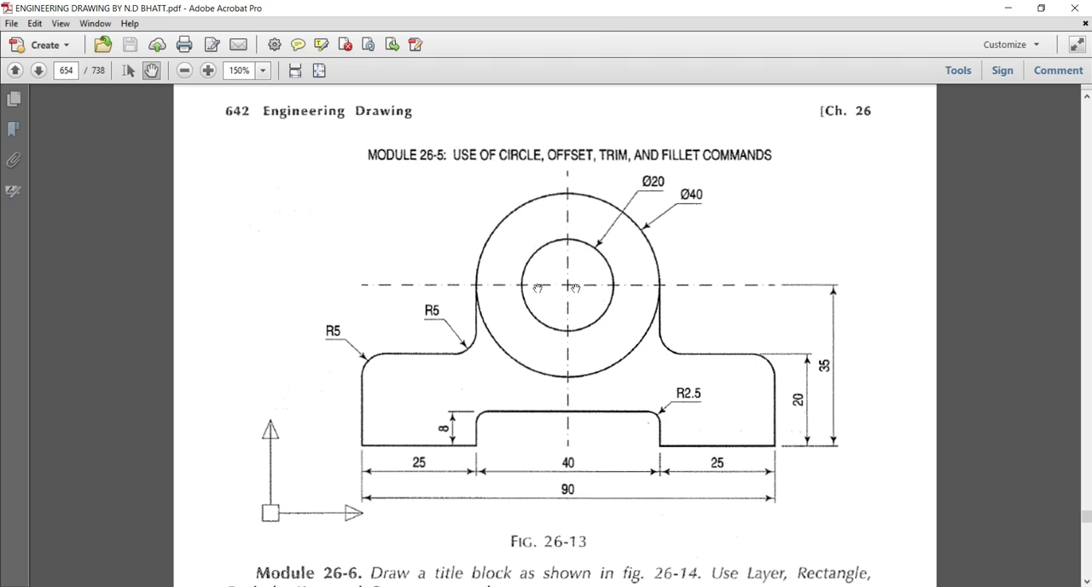
click(1007, 8)
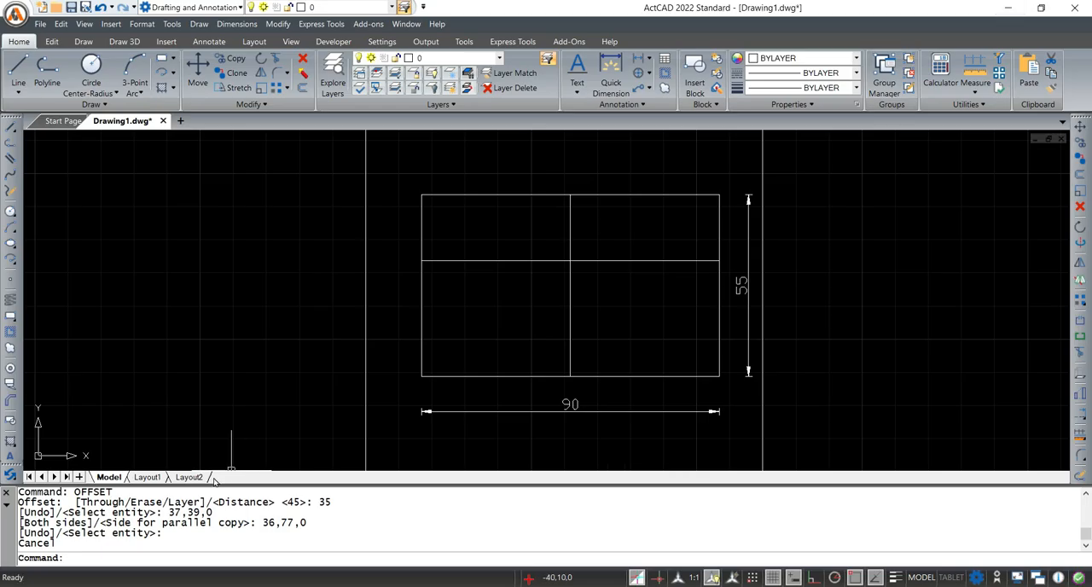
Switch to Notepad and add CIRCLE on a new line below OFFSET in the command list
key(alt+Tab)
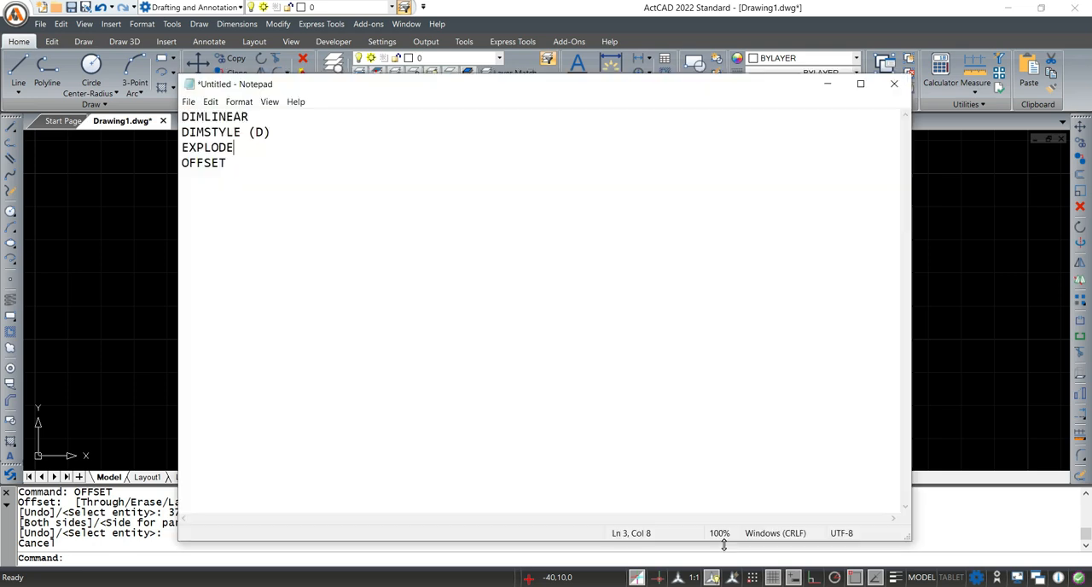
click(273, 162)
key(Return)
text(CIRCLE)
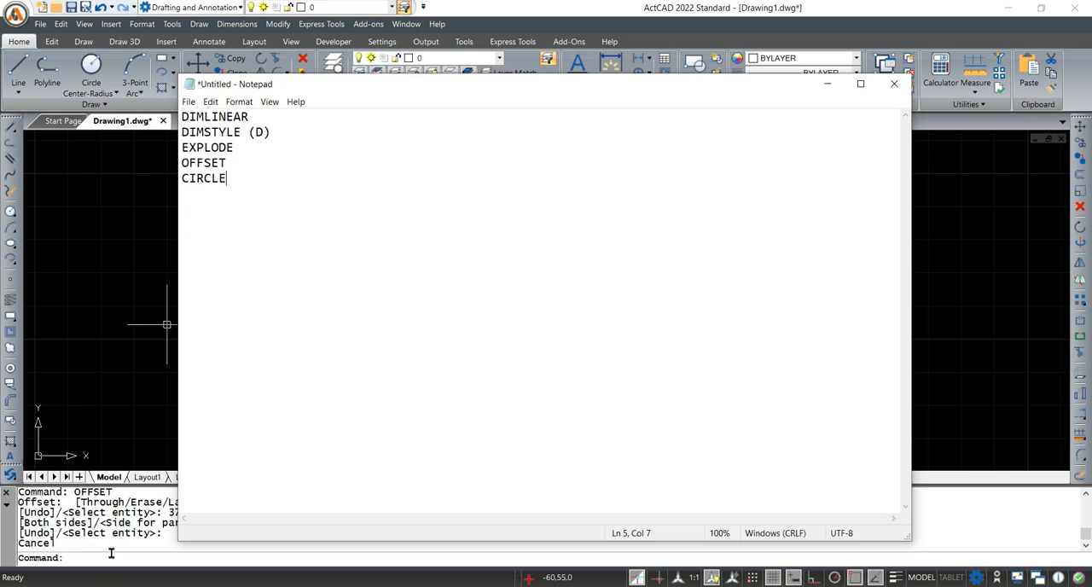
Return to ActCAD and start a circle centred on the intersection of the vertical and horizontal centre lines
click(109, 557)
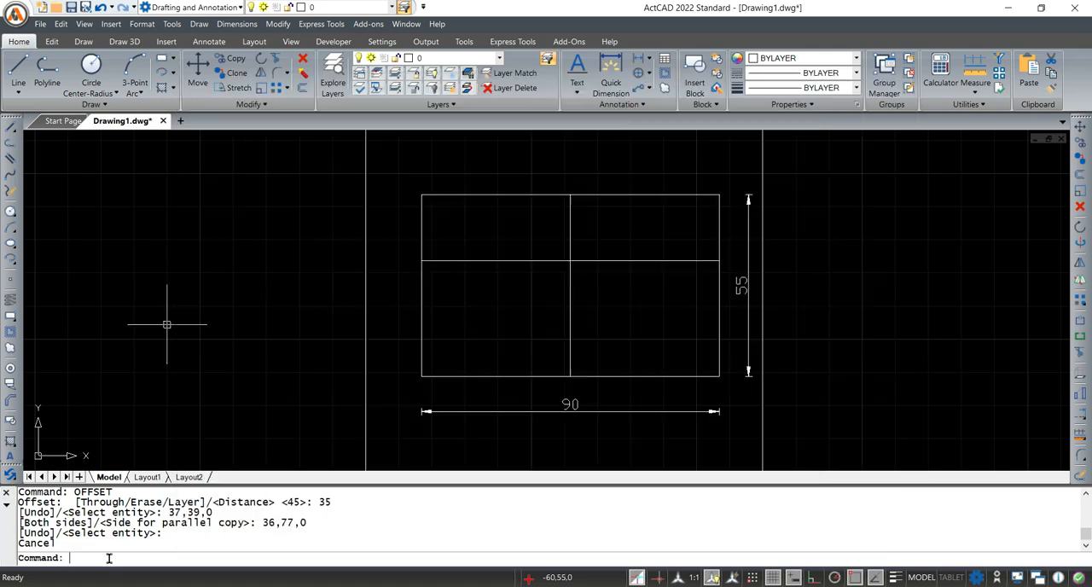
text(CIRCLE)
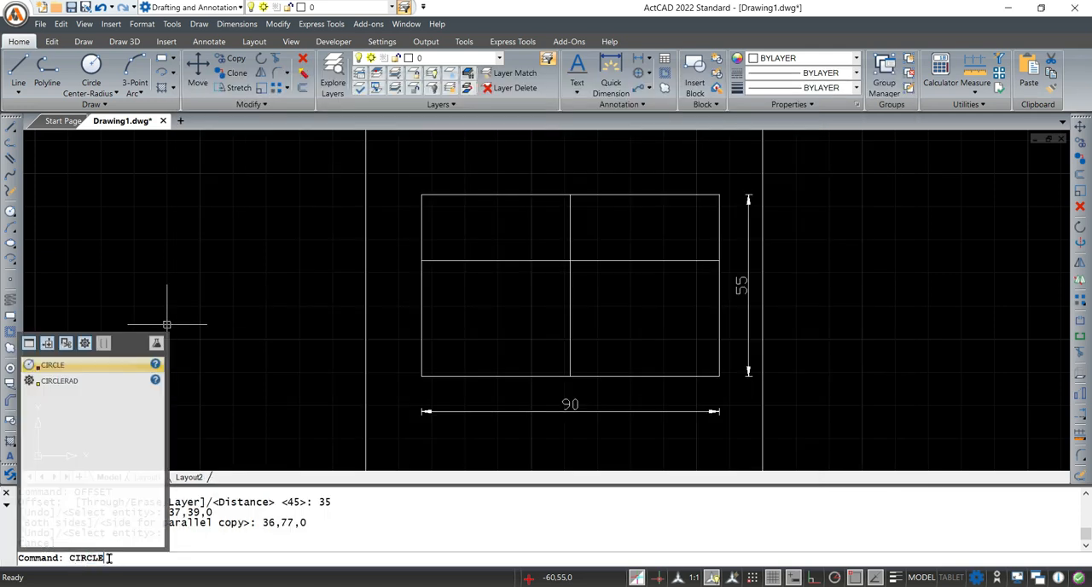
key(Return)
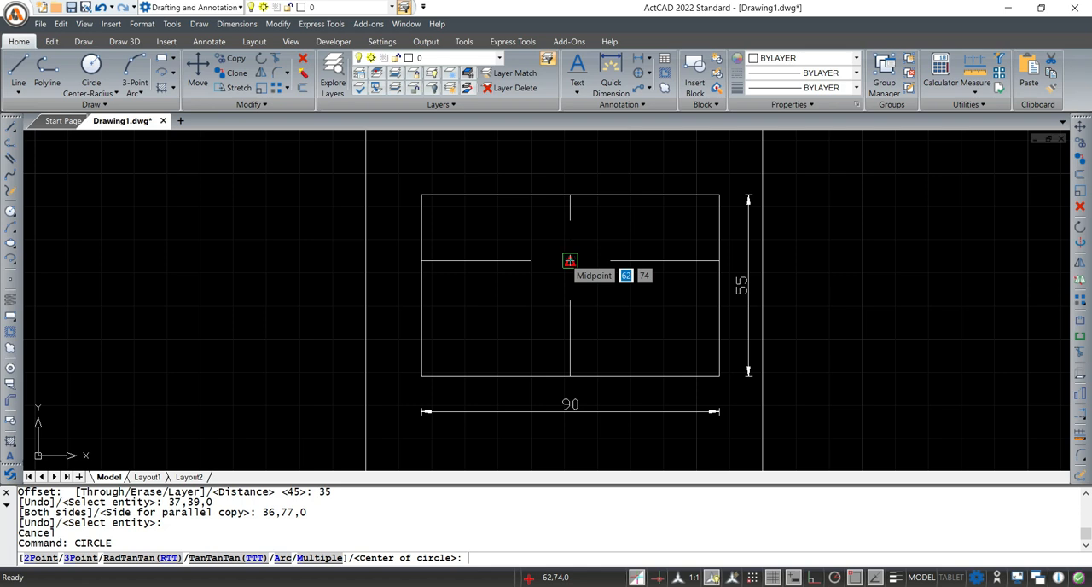
click(570, 260)
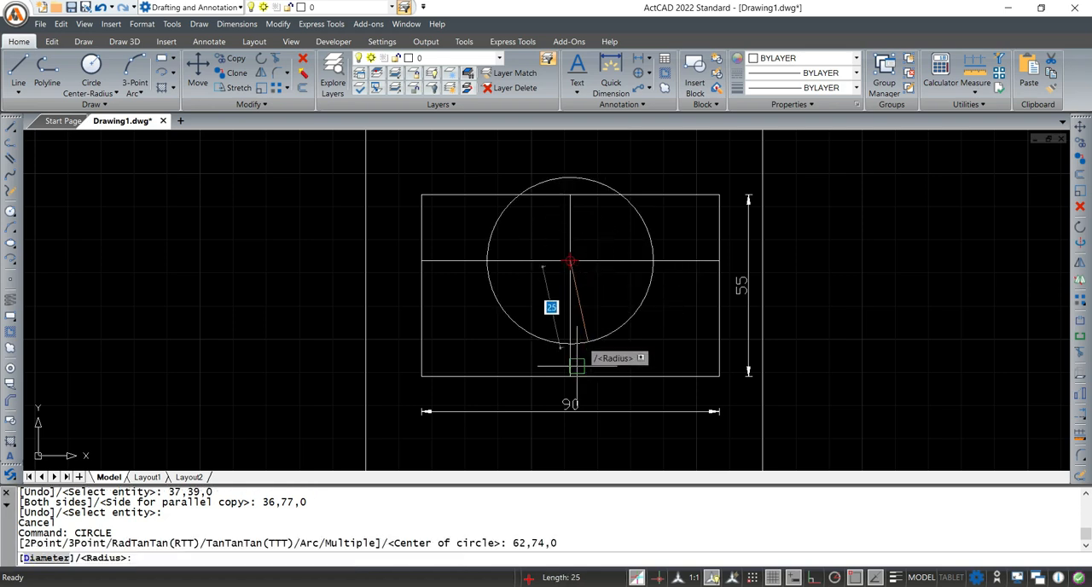
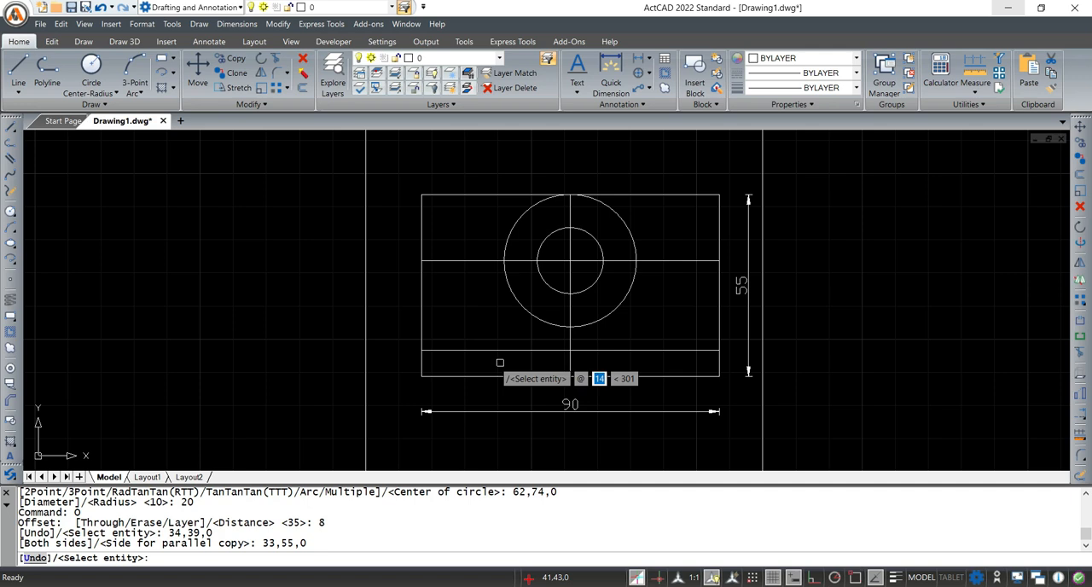
Offset the rectangle's lower edge 20 mm upward, checking the distance against Fig. 26-13 in Adobe Acrobat and returning to ActCAD
key(Escape)
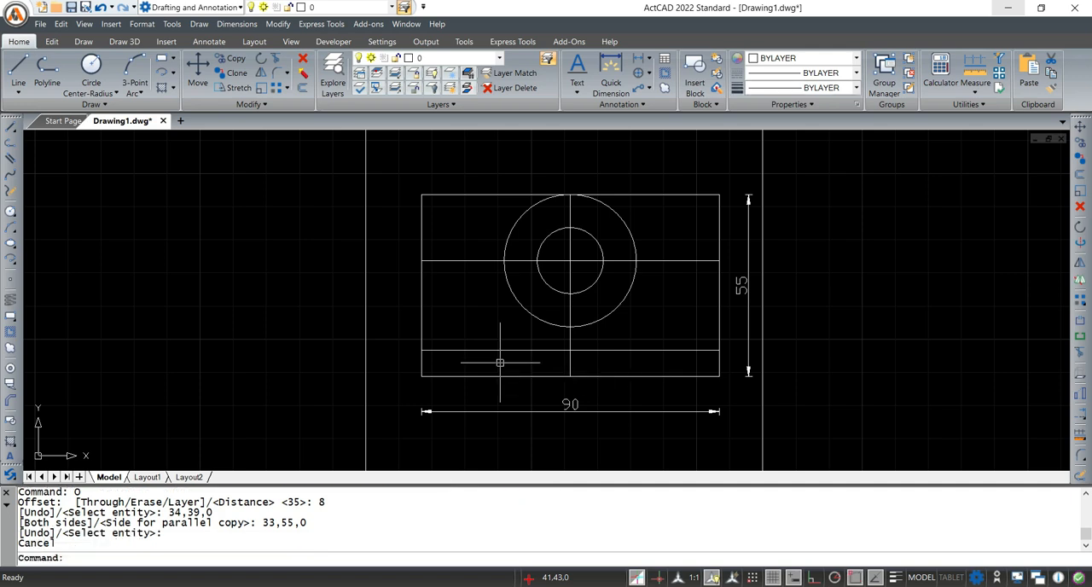
text(o)
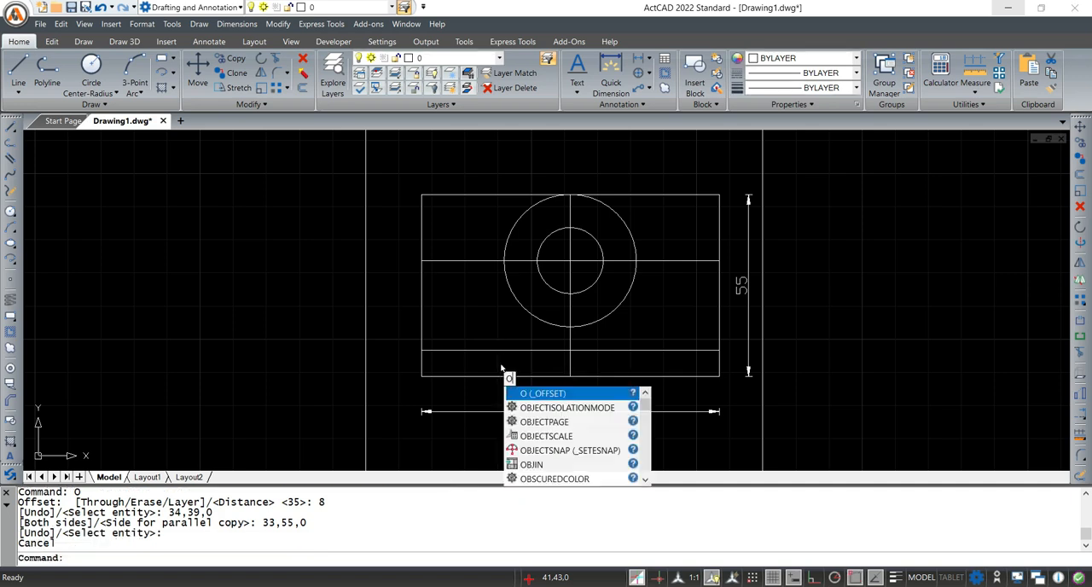
key(Return)
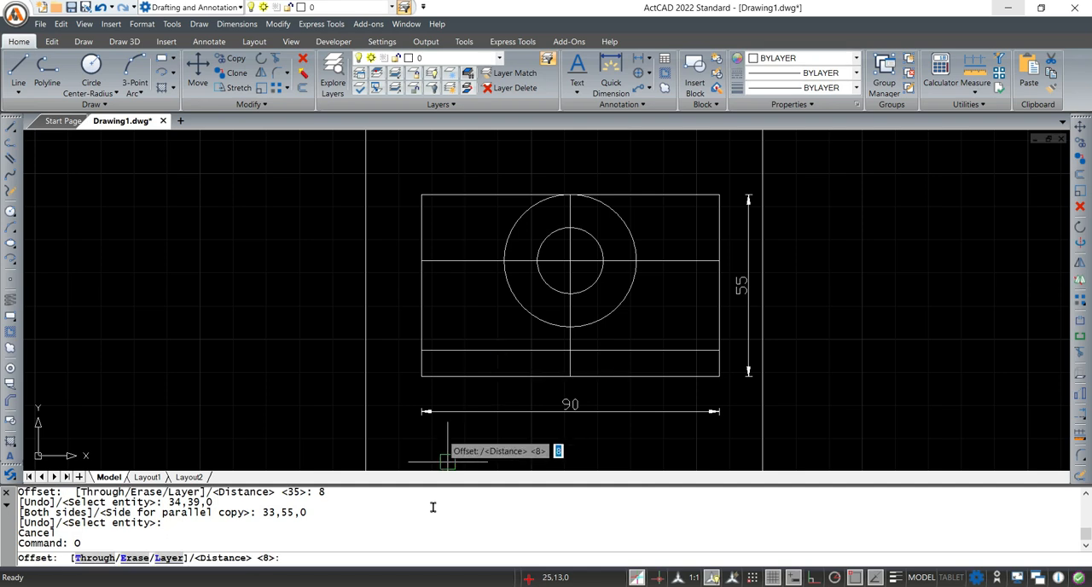
text(20)
click(691, 529)
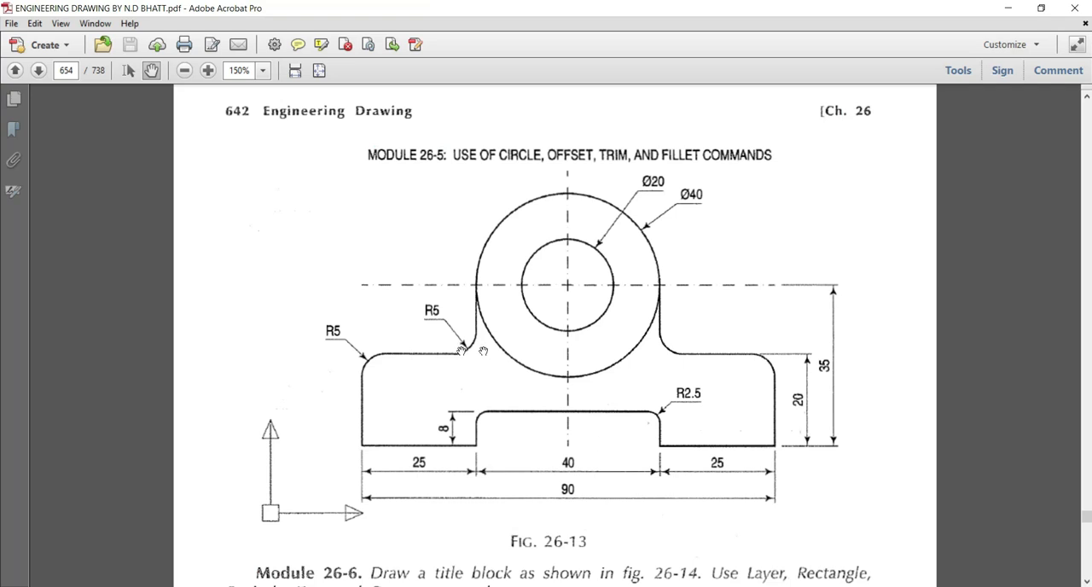
click(1010, 8)
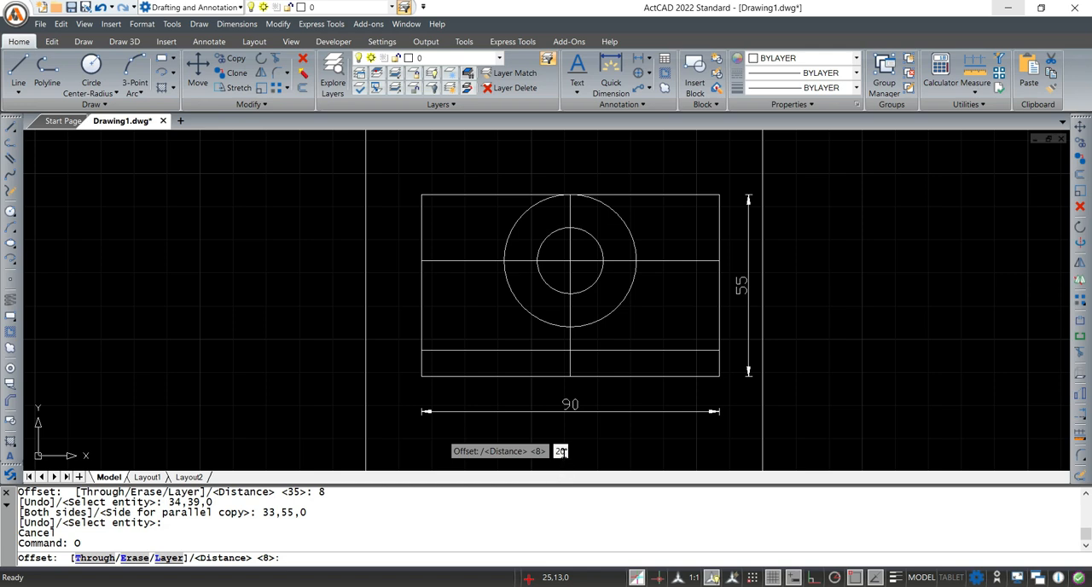
key(Return)
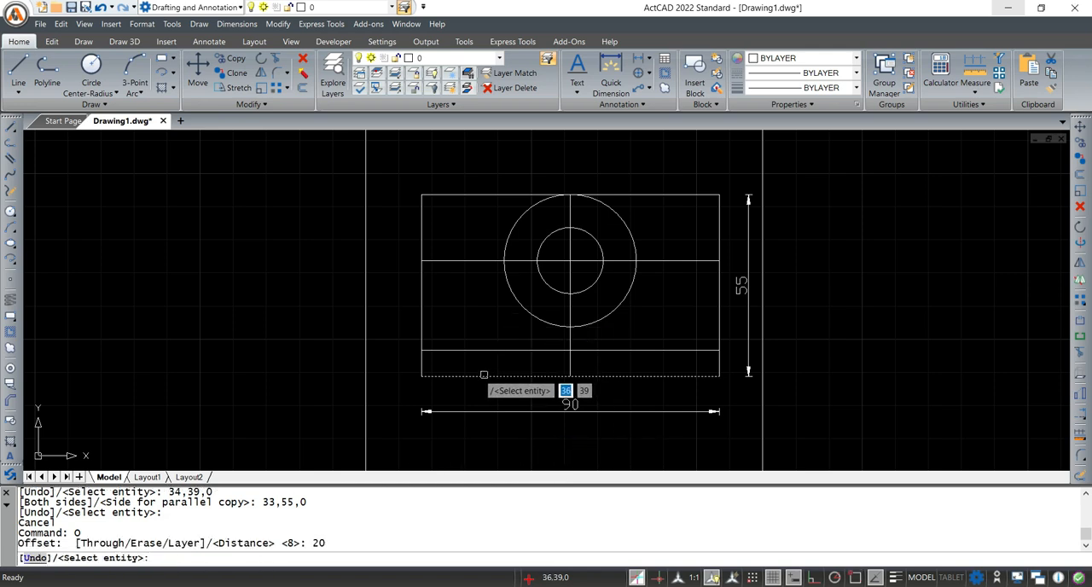
click(484, 375)
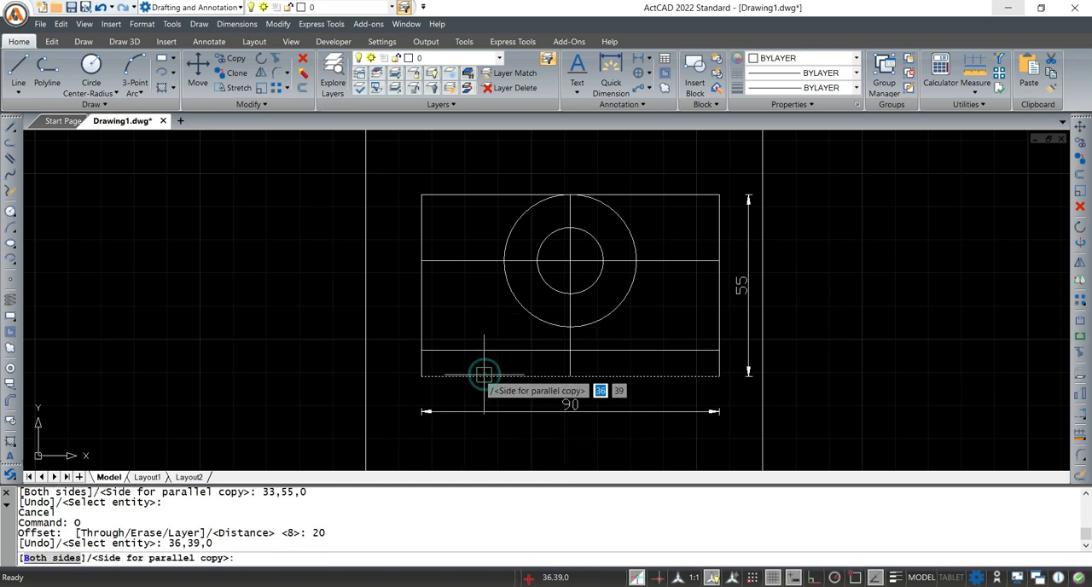
click(477, 252)
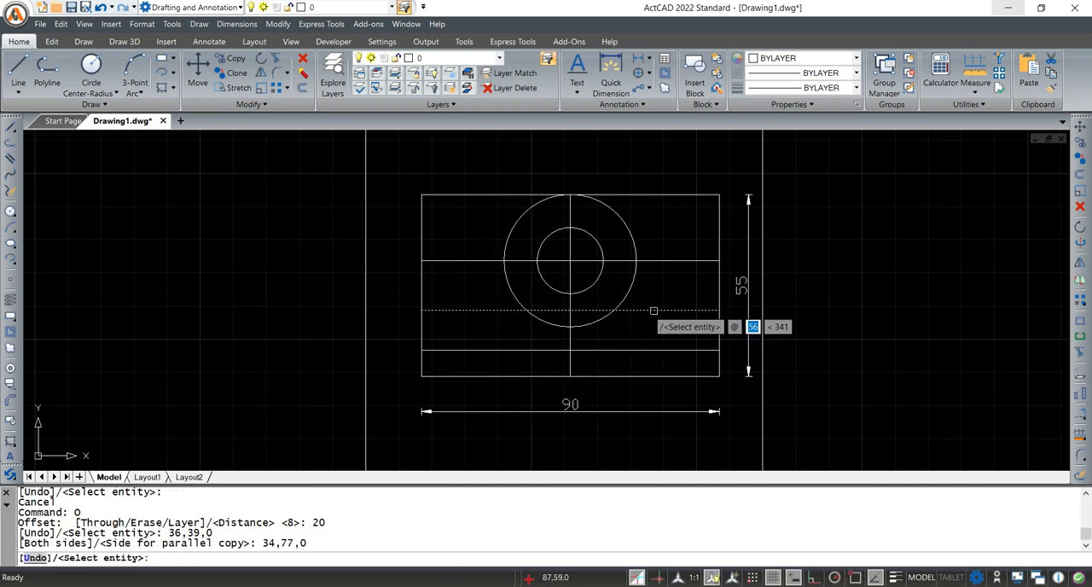
key(Escape)
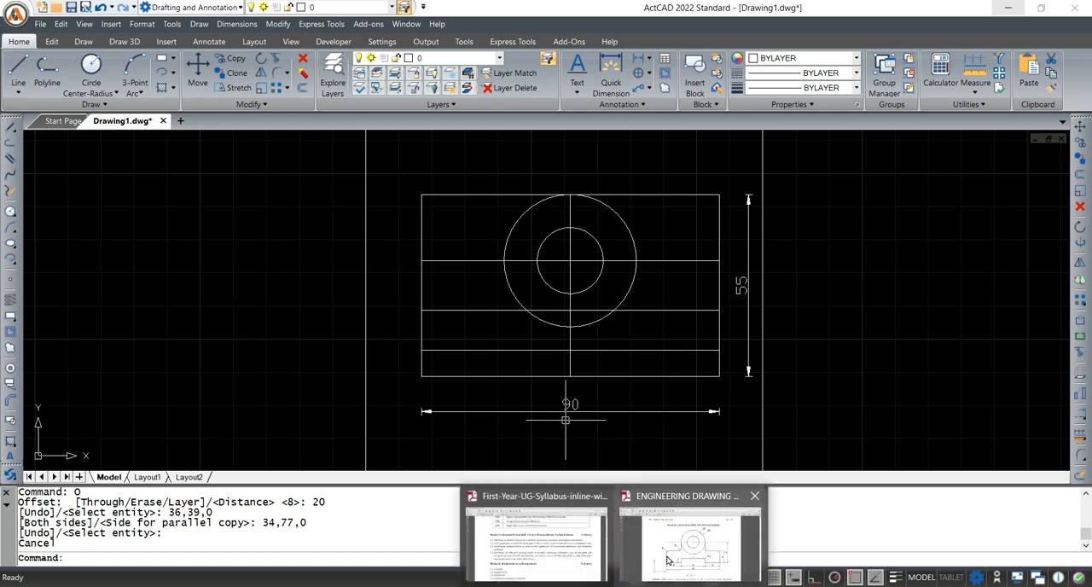
Check Fig. 26-13 in Adobe Acrobat, return to ActCAD and offset the rectangle's left edge 25 mm inward
click(668, 561)
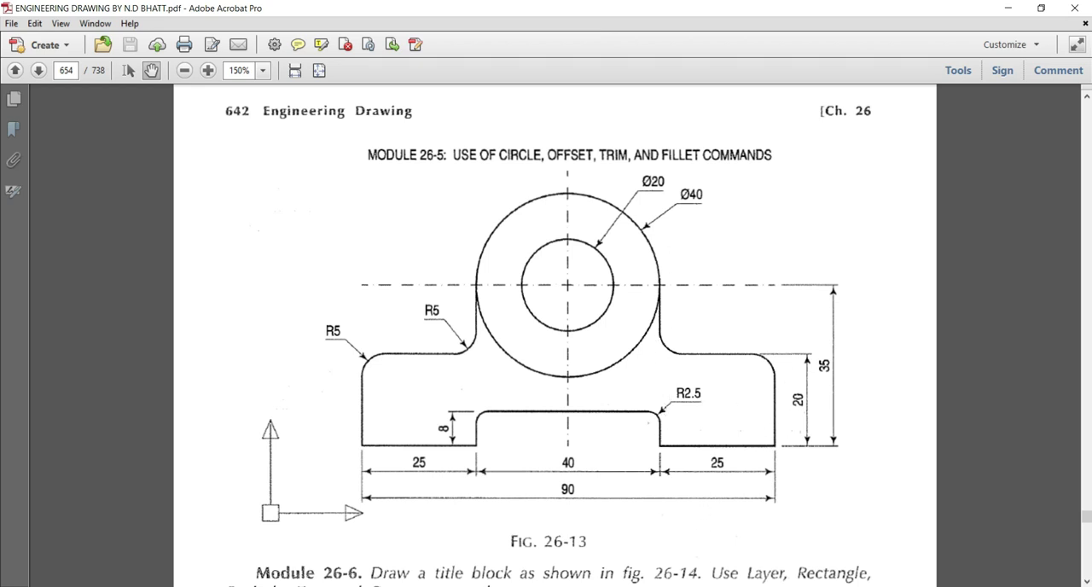
click(685, 584)
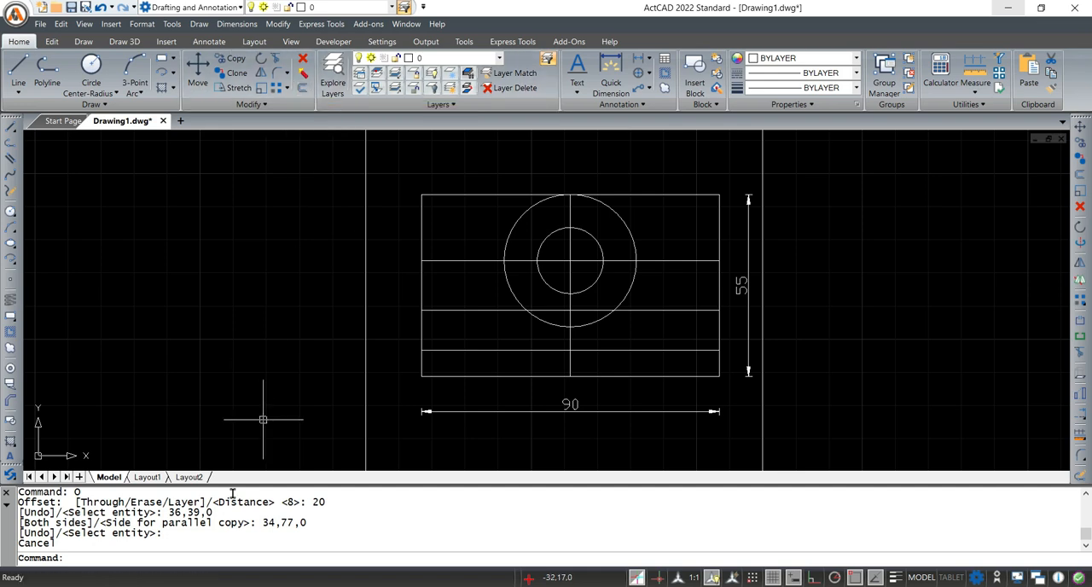
click(192, 560)
text(o)
key(Return)
text(25)
key(Return)
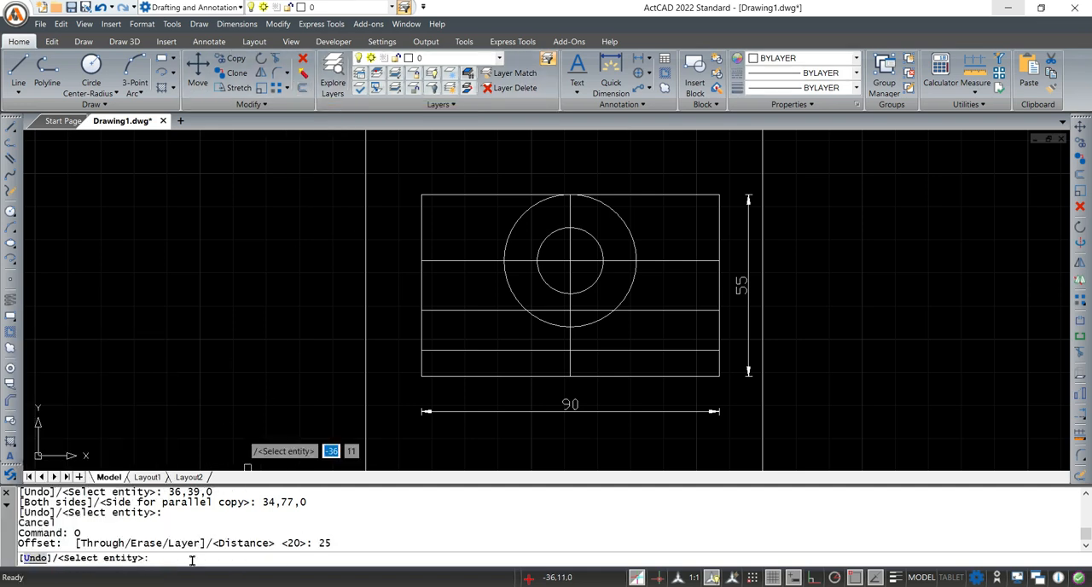
click(421, 285)
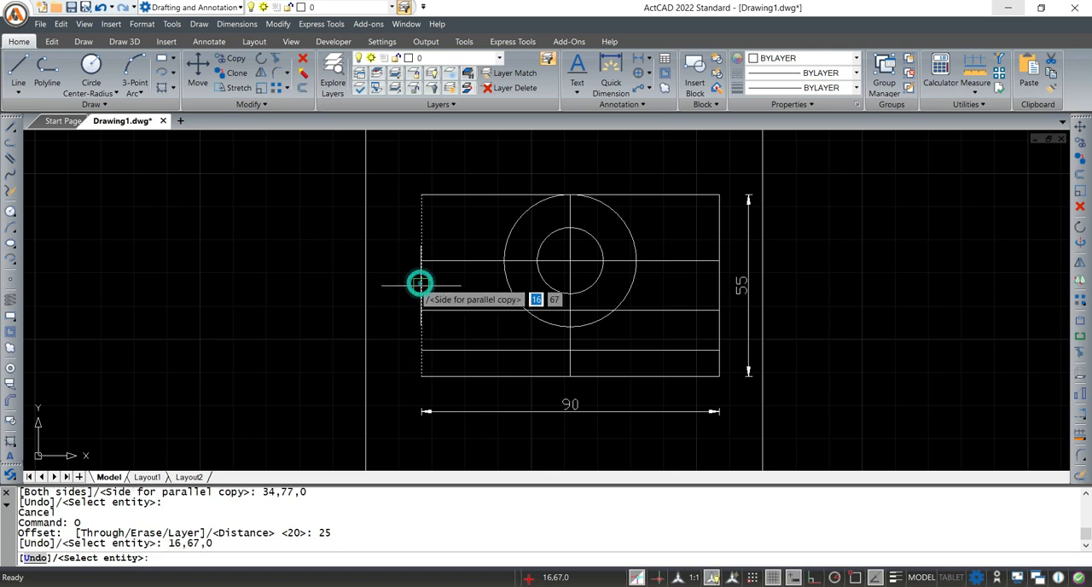
click(663, 293)
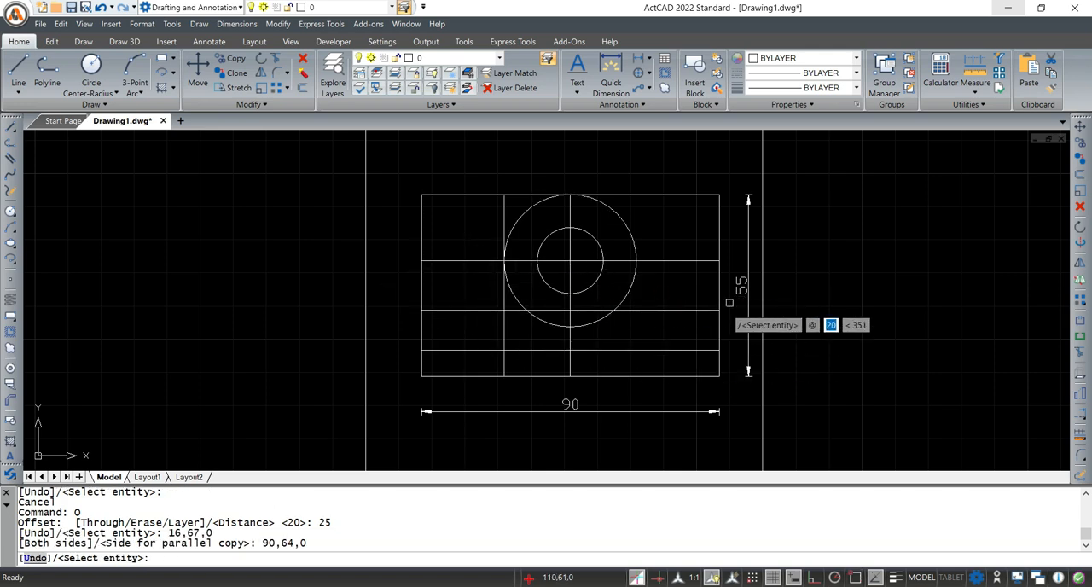
Offset the rectangle's right edge inward by the same 25 mm distance and end the Offset command
click(720, 282)
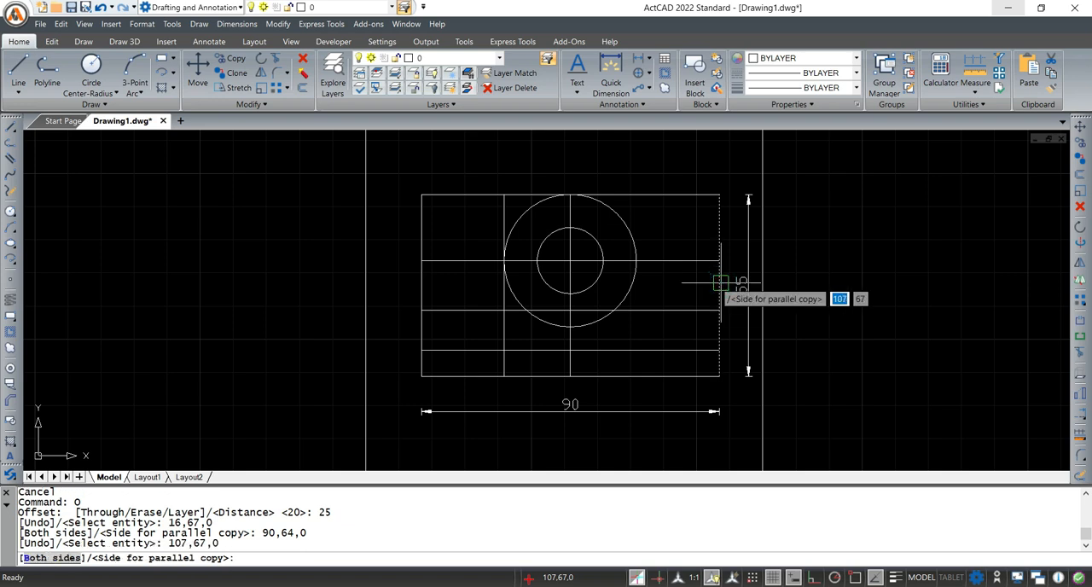
click(444, 273)
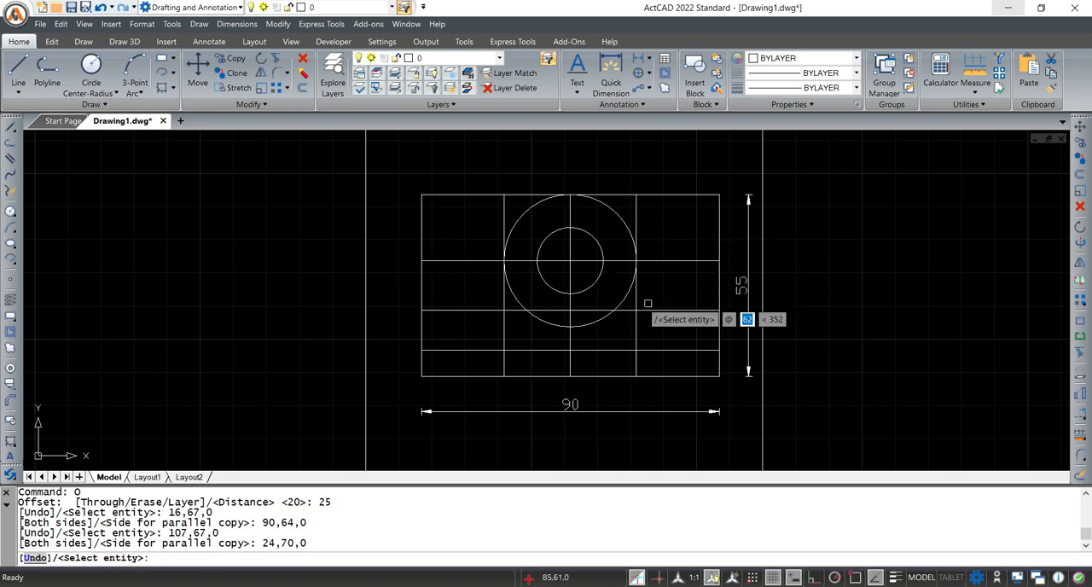
key(Escape)
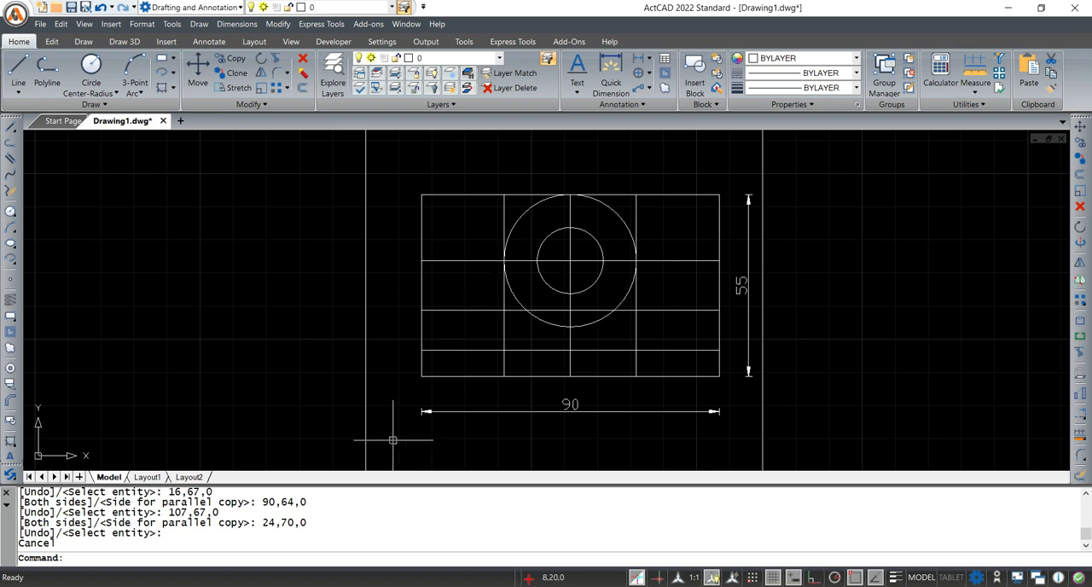
Switch to Notepad, add TRIM on a new line below CIRCLE in the command list, and return to ActCAD
key(alt+Tab)
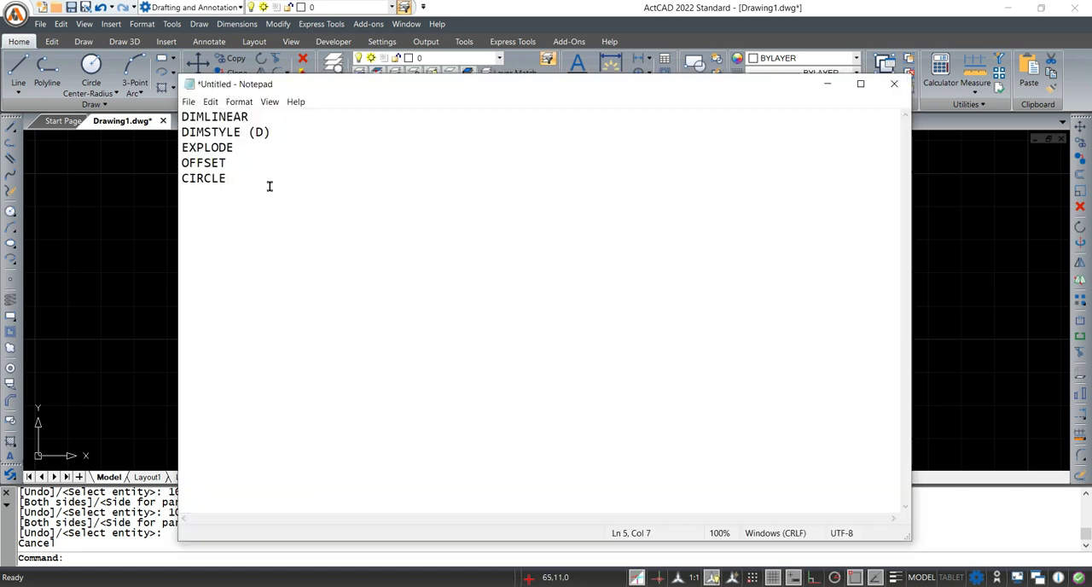
text(TRIM)
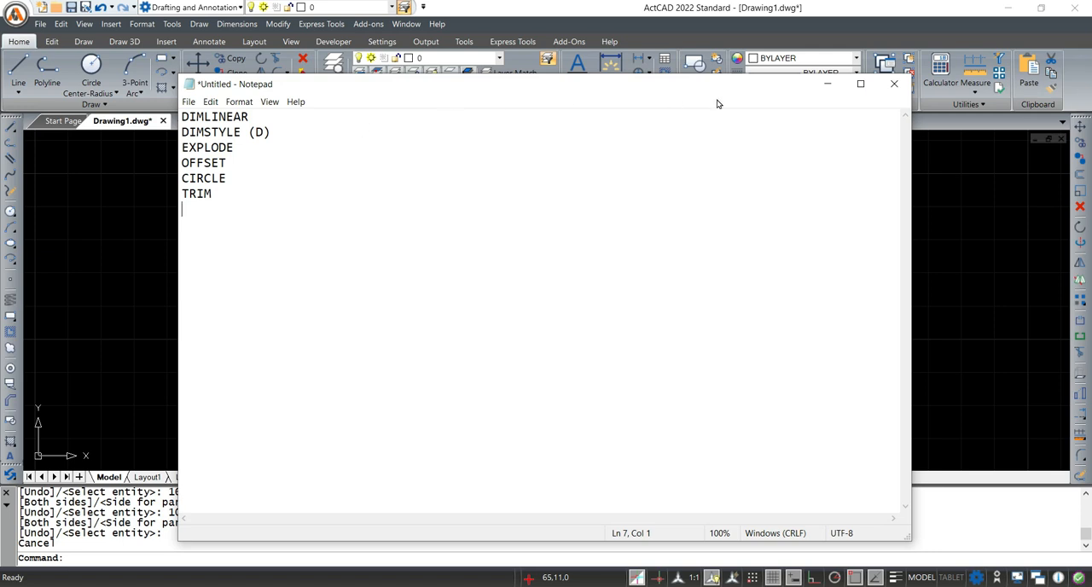
click(825, 85)
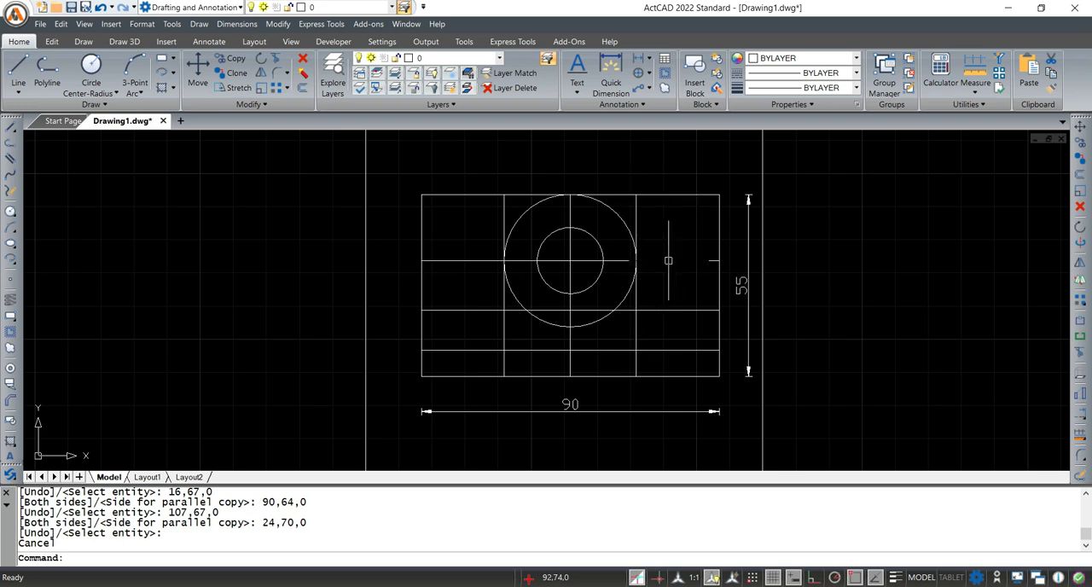
Try to trim both outer ends of the horizontal centre line, using the two vertical and two lower horizontal offset lines as cutting edges
scroll(664, 259, up, 2)
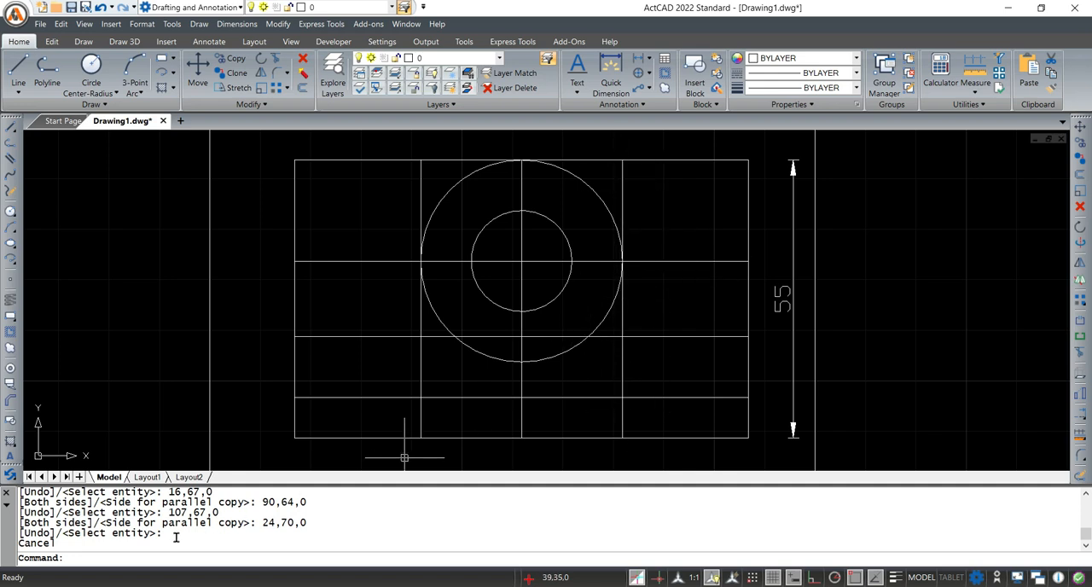
click(109, 563)
text(TR)
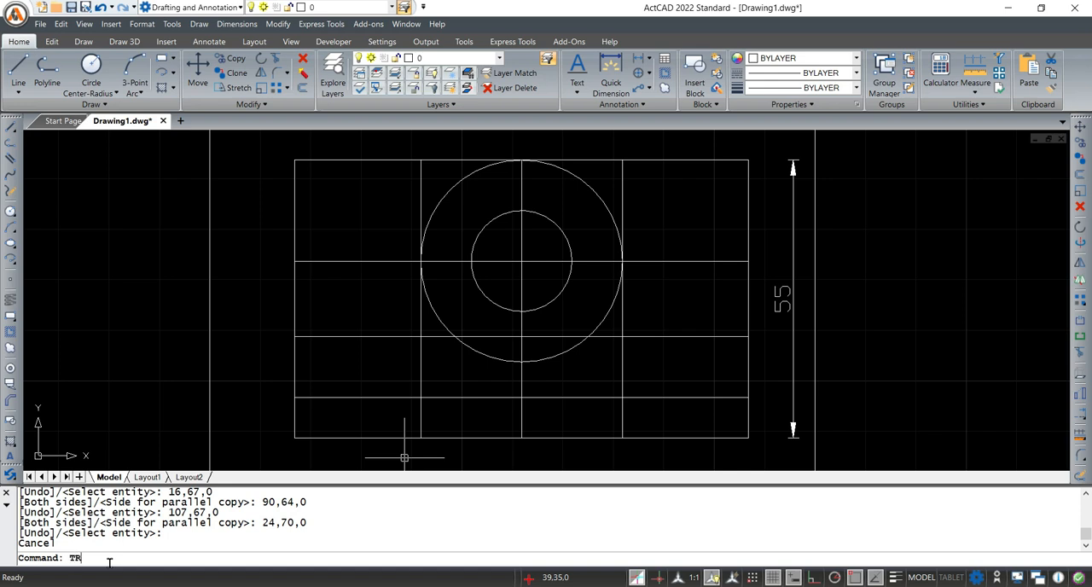
text(IM)
key(Return)
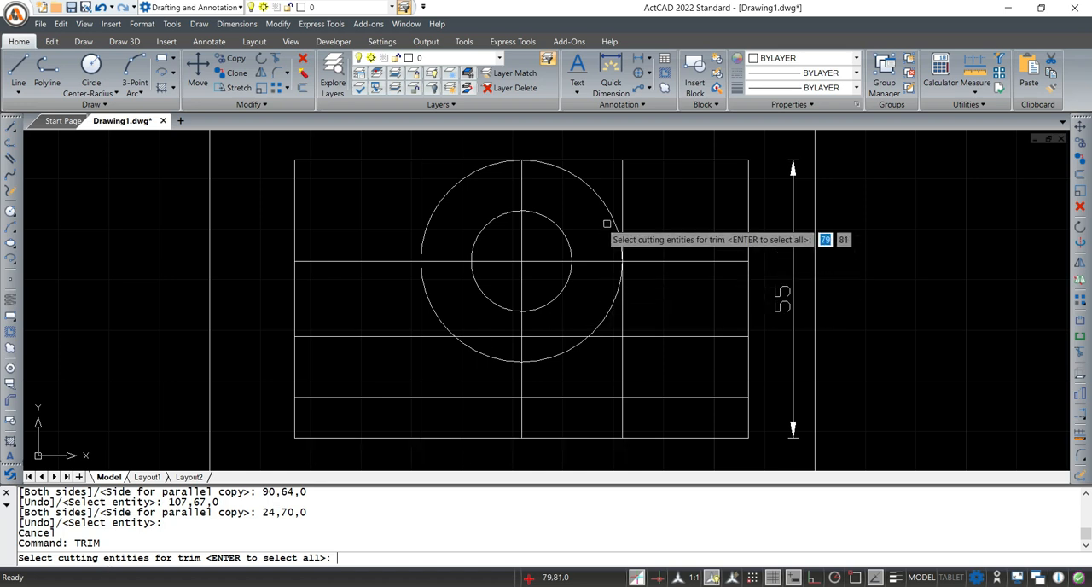
click(619, 177)
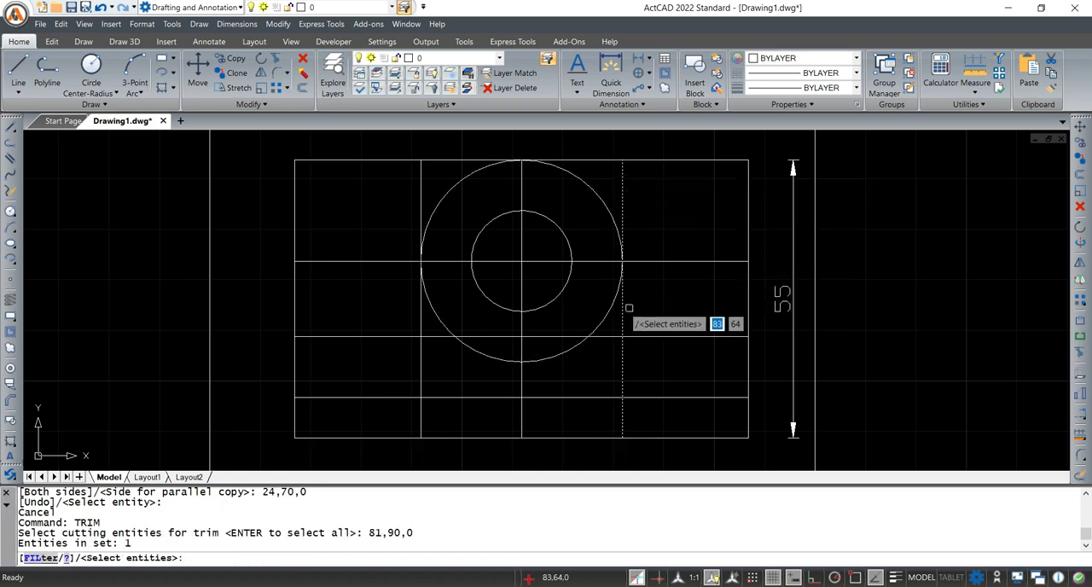
click(419, 168)
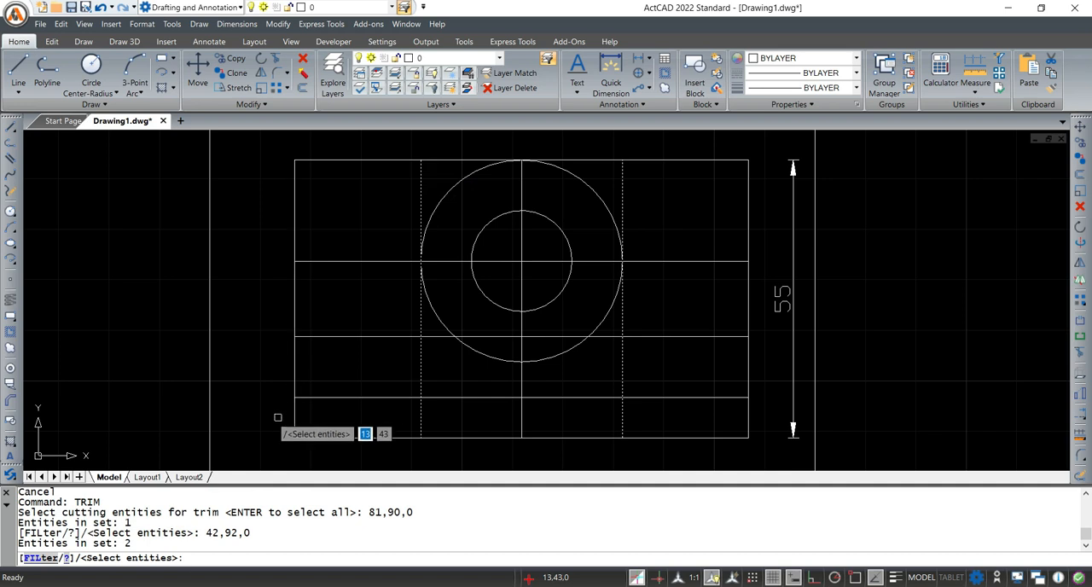
click(363, 335)
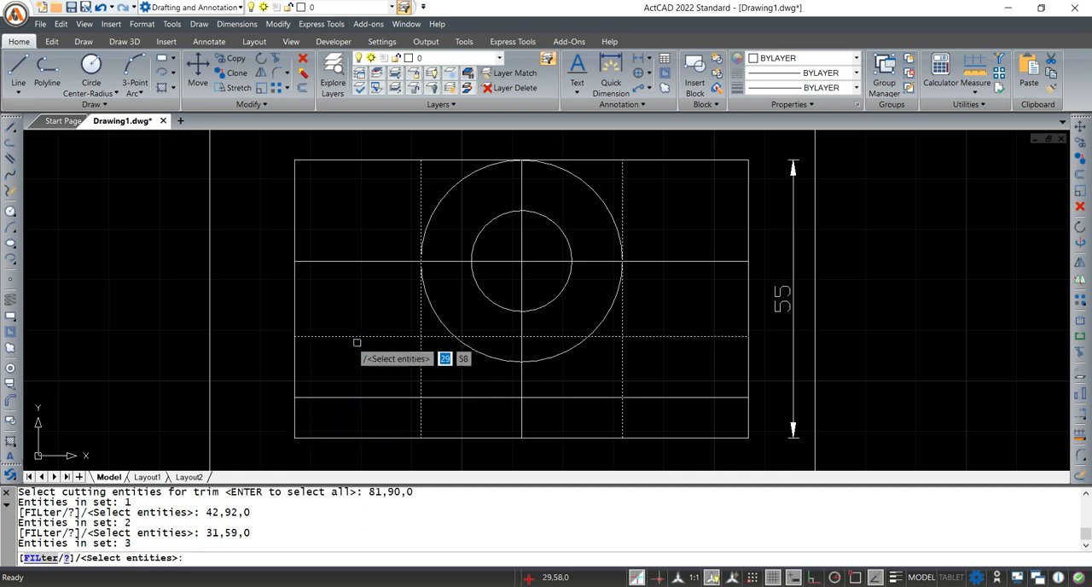
click(459, 397)
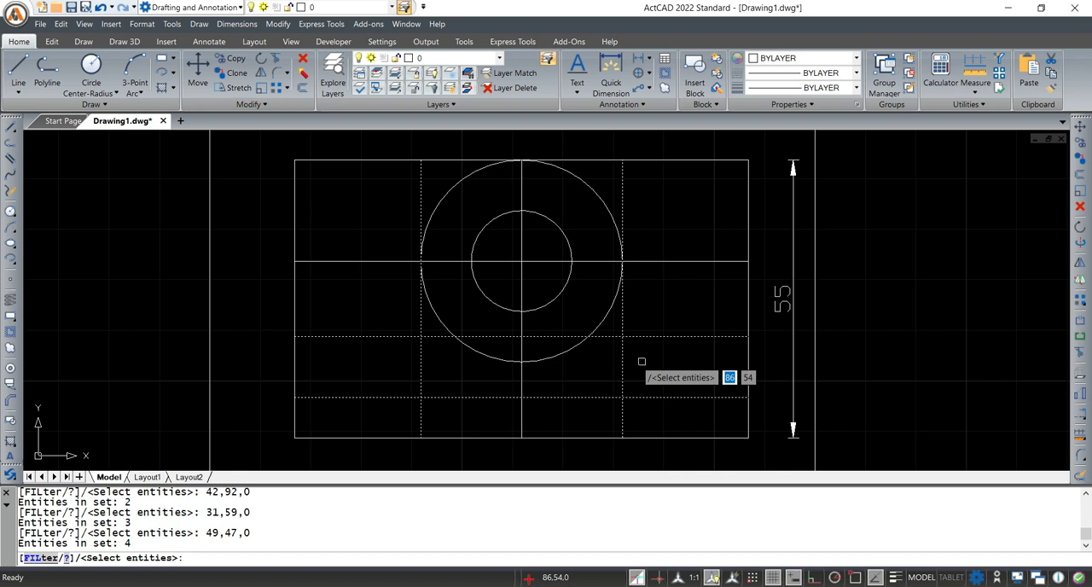
key(Return)
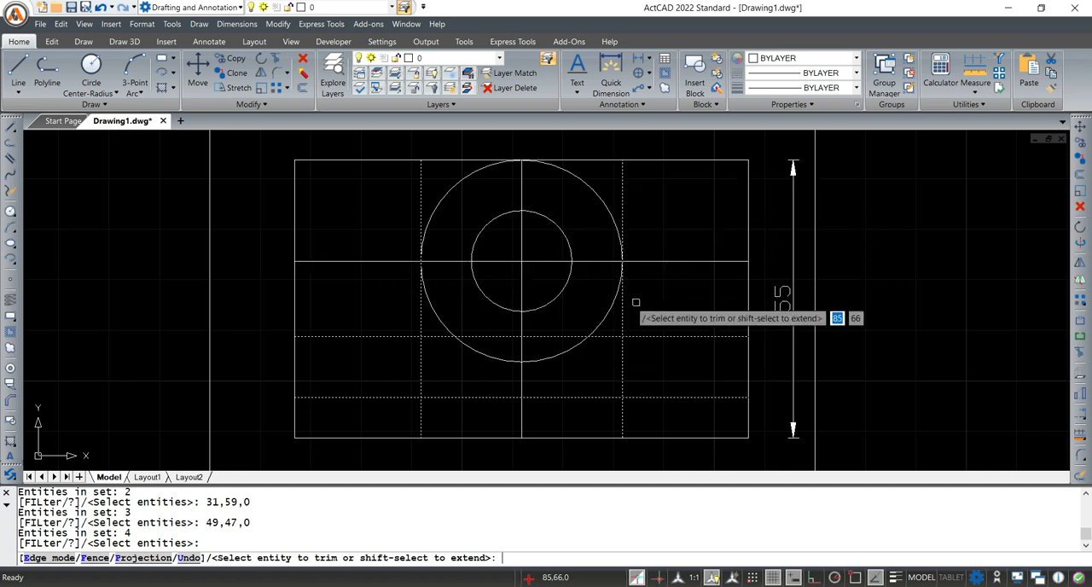
click(669, 263)
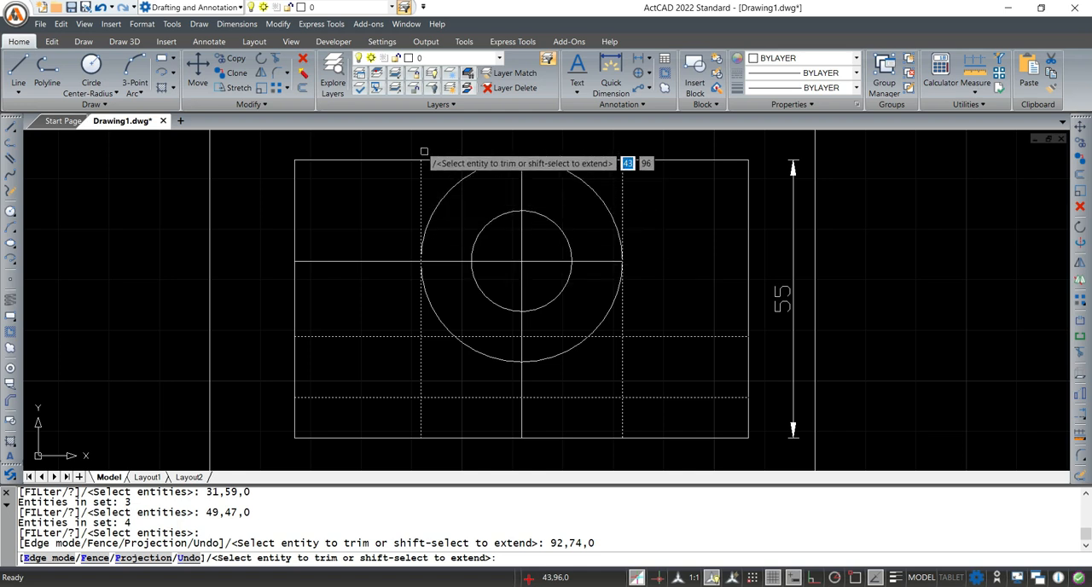
click(358, 261)
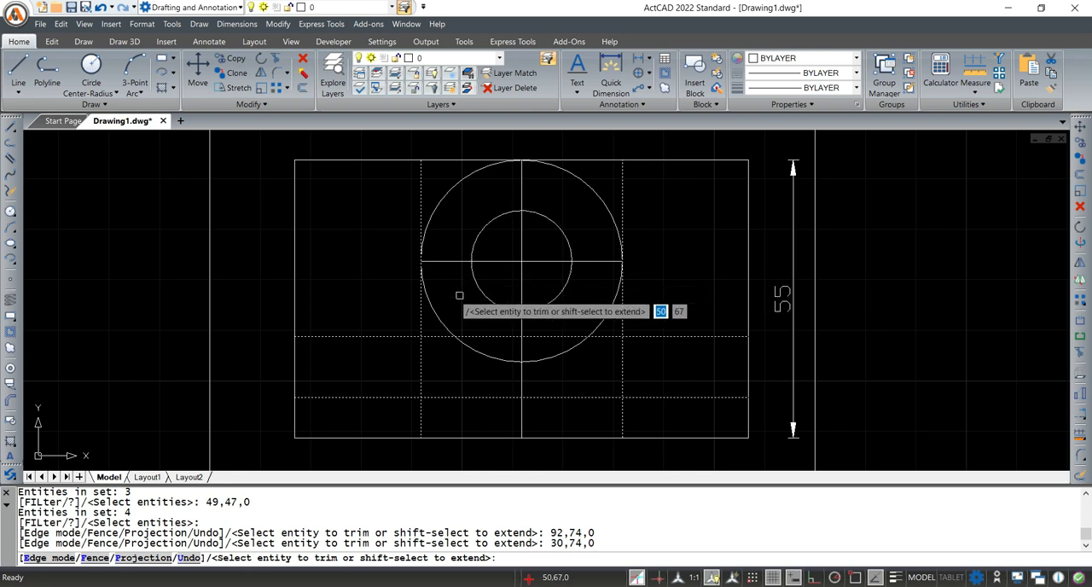
Check Fig. 26-13 in Adobe Acrobat, return to ActCAD and undo the trimming of the horizontal centre line
mouse_move(653, 585)
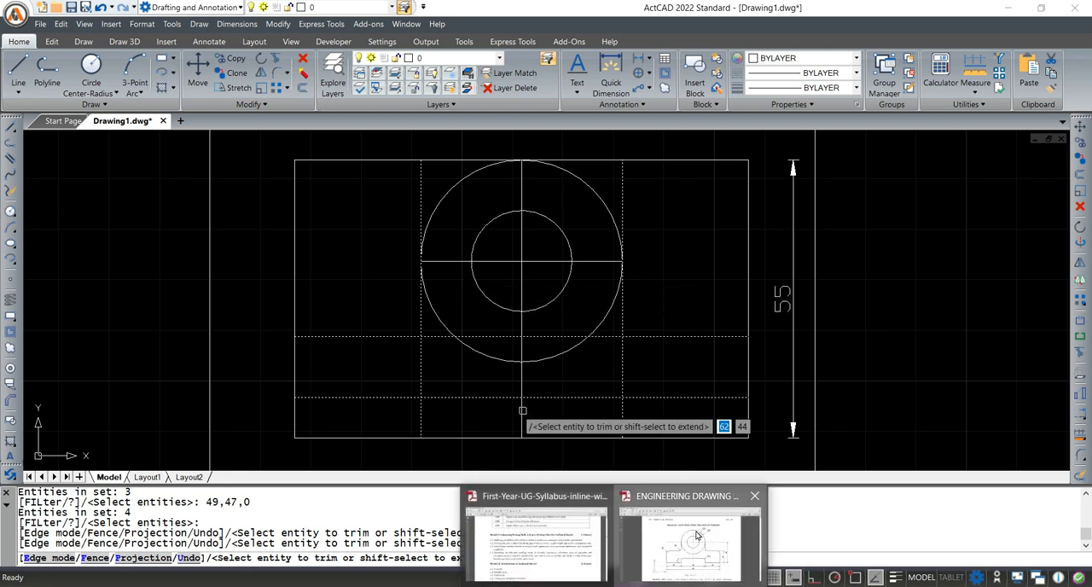
click(727, 534)
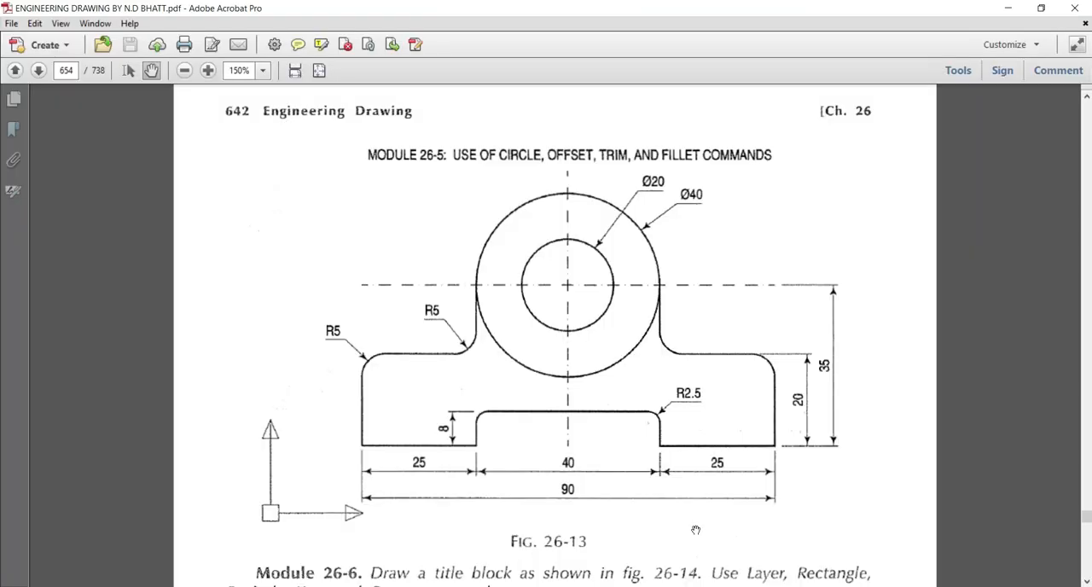
click(1004, 8)
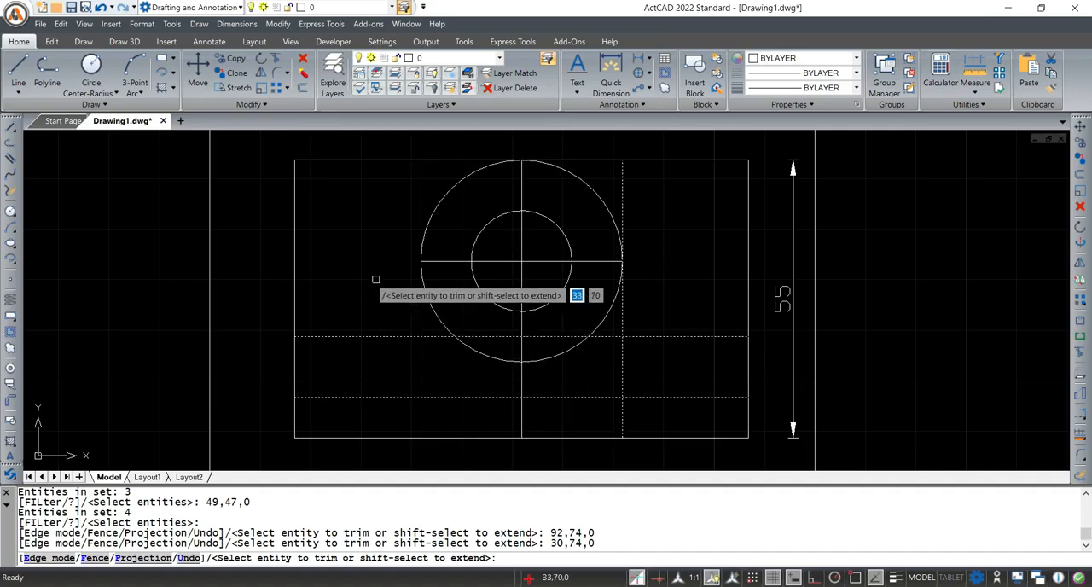
key(Escape)
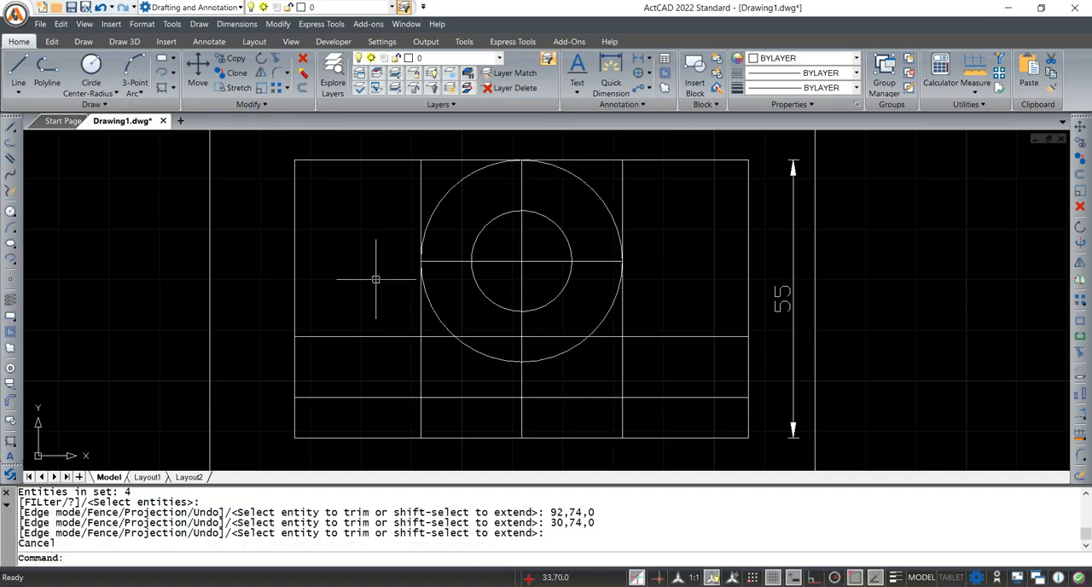
key(ctrl+z)
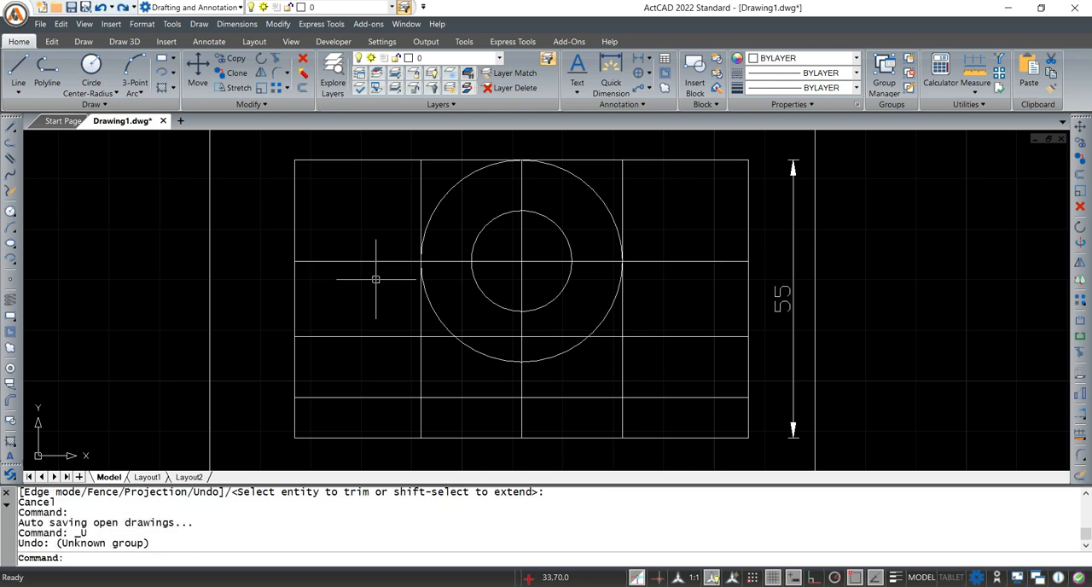
Trim both vertical offset lines between the two lower horizontal offset lines, using those horizontals as cutting edges, and end Trim
click(128, 557)
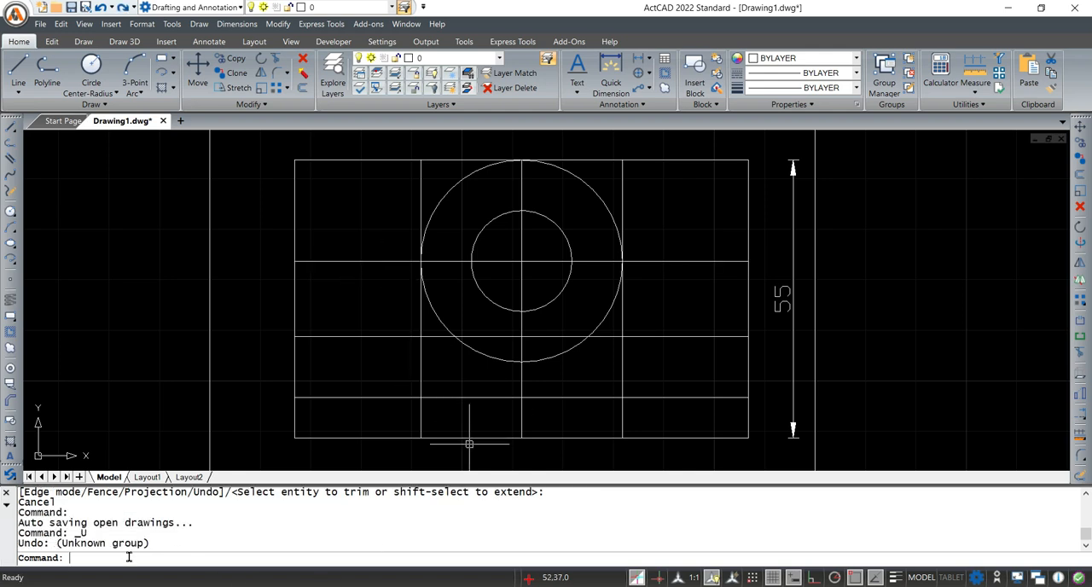
text(TRIM)
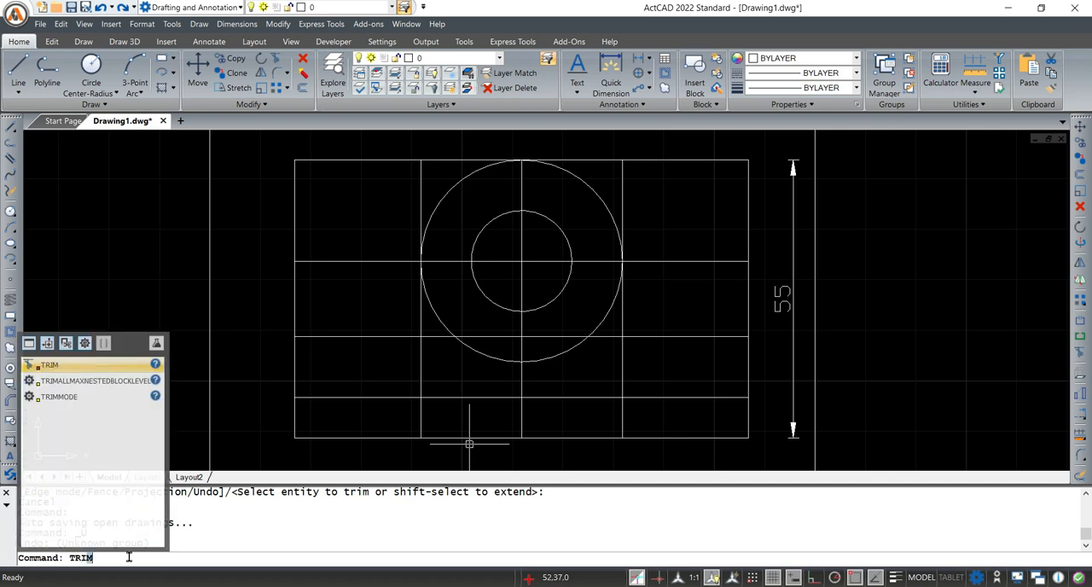
key(Return)
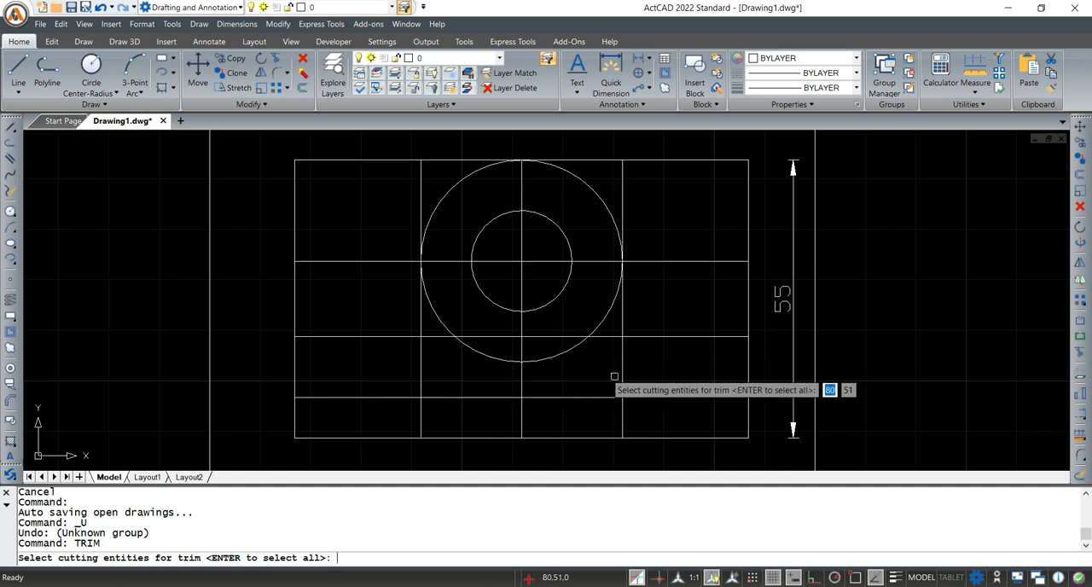
click(367, 335)
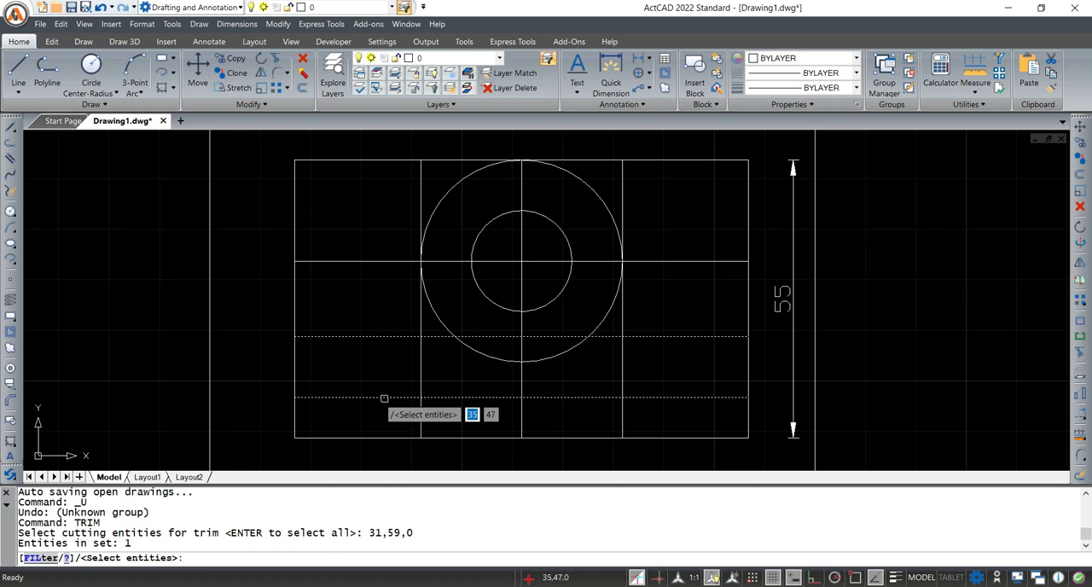
click(384, 398)
key(Return)
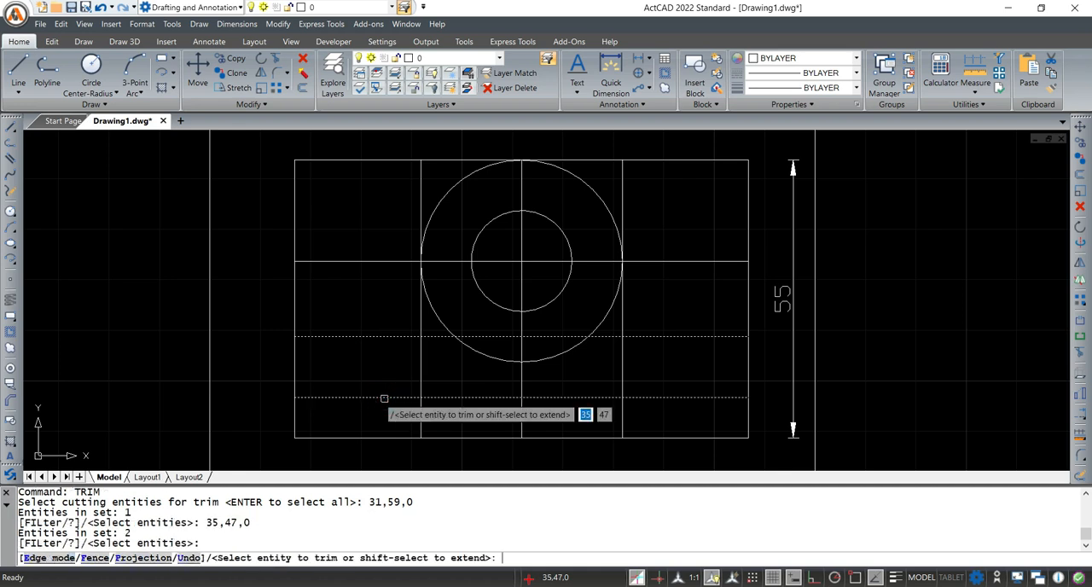
click(420, 364)
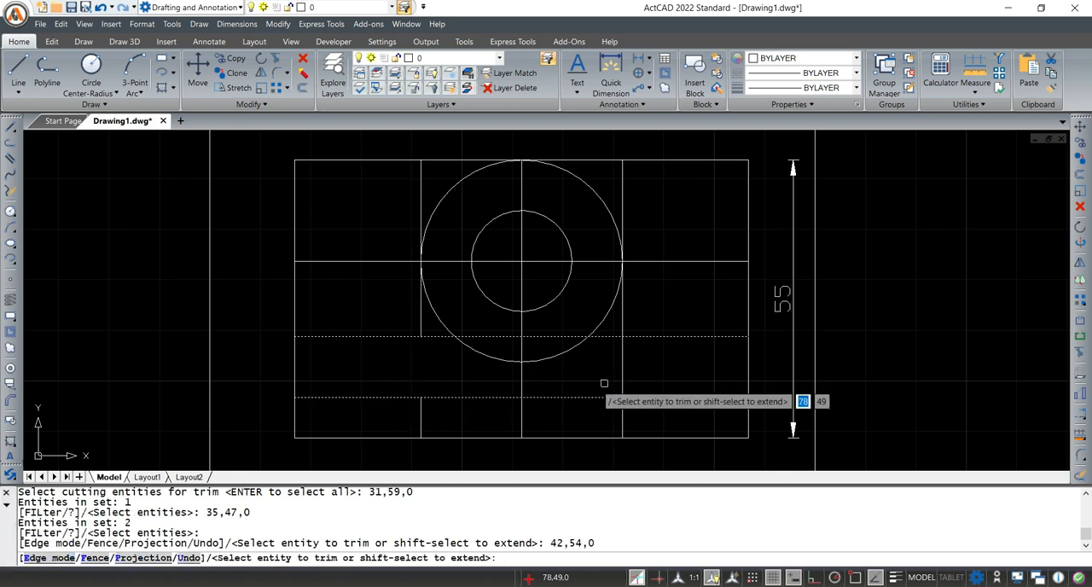
click(621, 363)
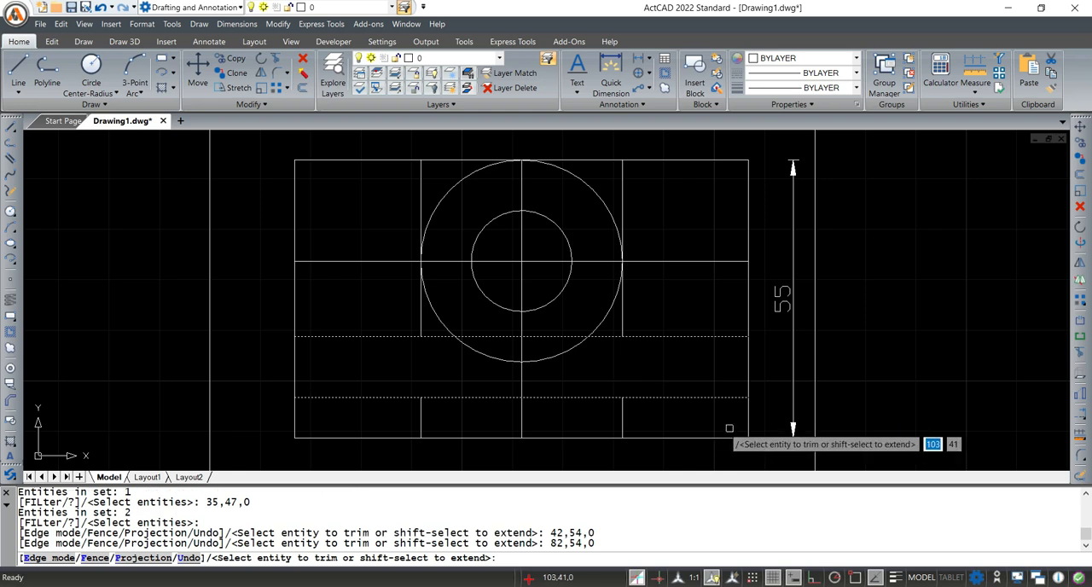
key(Escape)
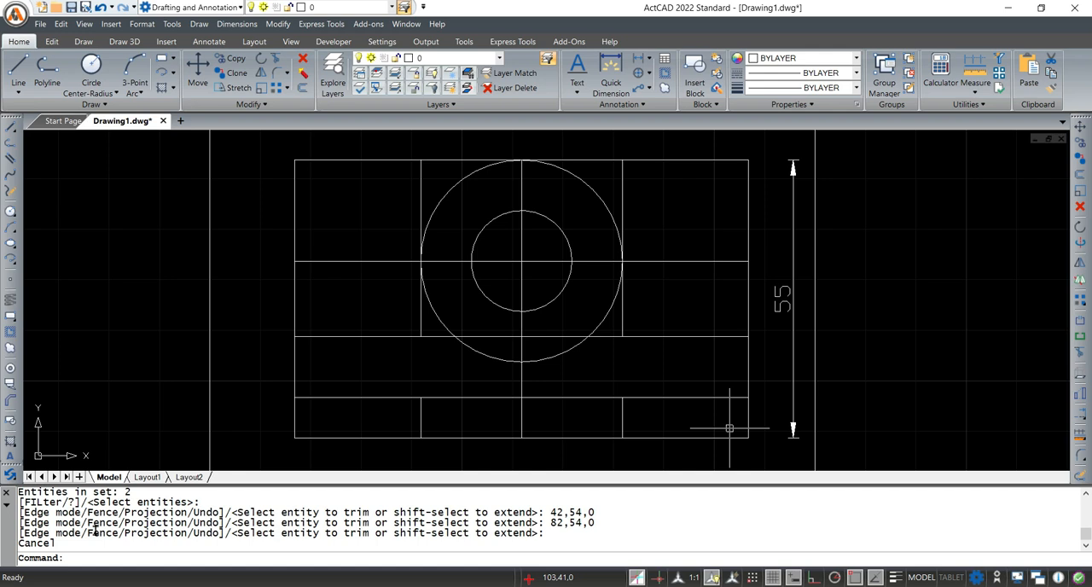
With all entities as cutting edges, trim both vertical offset lines above the horizontal centre line and the right half of the rectangle's top edge
click(86, 558)
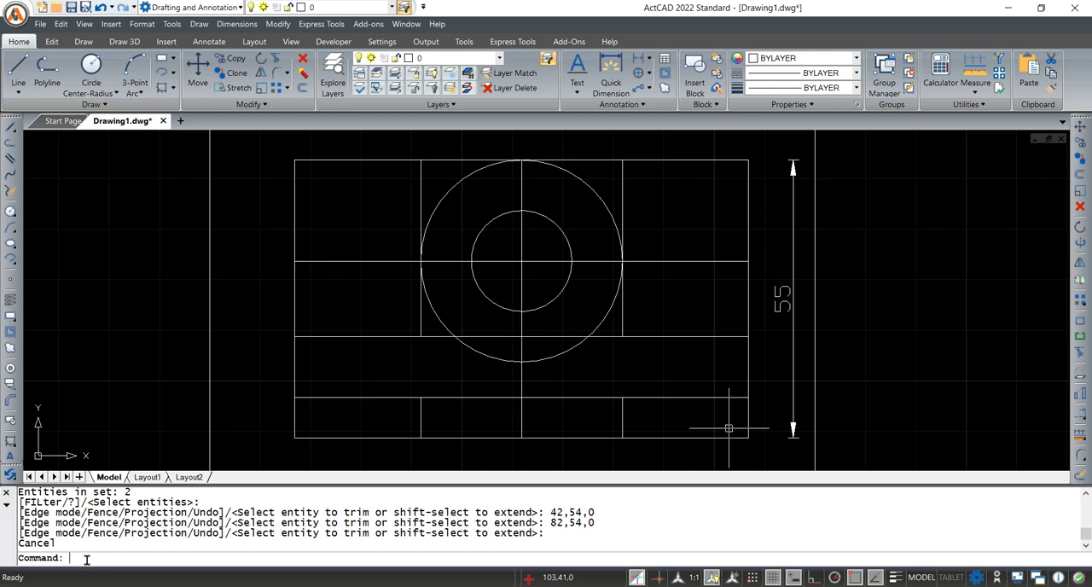
text(TRIM)
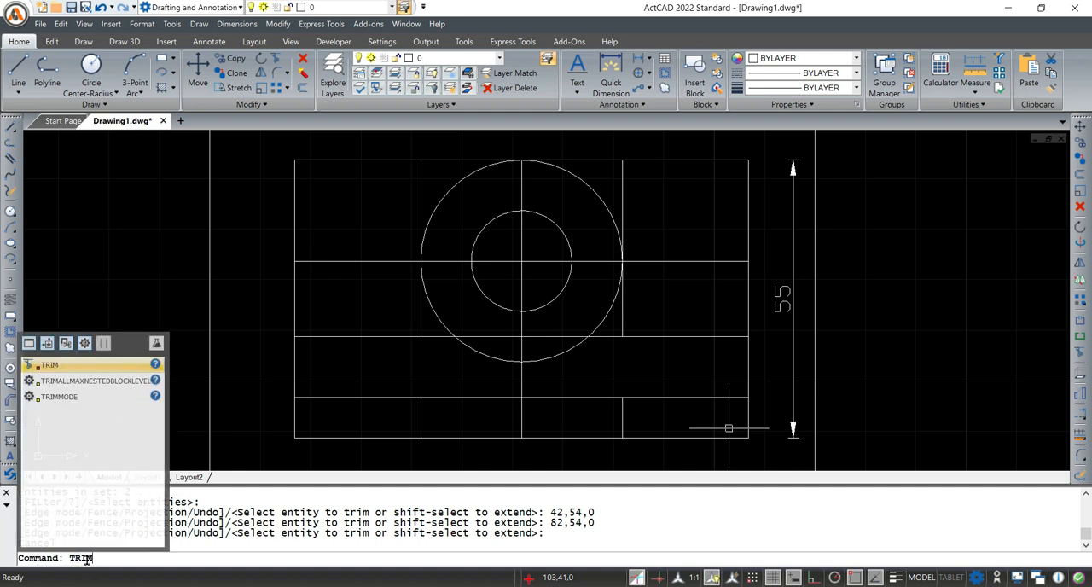
key(Return)
text(A)
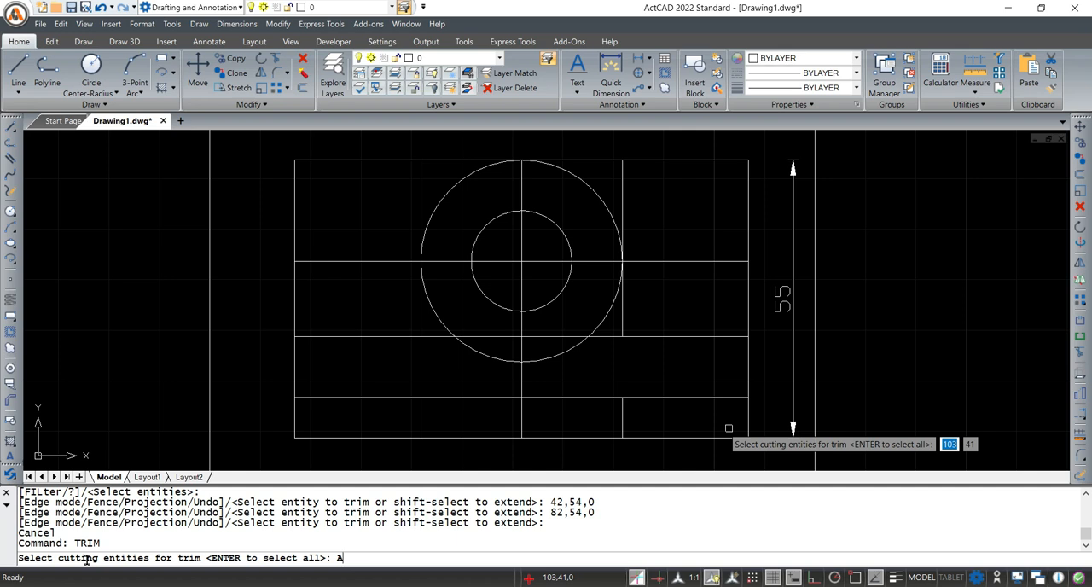
key(BackSpace)
key(Return)
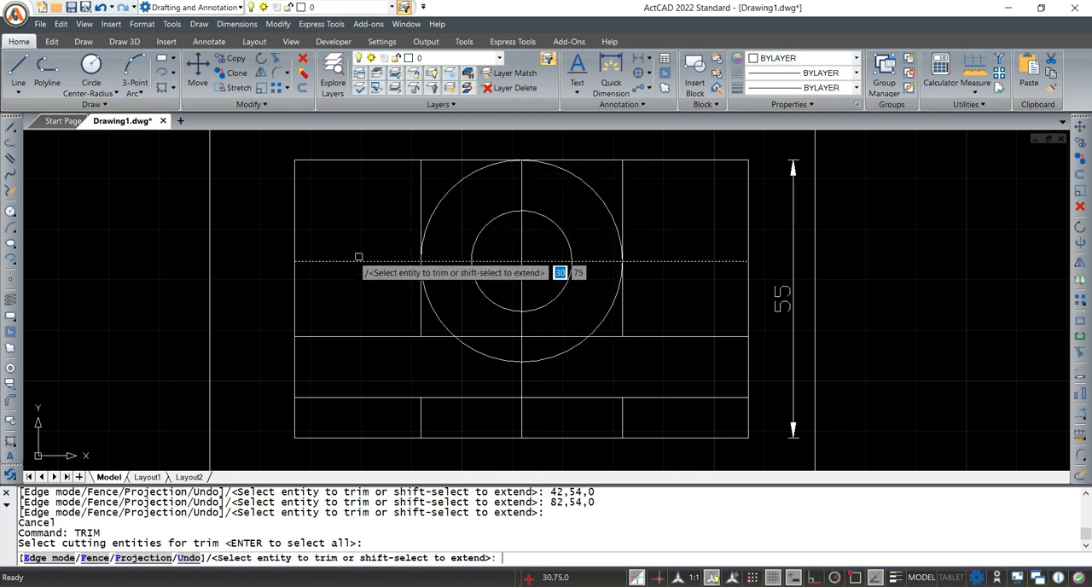
click(417, 176)
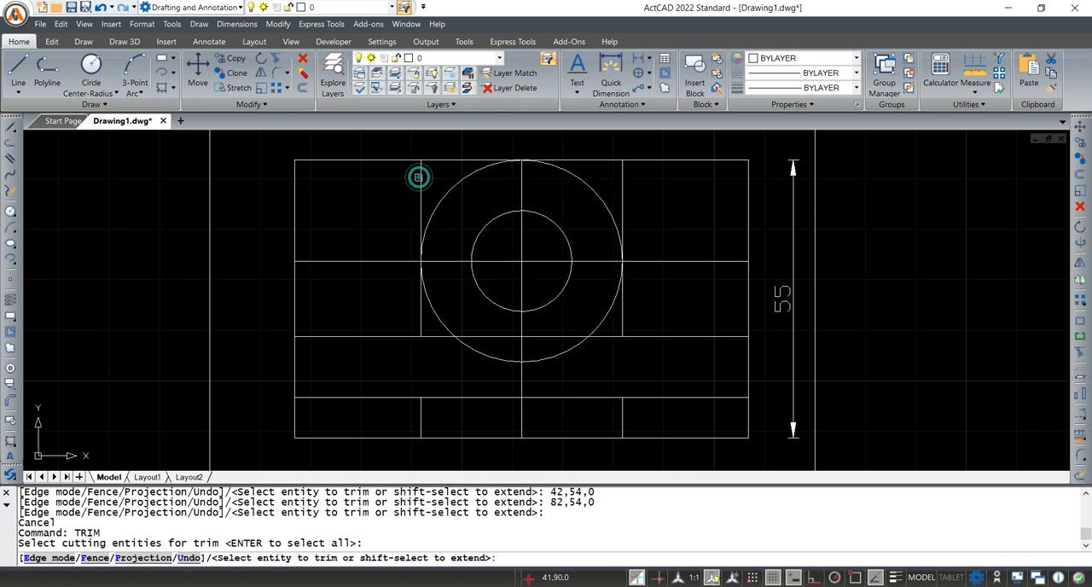
click(622, 178)
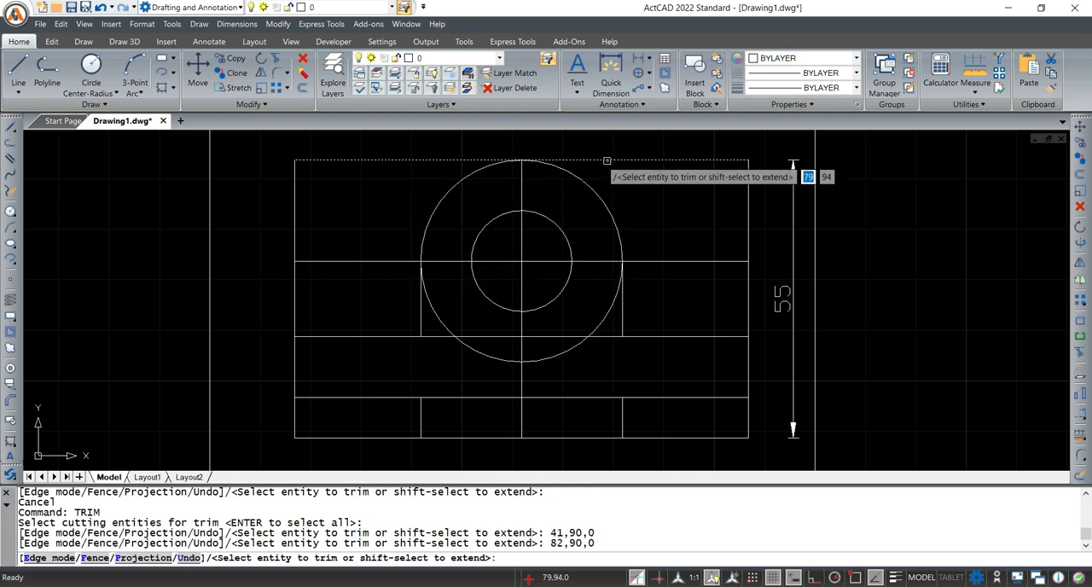
click(609, 160)
click(449, 162)
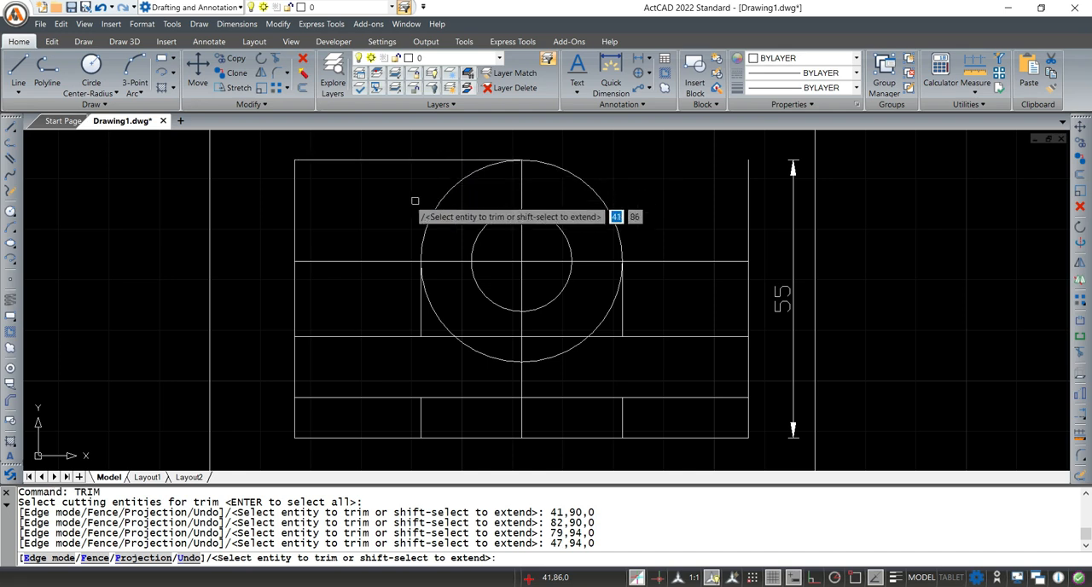
Trim the rectangle's left and right edges above the upper horizontal offset line
click(295, 175)
click(748, 189)
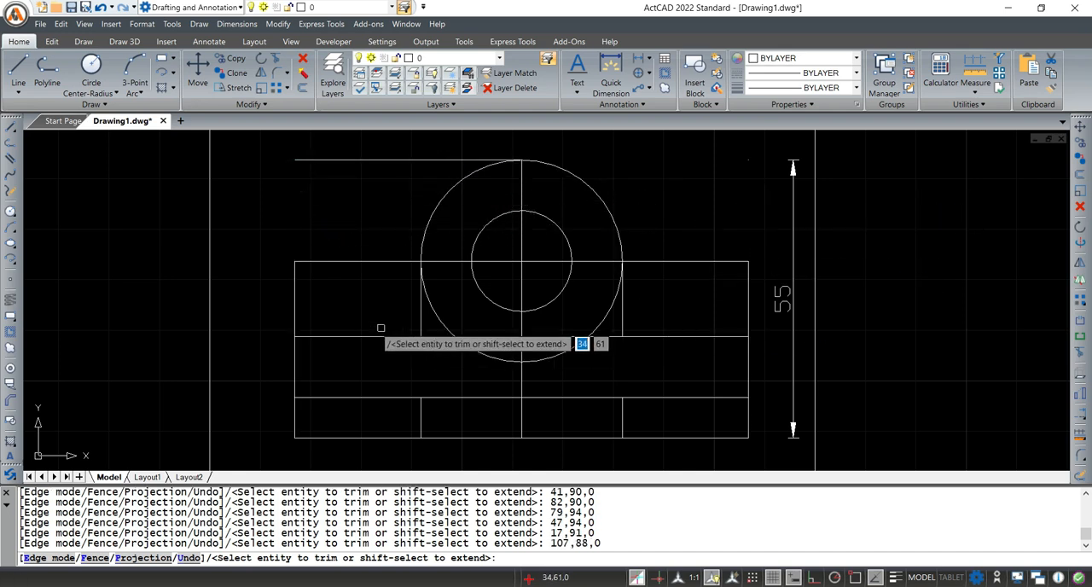
click(295, 290)
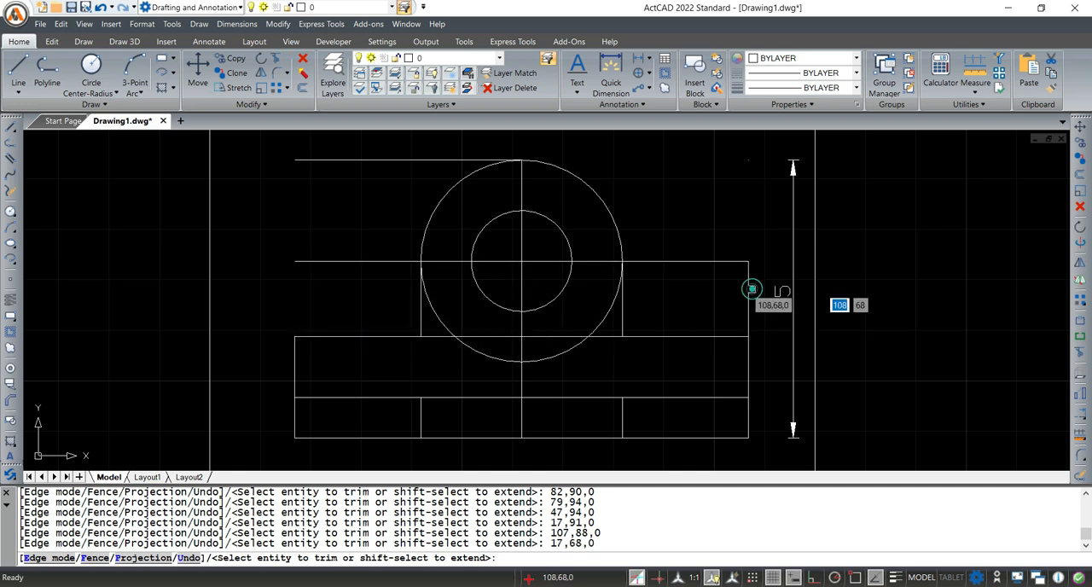
click(751, 291)
click(719, 309)
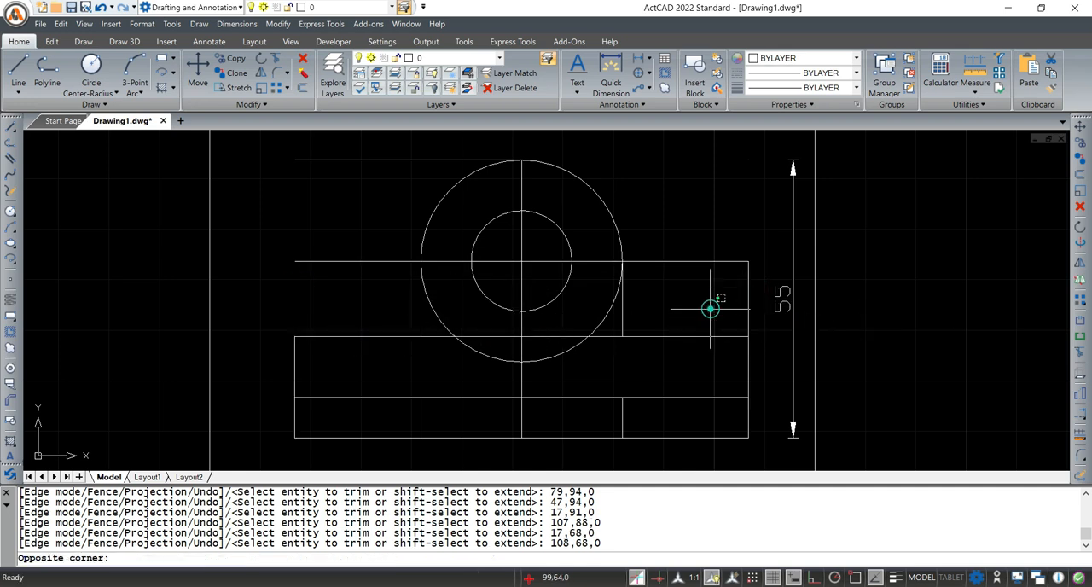
Trim the outer ends of the lower horizontal offset line and the bottom edge between the vertical offset lines to form the base notch
click(370, 396)
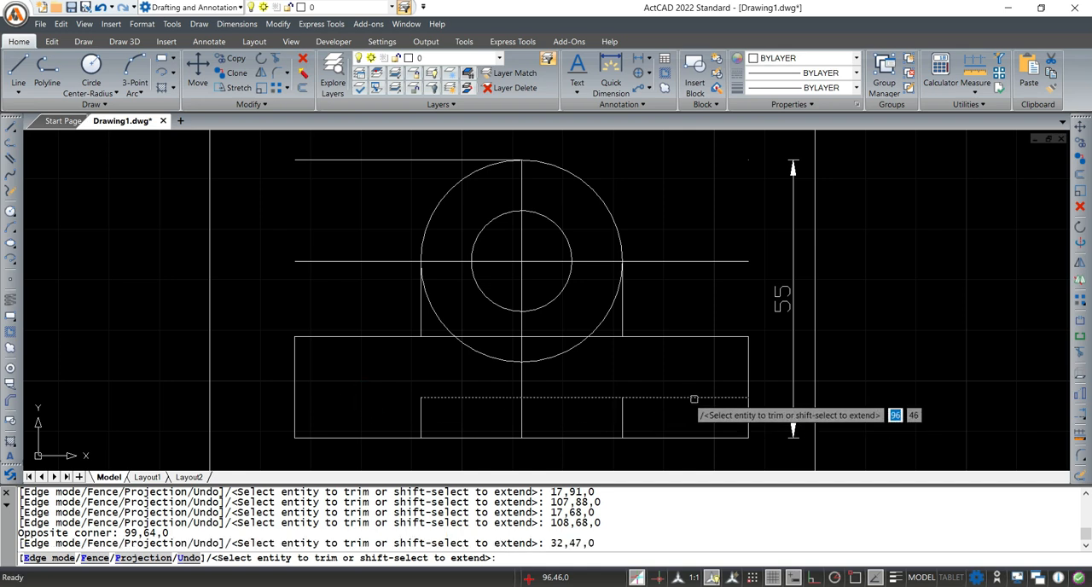
click(690, 397)
click(477, 438)
click(560, 437)
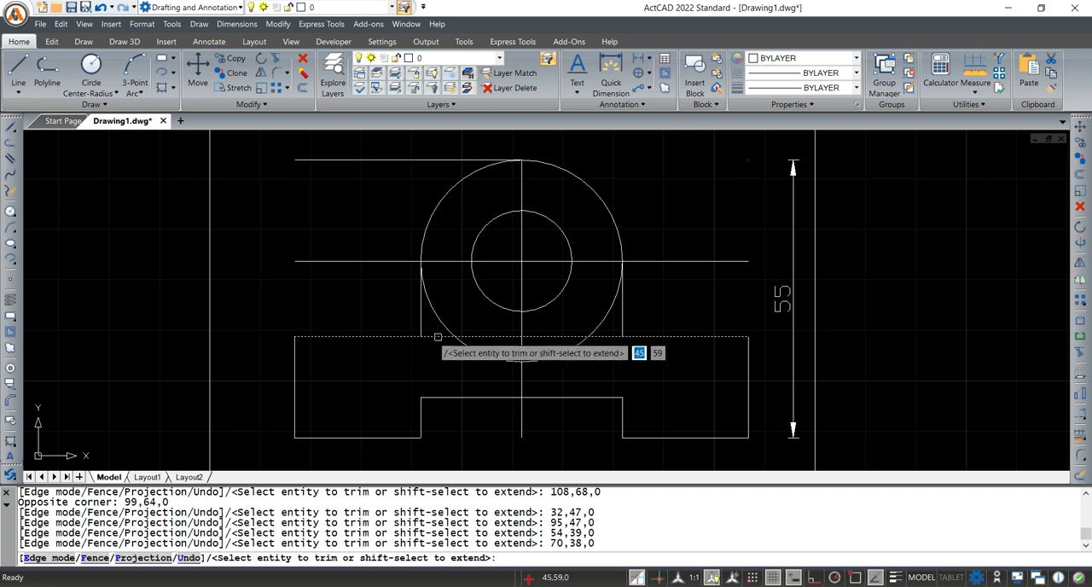
Check Fig. 26-13 in Adobe Acrobat, return to ActCAD and trim the upper horizontal offset line between the vertical lines and the large circle
click(731, 527)
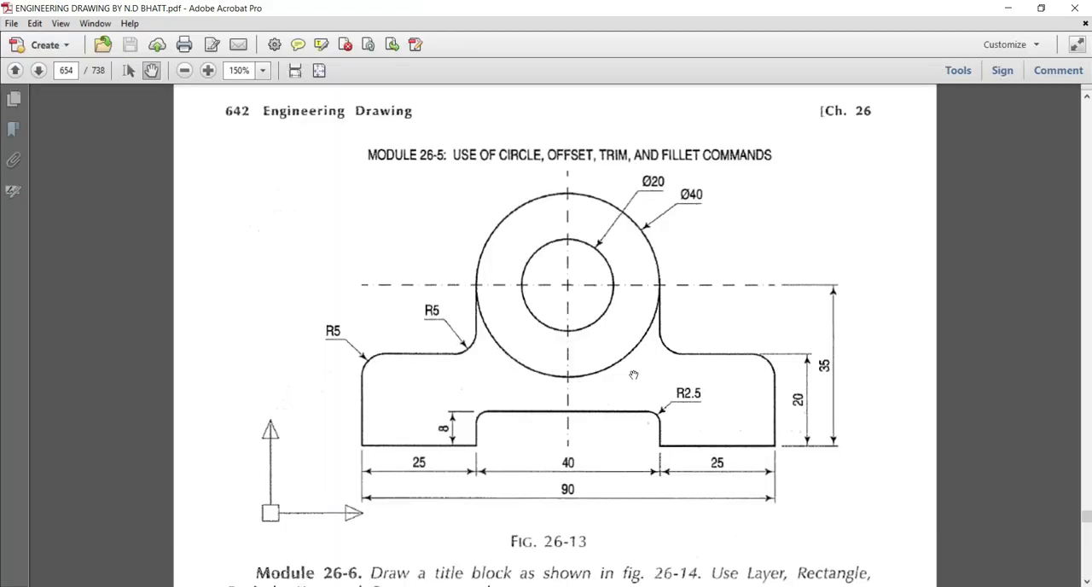
click(1006, 10)
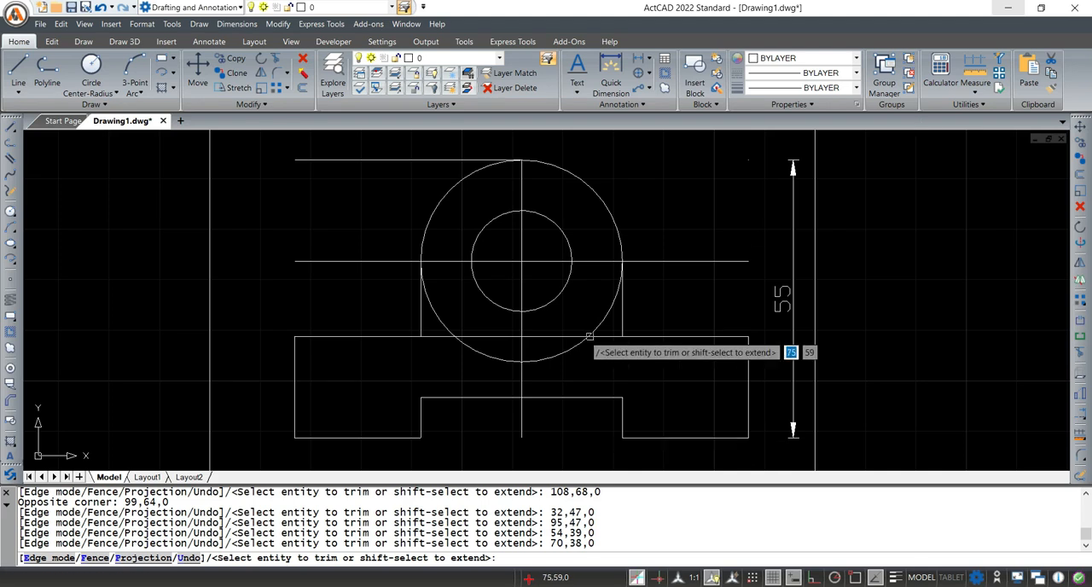
click(436, 335)
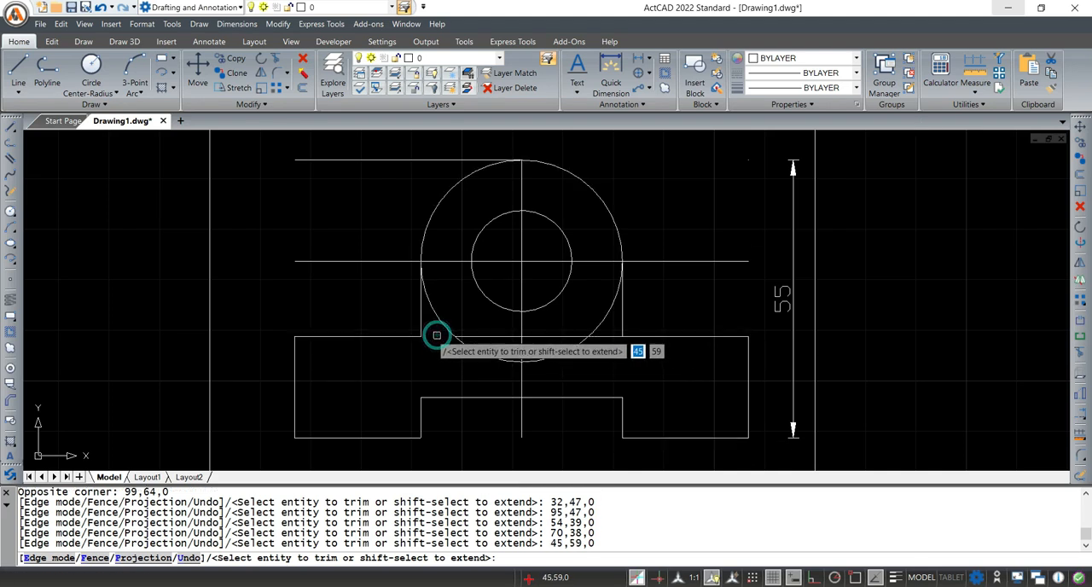
click(610, 336)
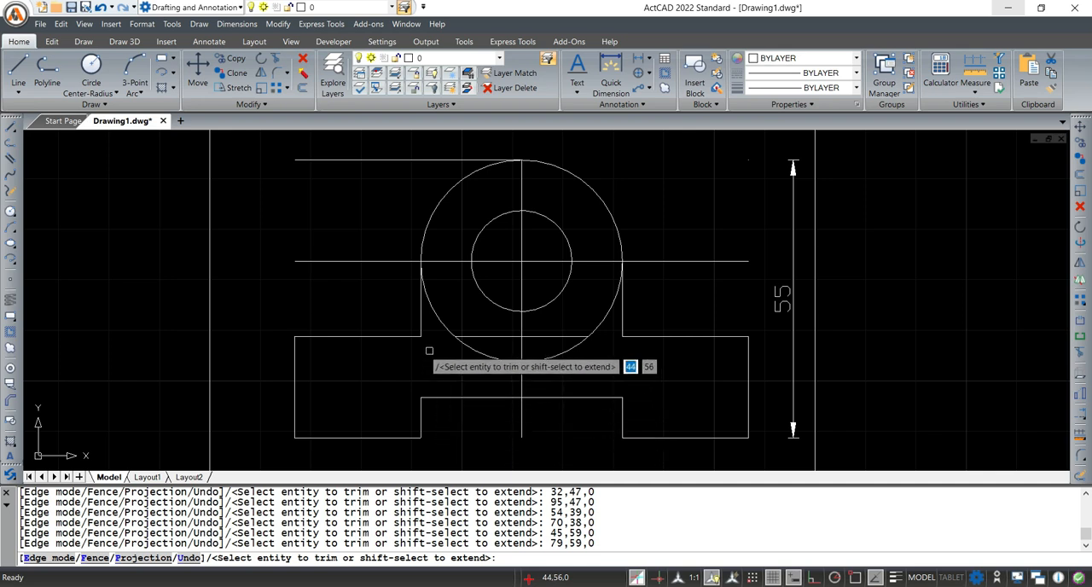
key(Escape)
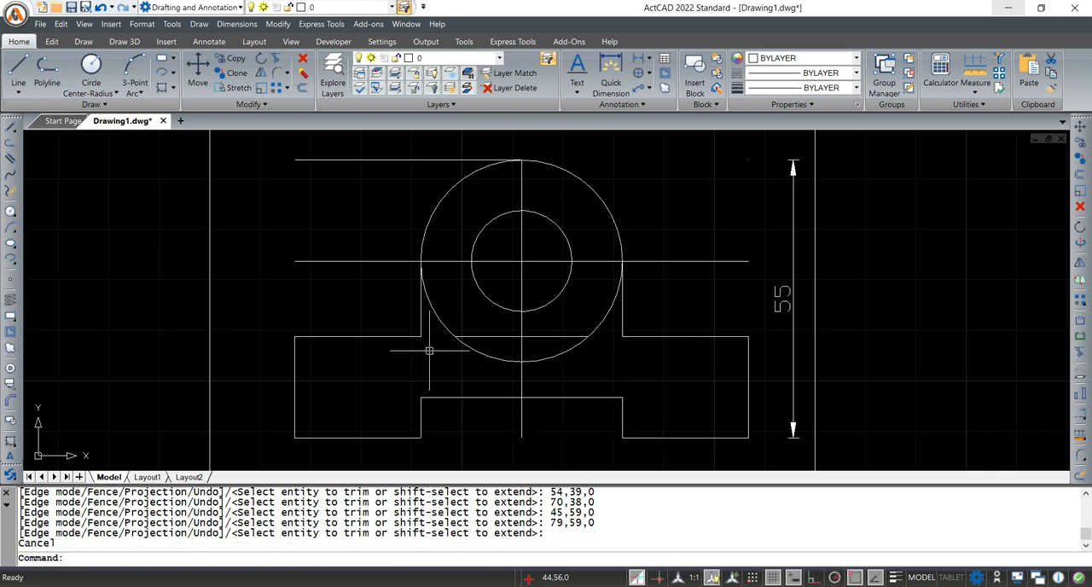
Erase the leftover horizontal segment inside the large circle and the remaining left half of the rectangle's top edge
click(496, 336)
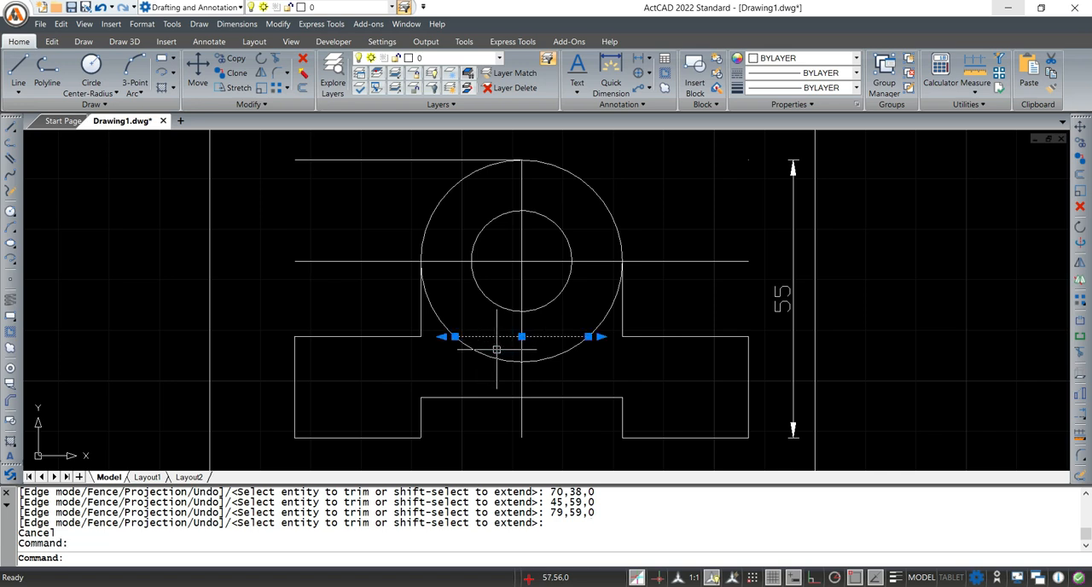
text(e)
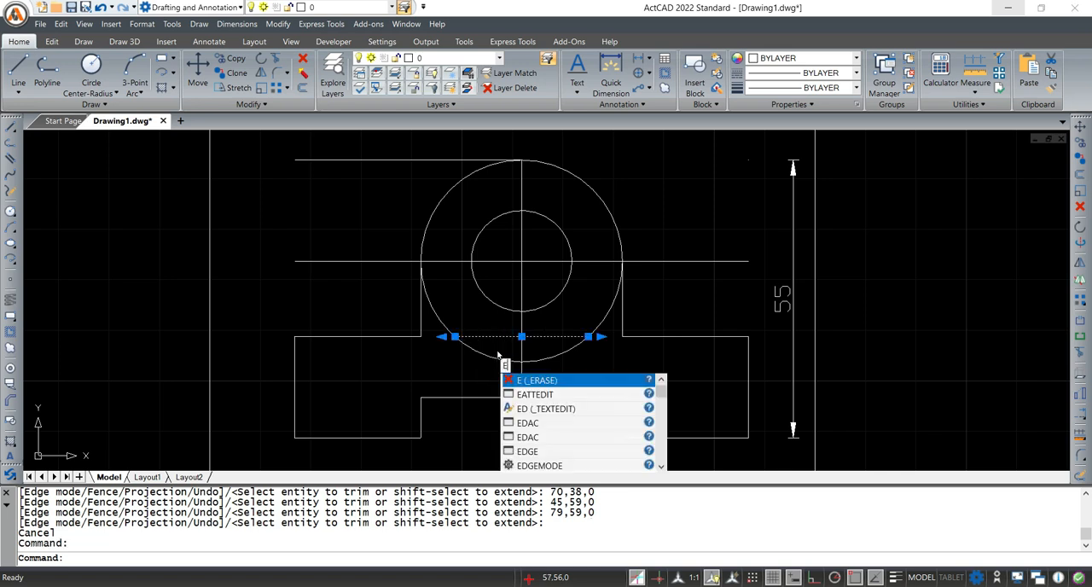
key(Return)
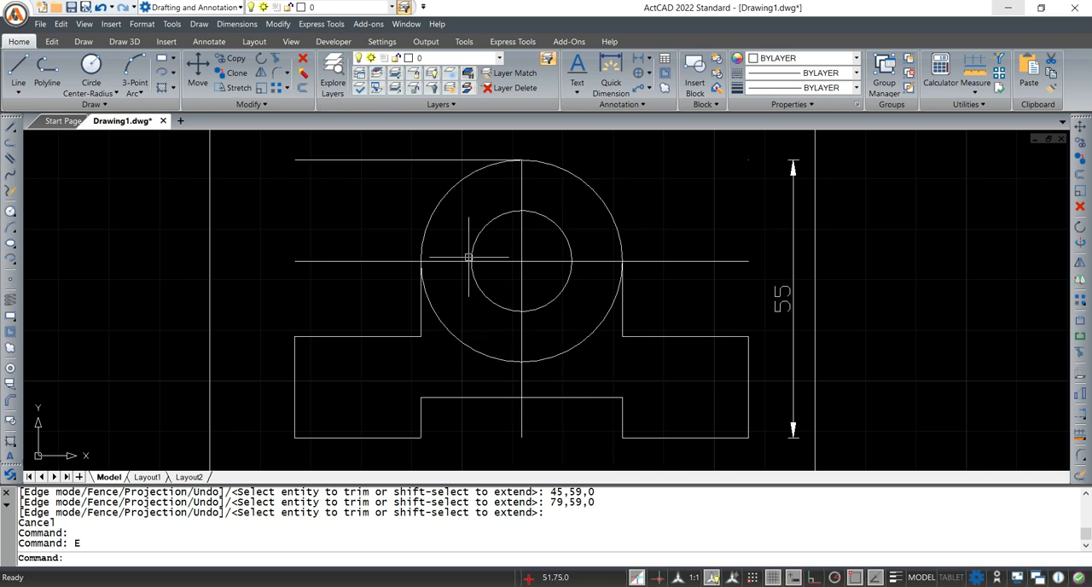
click(379, 159)
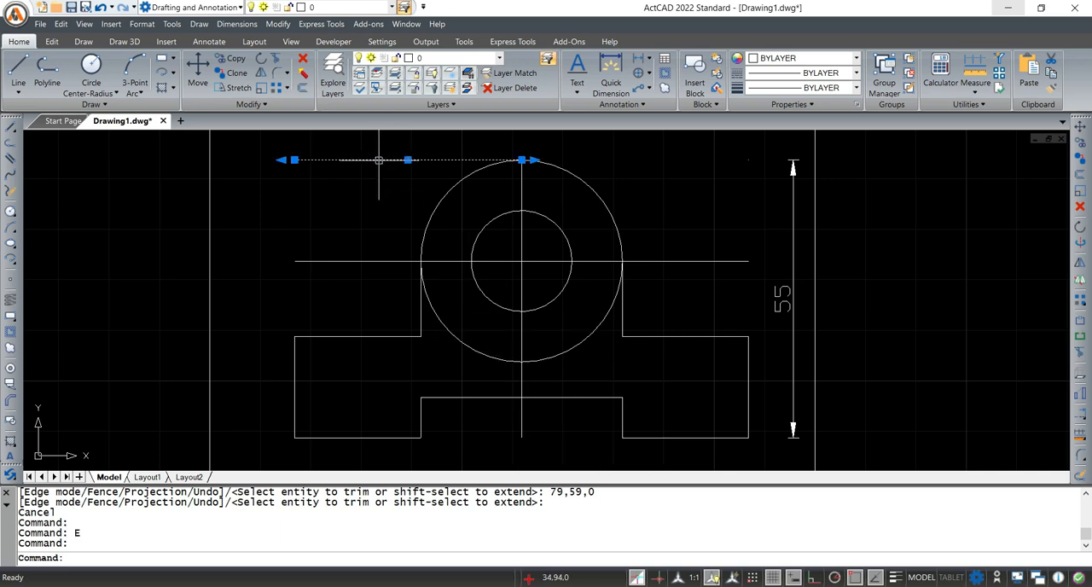
text(e)
key(Return)
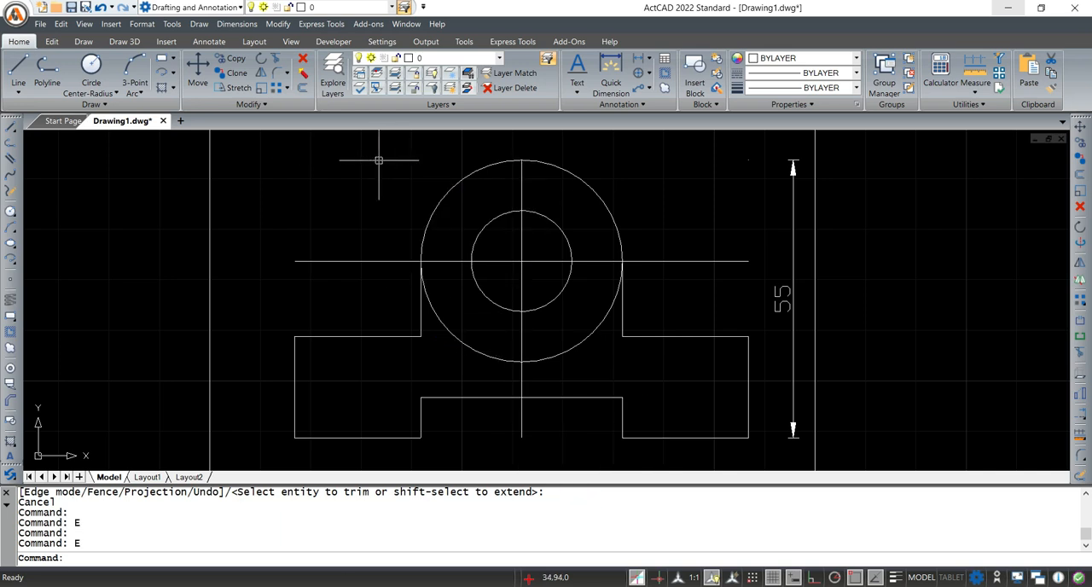
Check Fig. 26-13 in Adobe Acrobat, return to ActCAD and enter FILLET as the command
scroll(356, 224, down, 3)
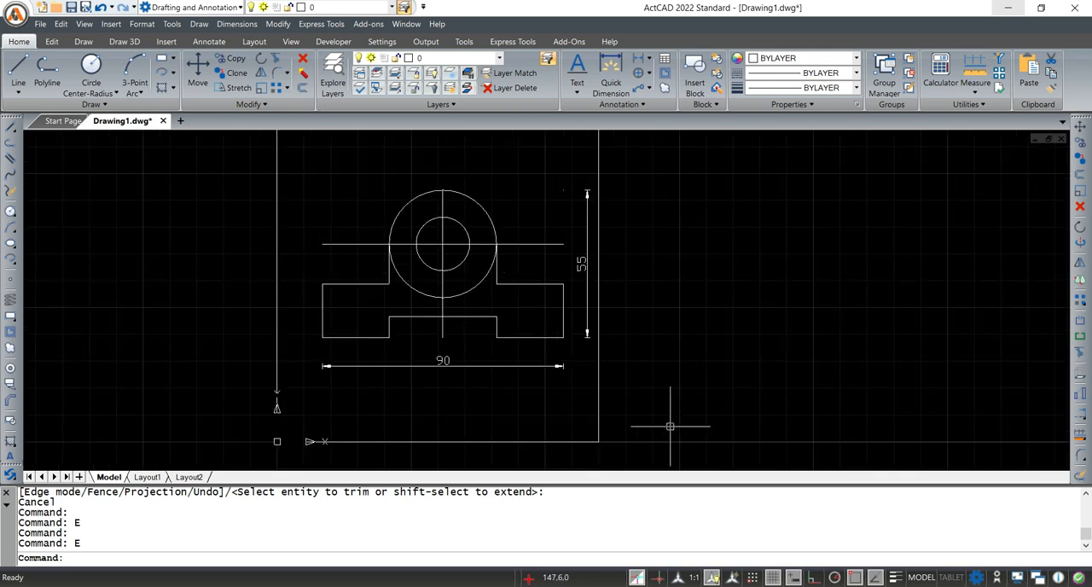
mouse_move(683, 585)
click(695, 541)
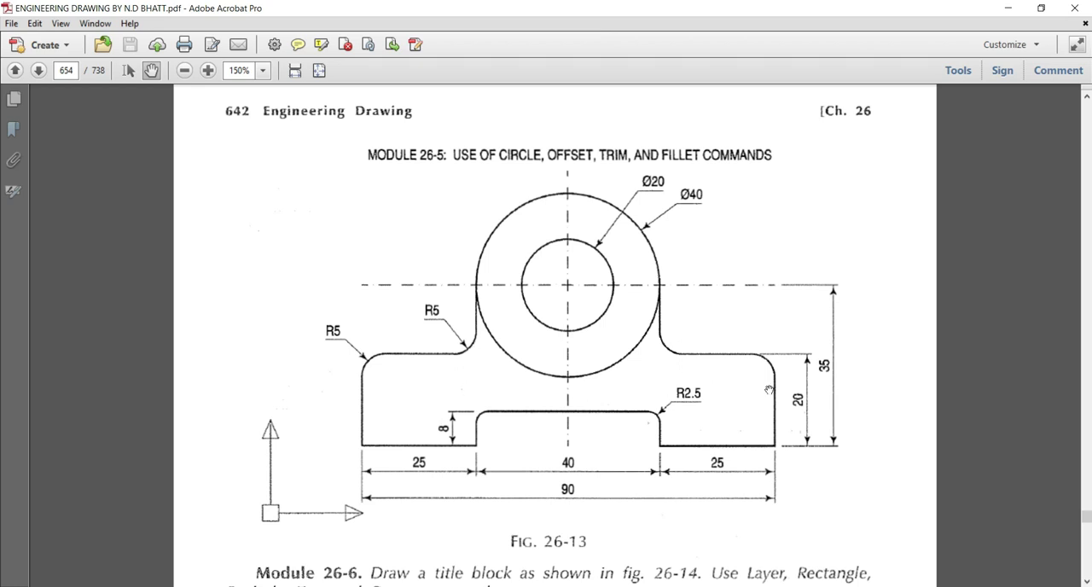
click(1008, 8)
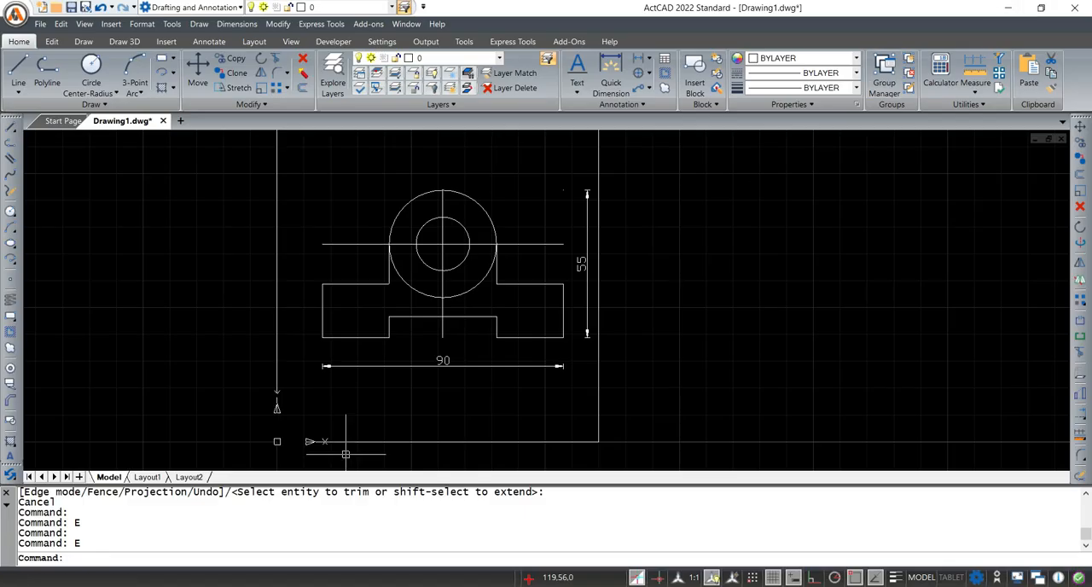
click(89, 559)
text(FI)
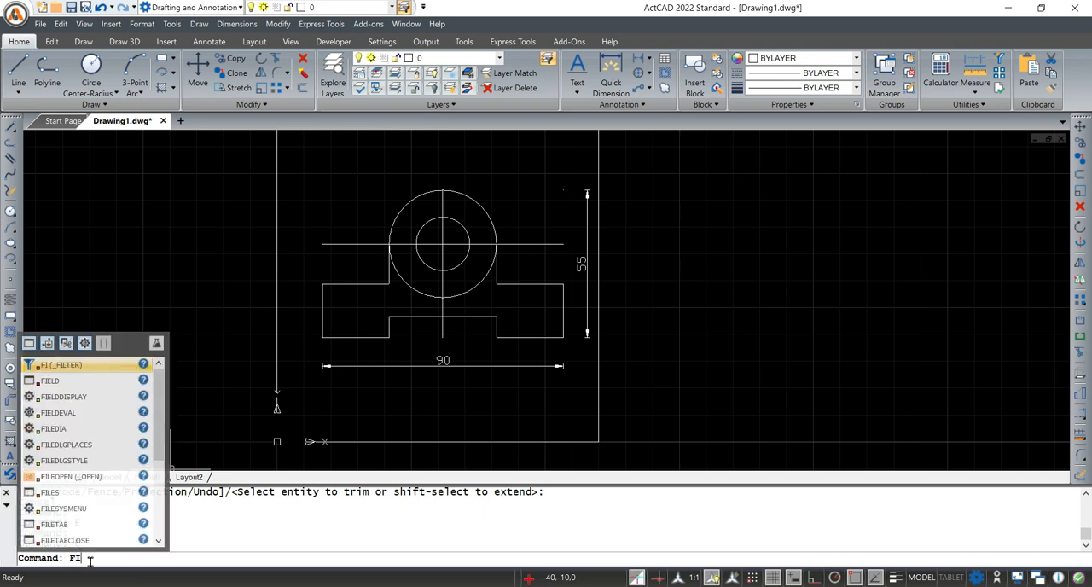
text(L)
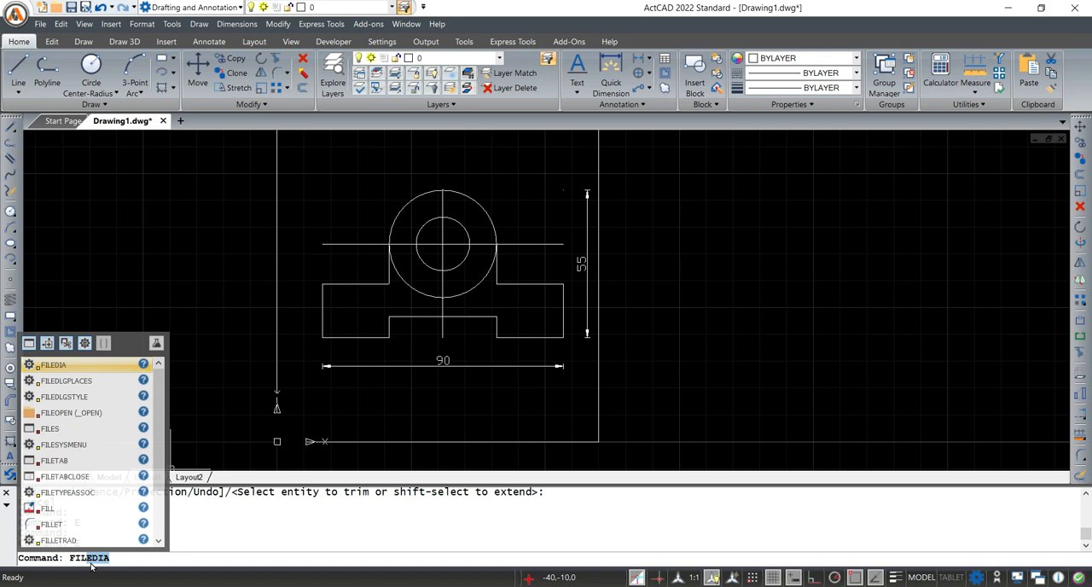
text(L)
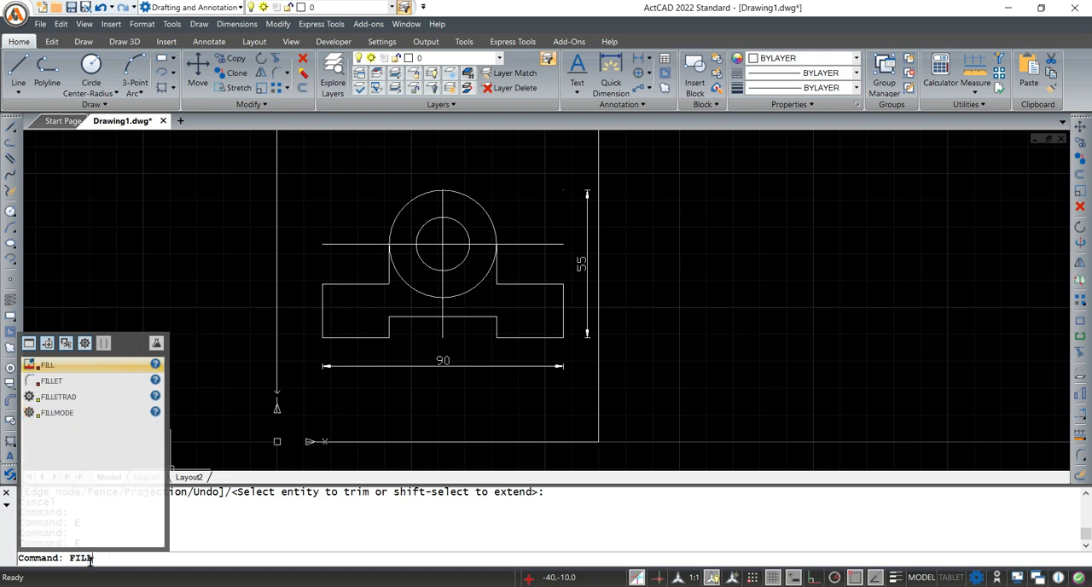
text(ET)
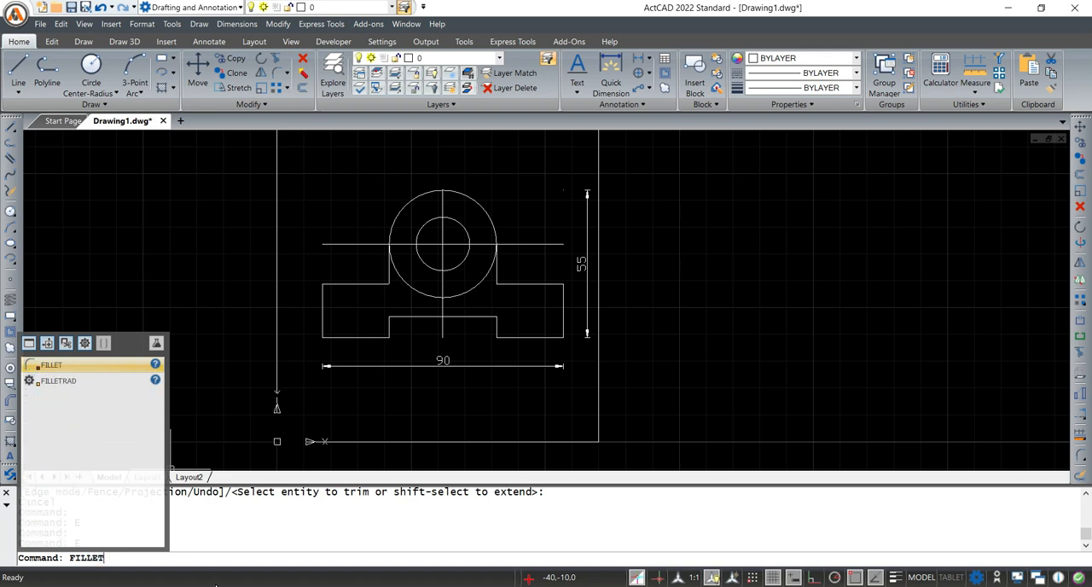
Switch to Notepad, add FILLET to the list of commands below TRIM and return to ActCAD
key(alt+Tab)
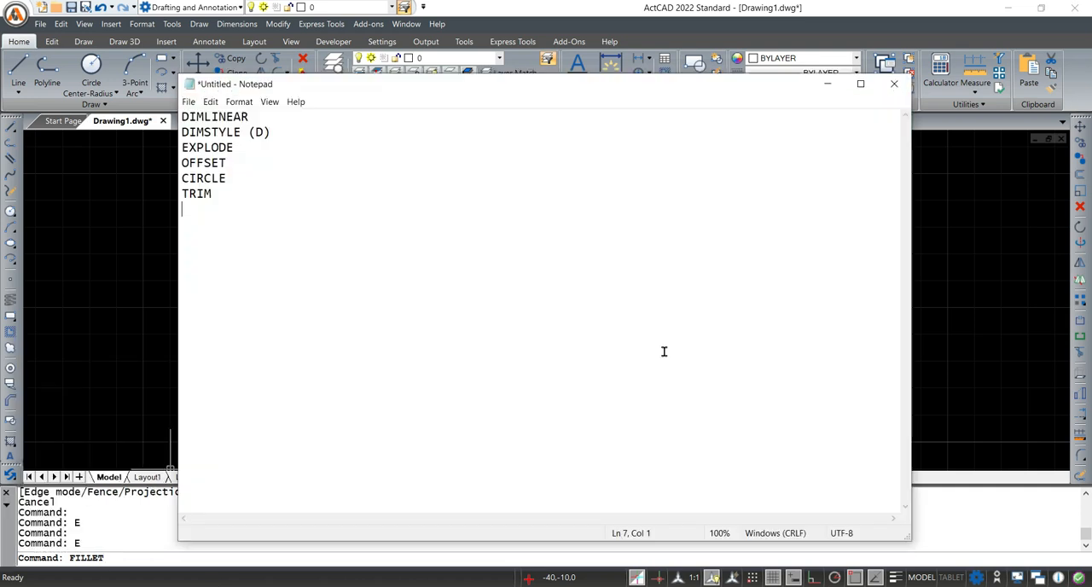
click(247, 195)
text(FILLET)
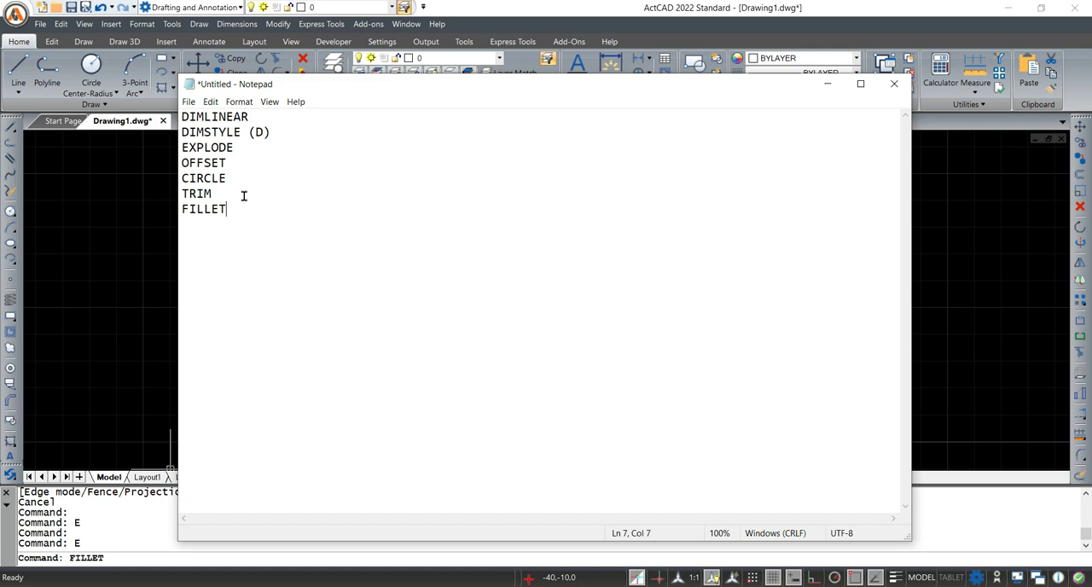
click(826, 84)
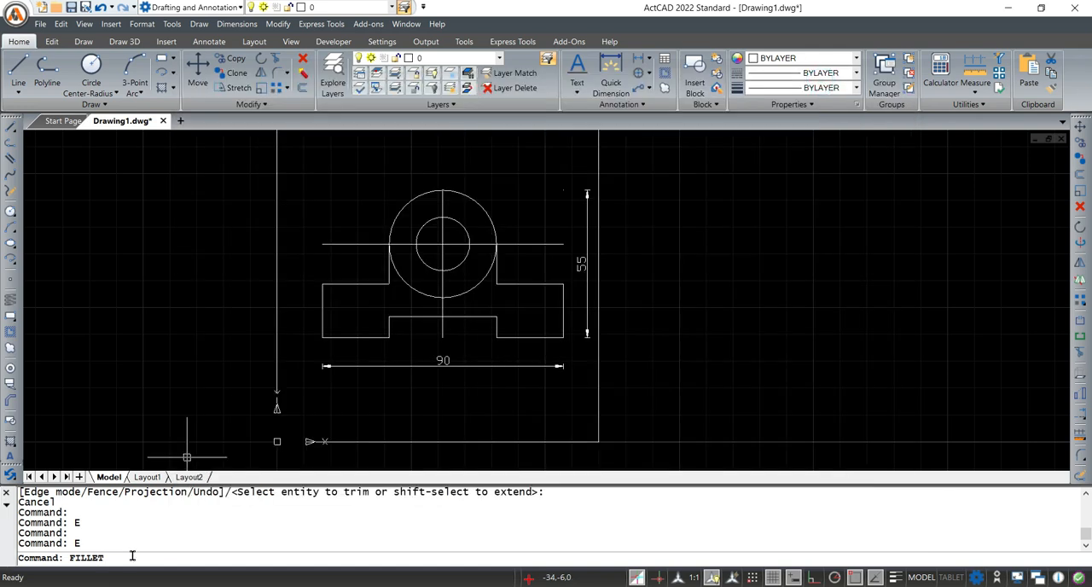
Check the radius in Fig. 26-13 in Adobe Acrobat, then fillet the base's upper left outer corner in ActCAD with radius 5
key(Return)
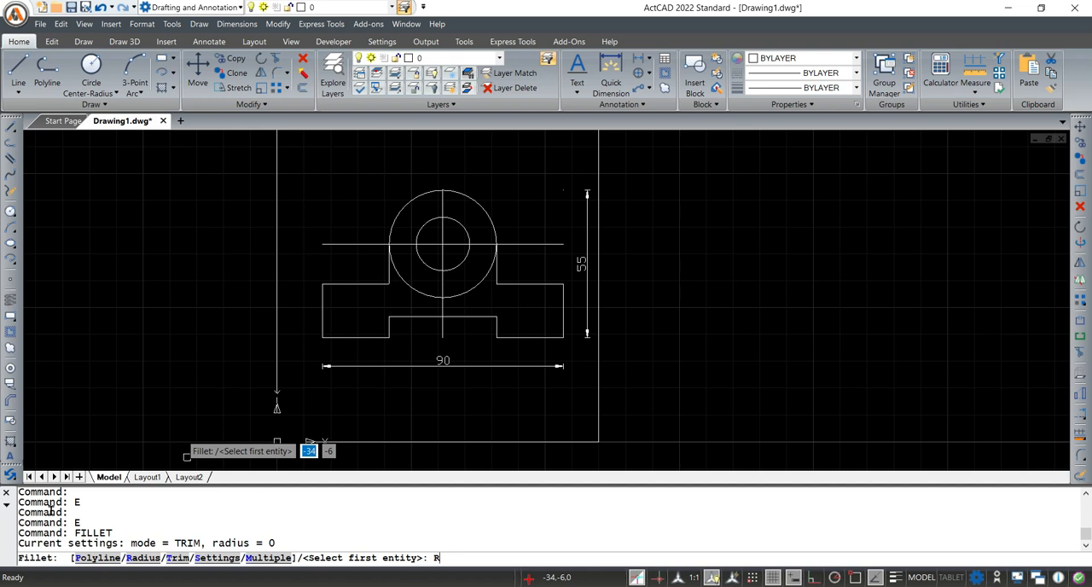
key(Return)
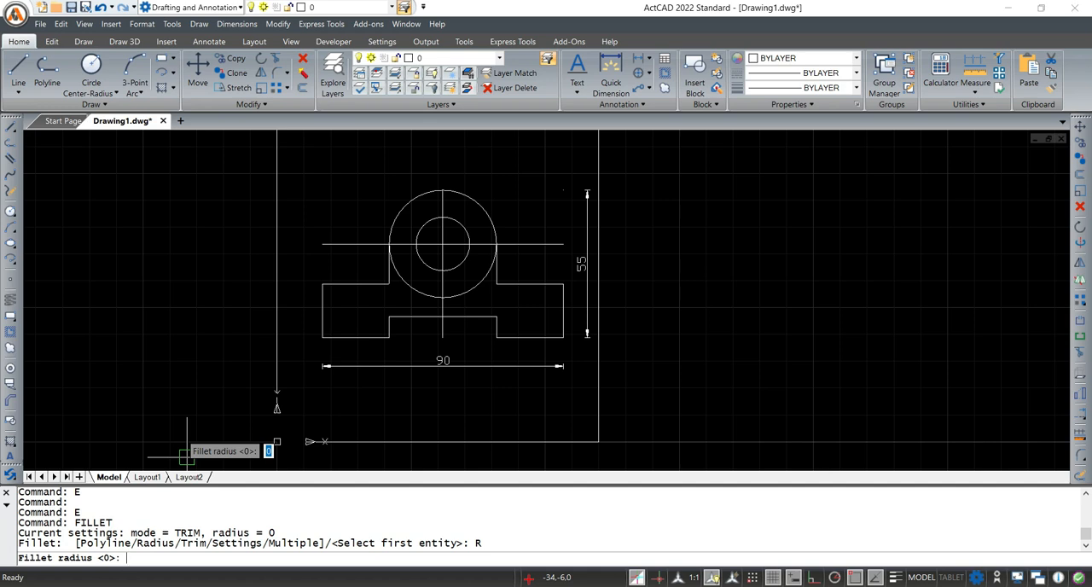
click(699, 563)
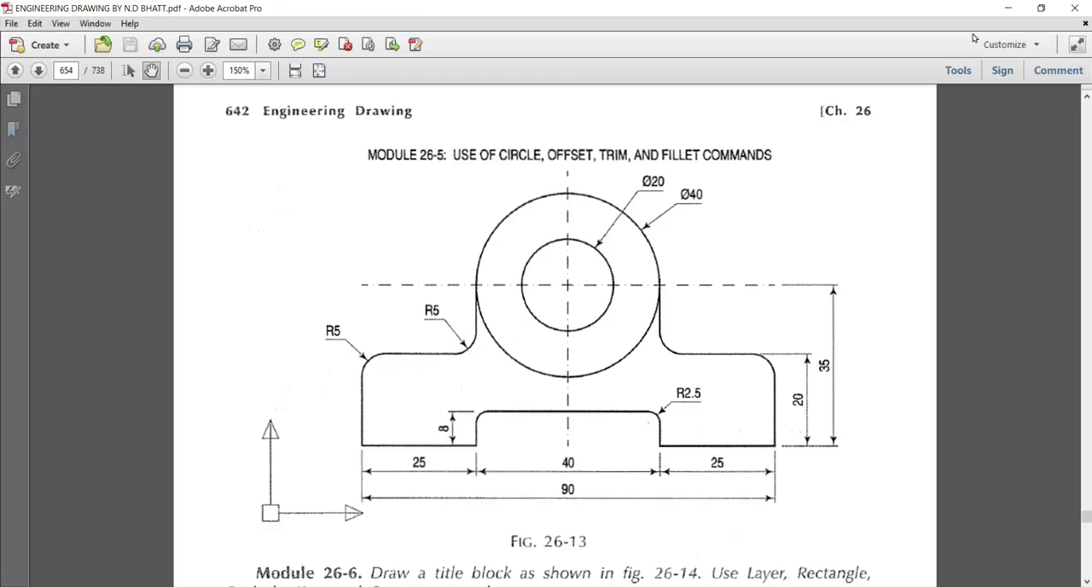
click(1006, 10)
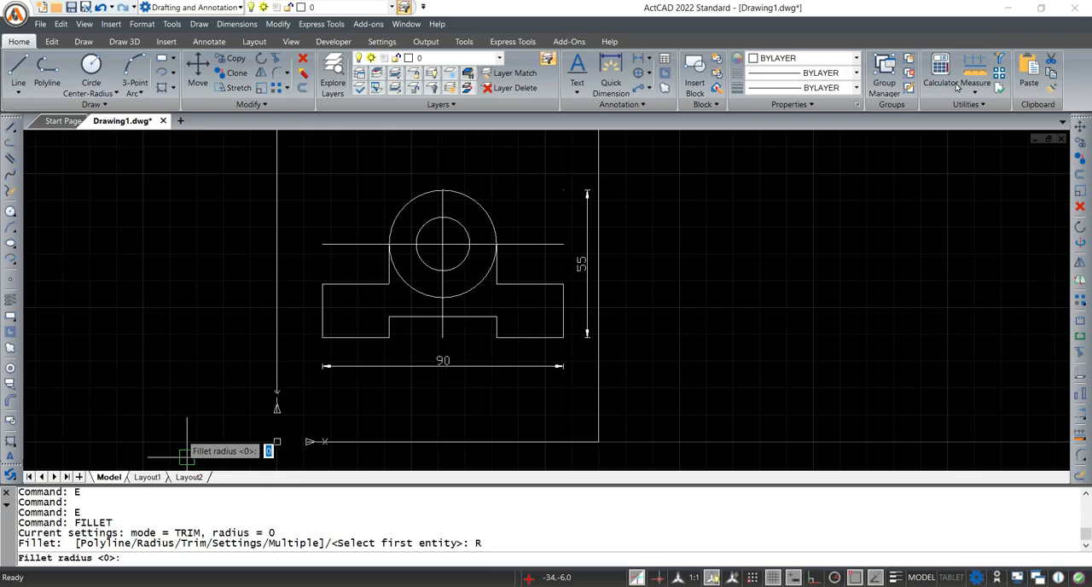
click(393, 558)
text(5)
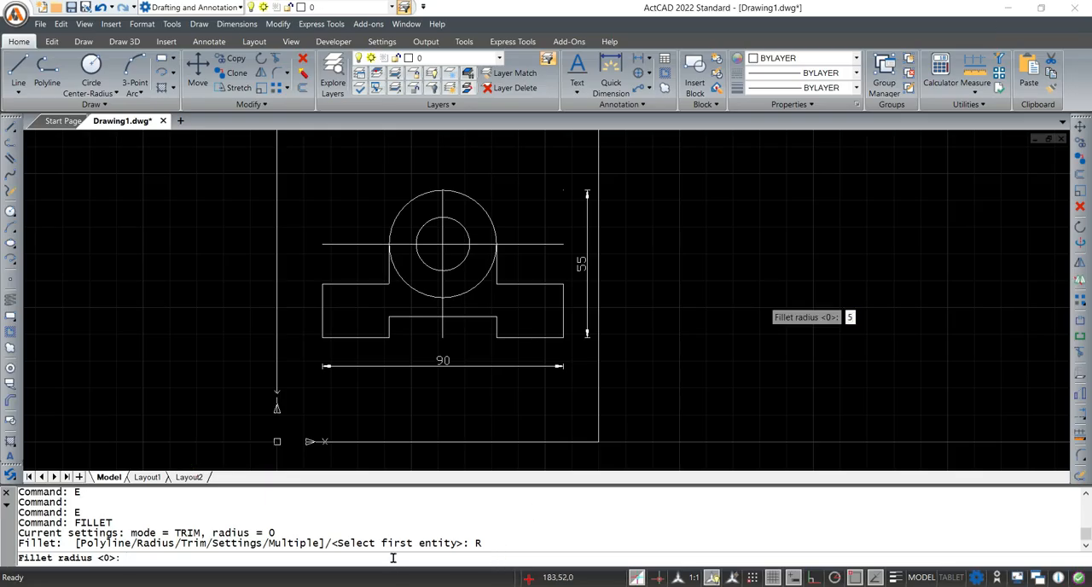
key(Return)
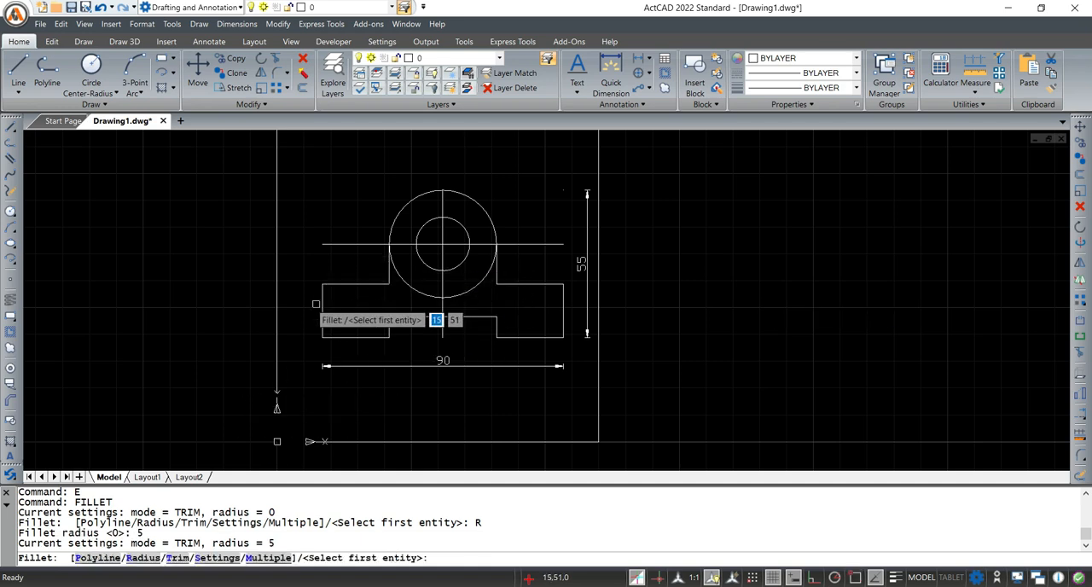
scroll(326, 293, up, 2)
scroll(326, 293, up, 1)
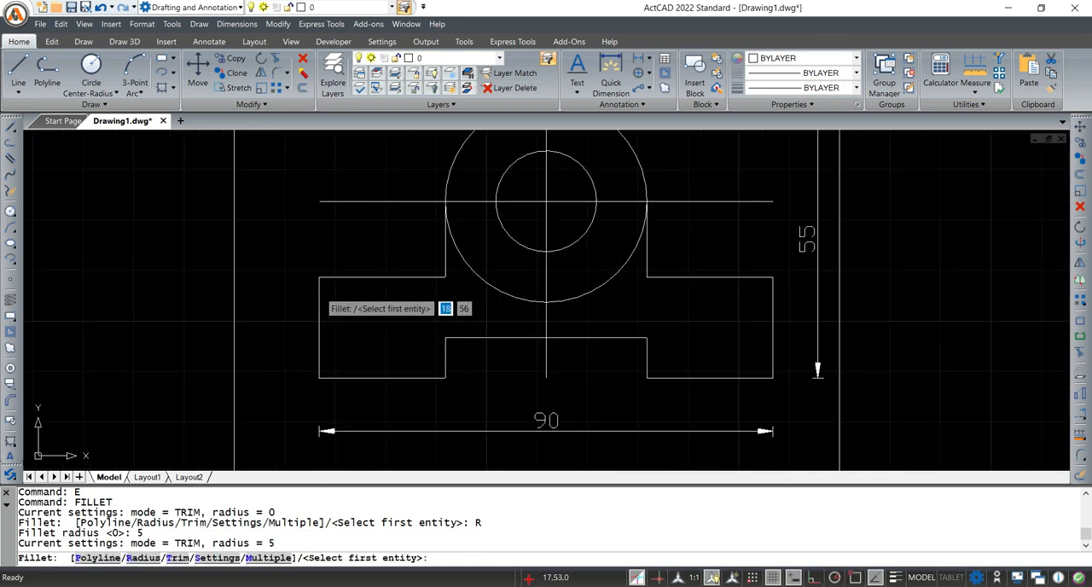
click(318, 298)
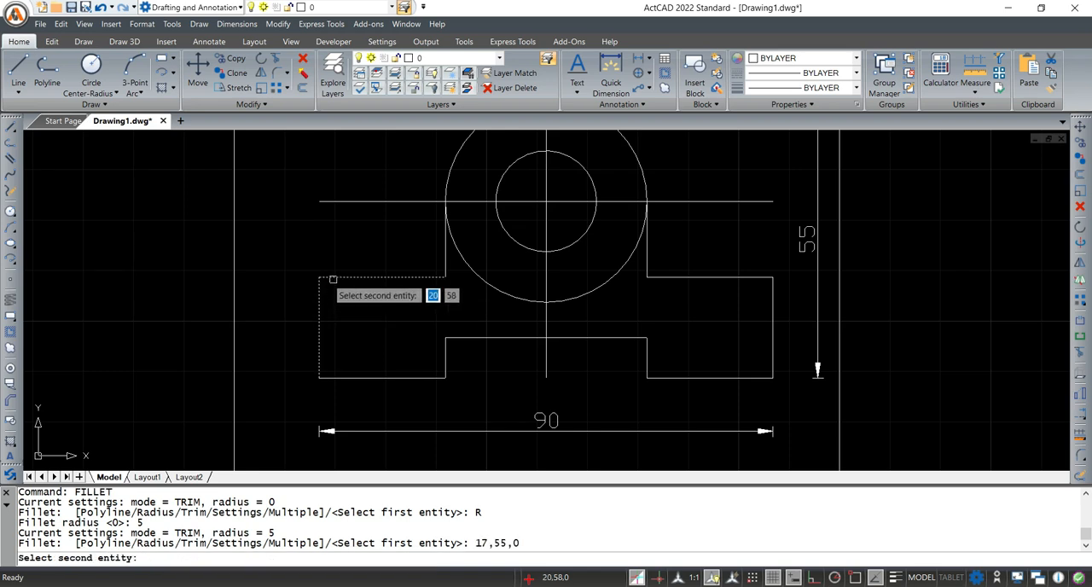
click(334, 281)
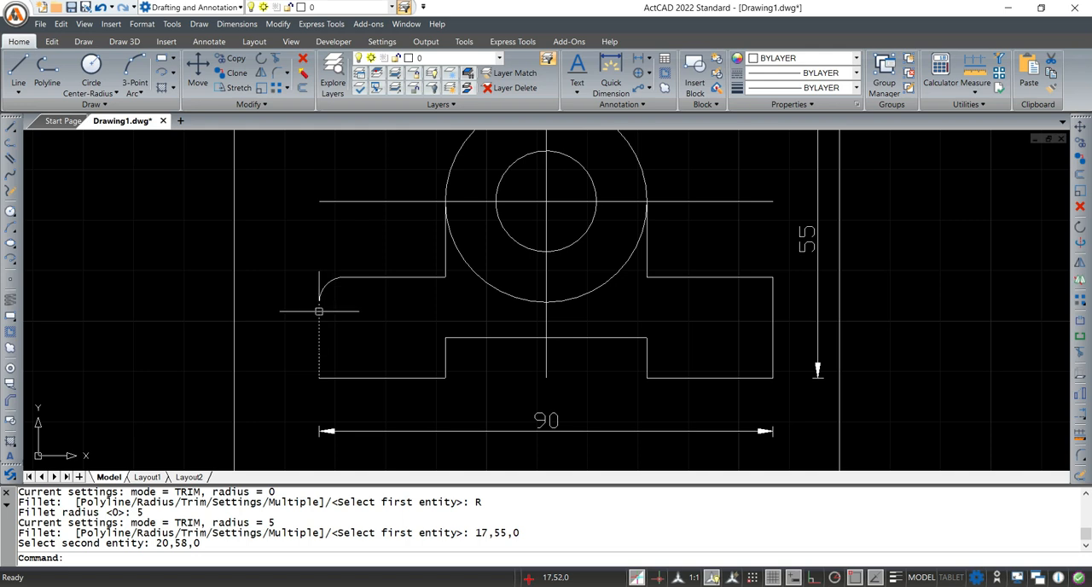
Fillet the inner corner between the base's left top edge and the left vertical line with radius 5
text(FILL)
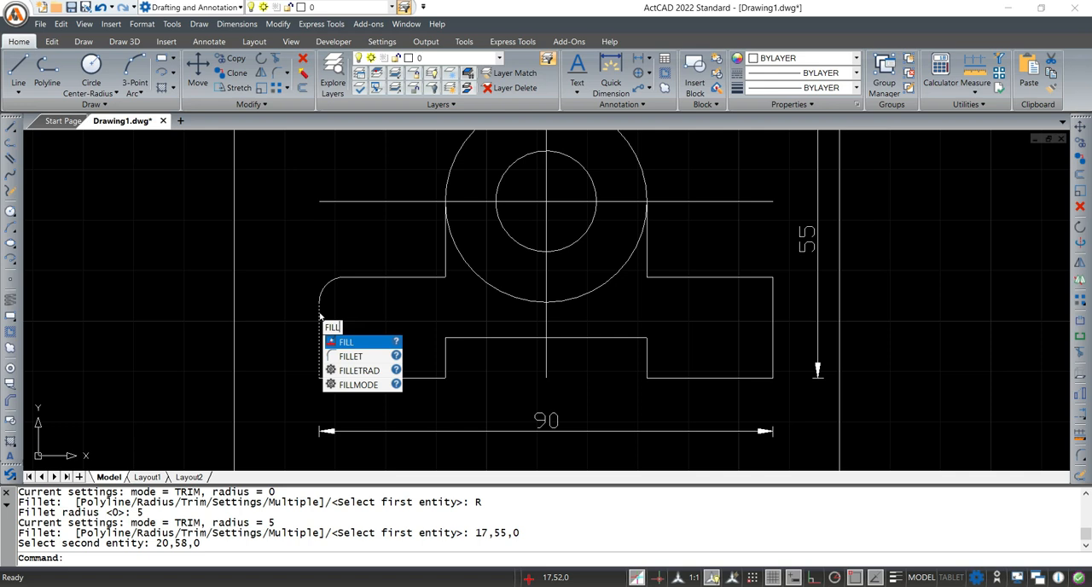
text(ET)
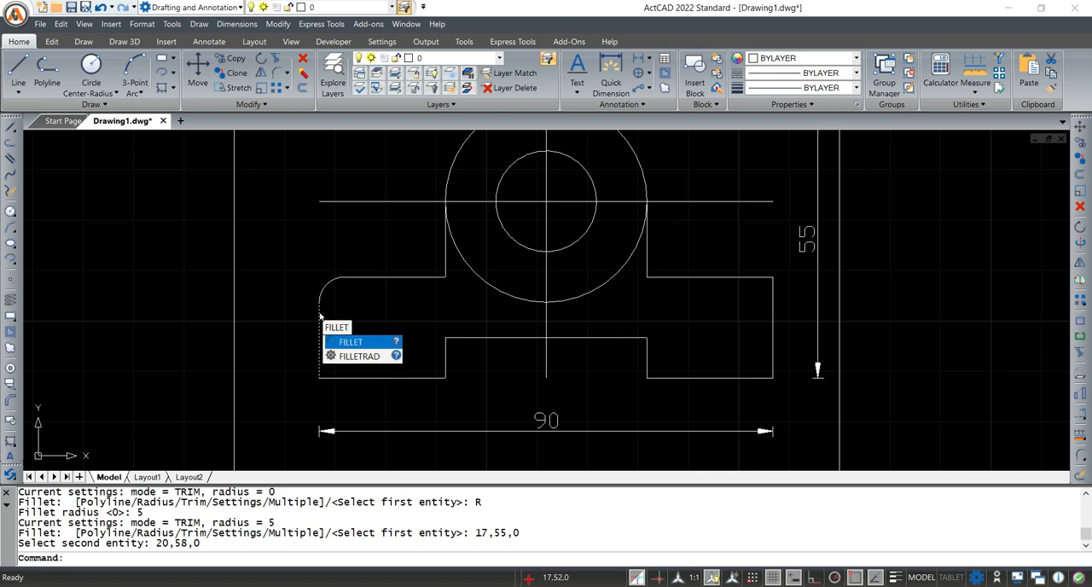
key(Return)
text(R)
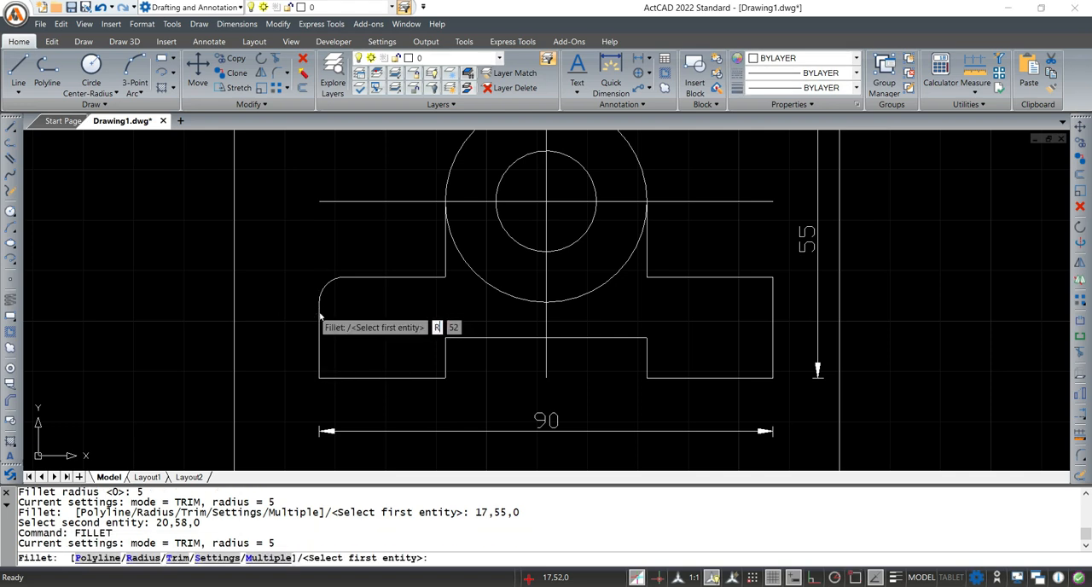
key(Return)
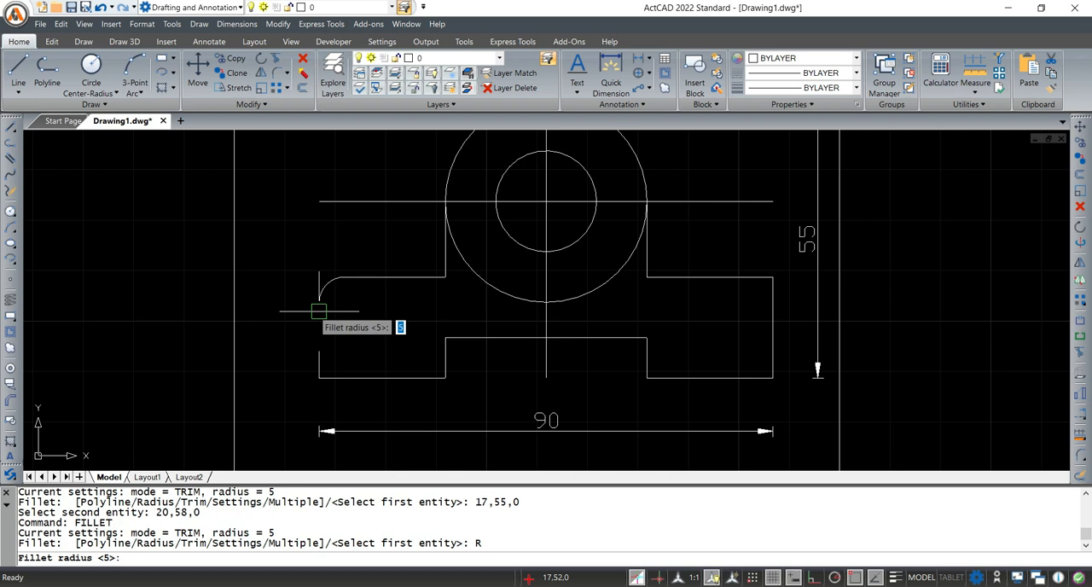
text(5)
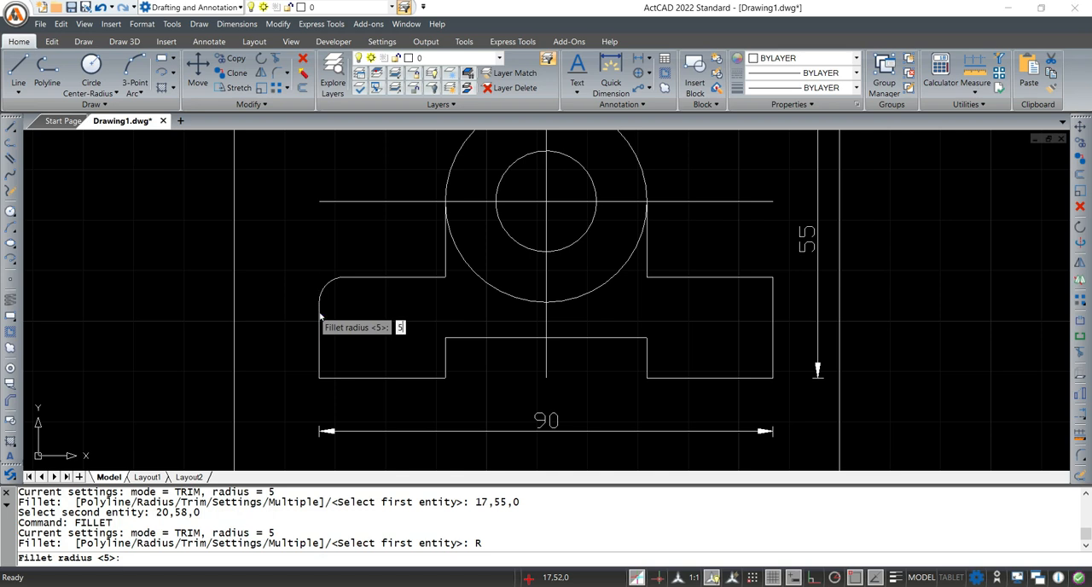
key(Return)
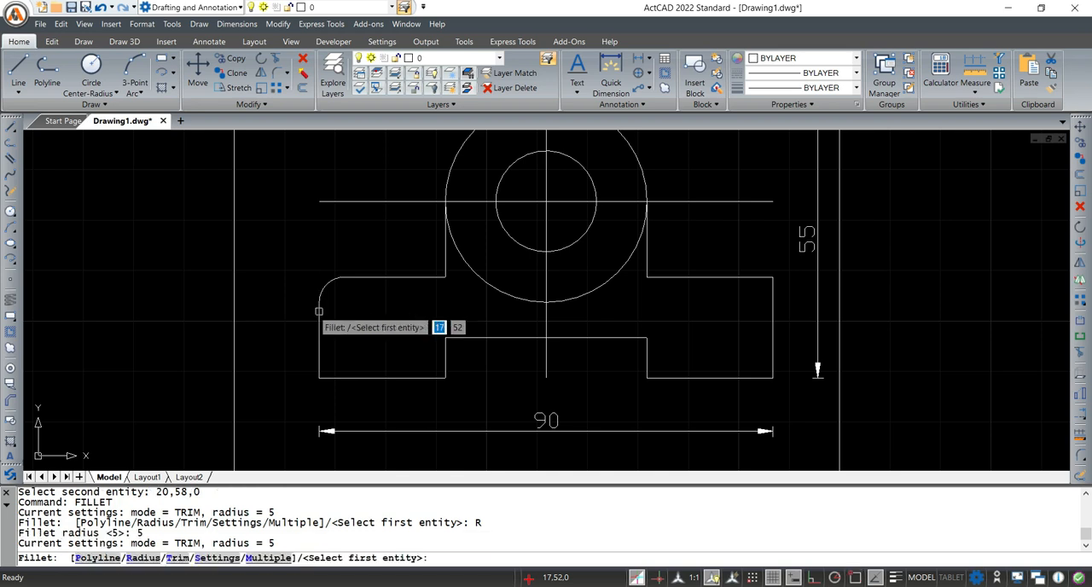
click(418, 279)
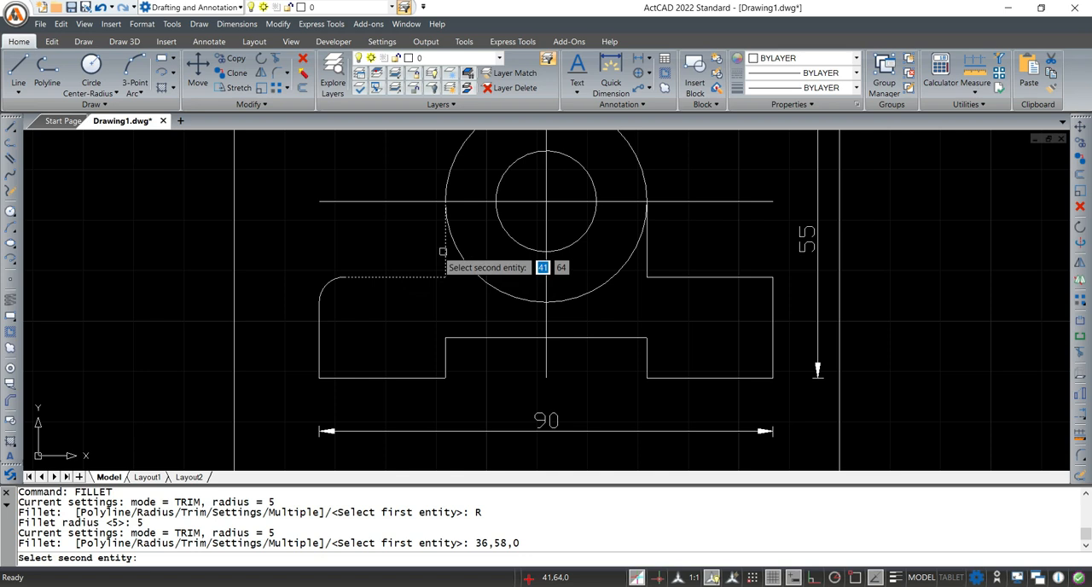
click(444, 250)
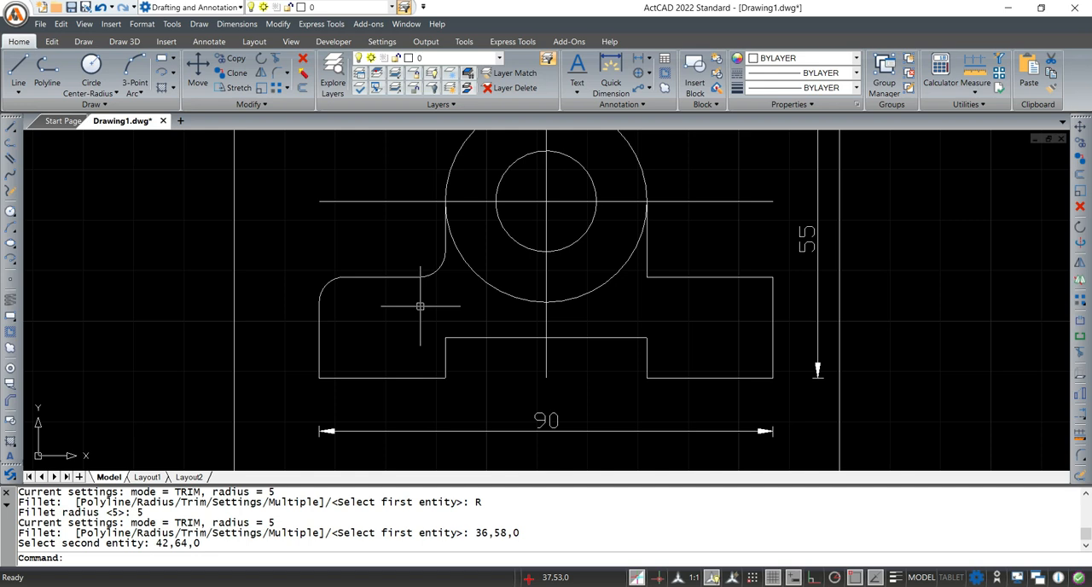
Fillet the right inner corner beside the large circle and the base's upper right outer corner with the same radius of 5
key(Return)
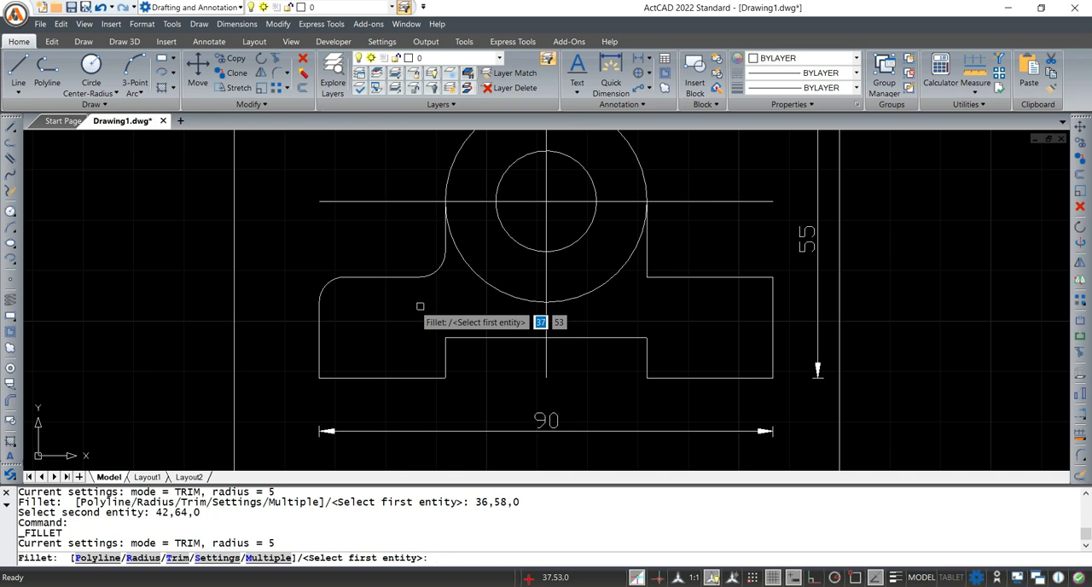
click(645, 260)
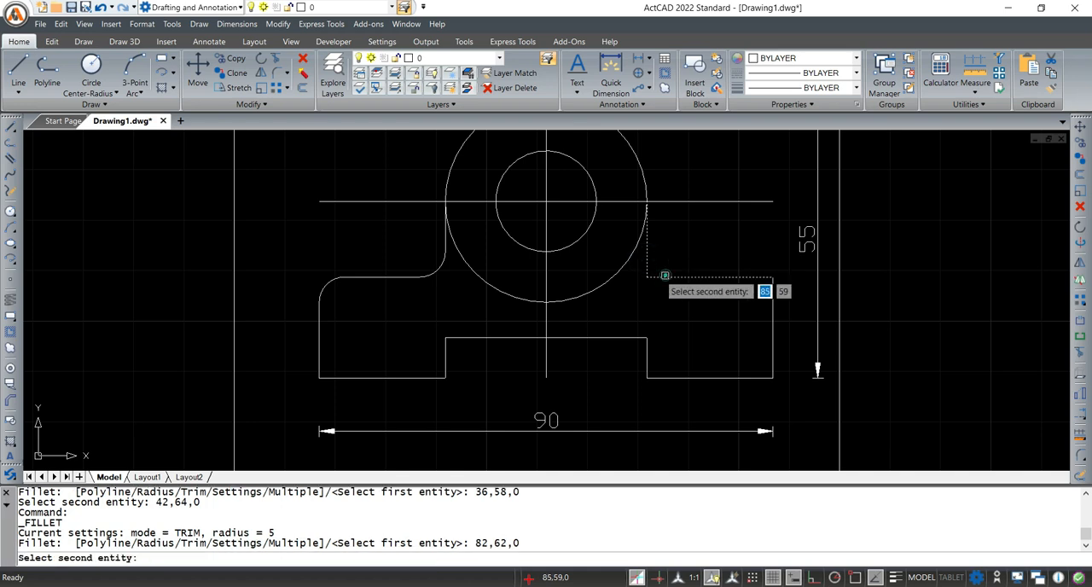
click(665, 276)
key(Return)
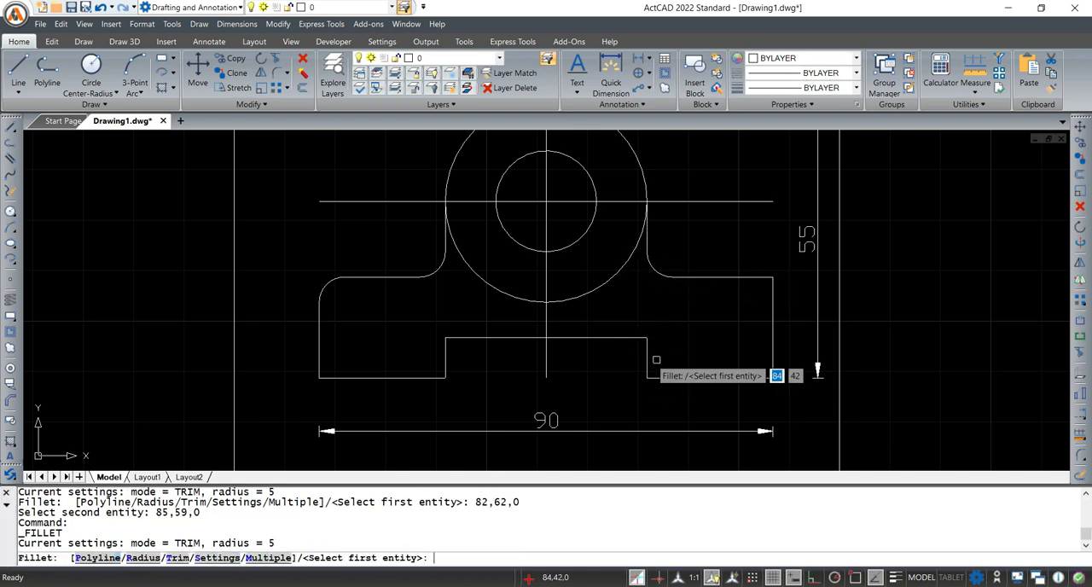
click(760, 277)
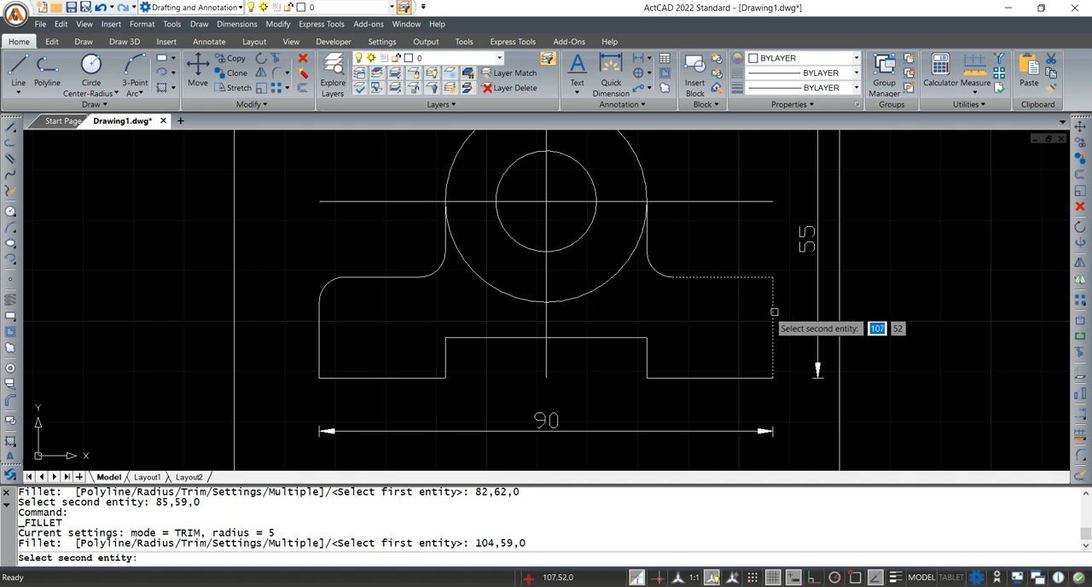
click(774, 308)
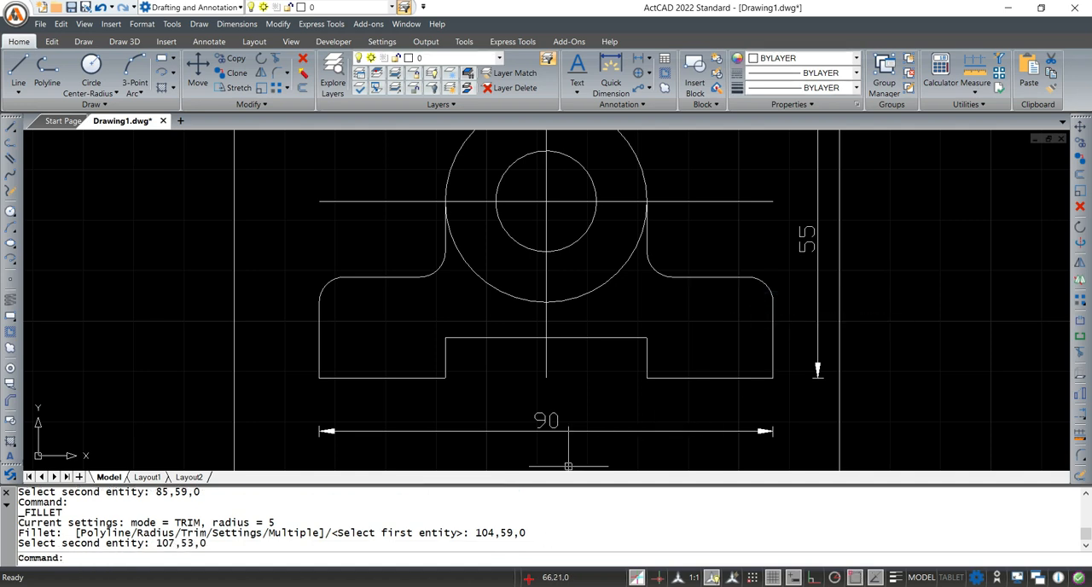
Check the notch radius in Fig. 26-13 in Adobe Acrobat, then fillet the bottom notch's upper left corner in ActCAD with radius 2.5
click(667, 544)
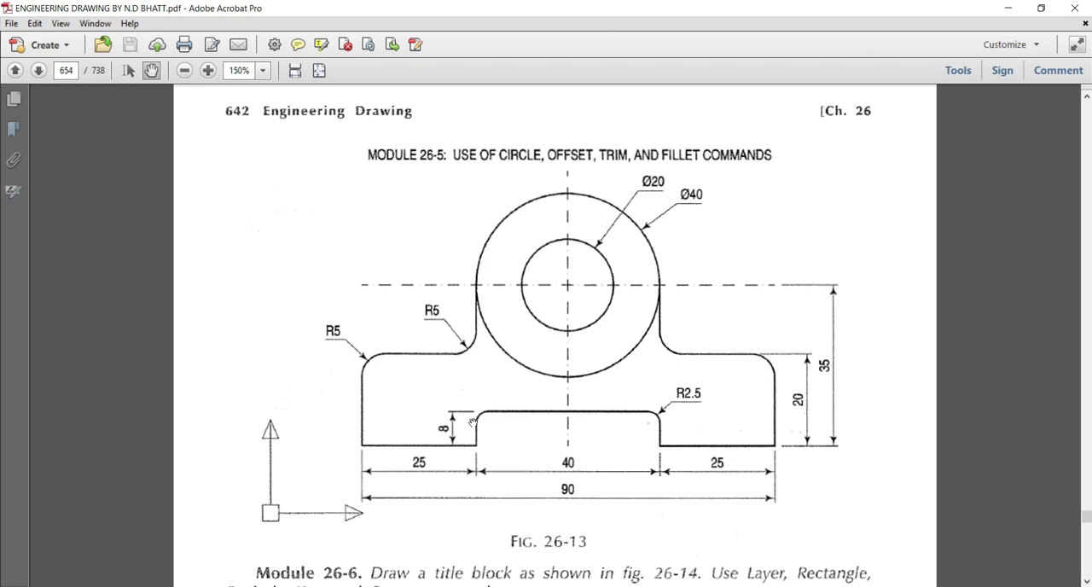
click(1000, 12)
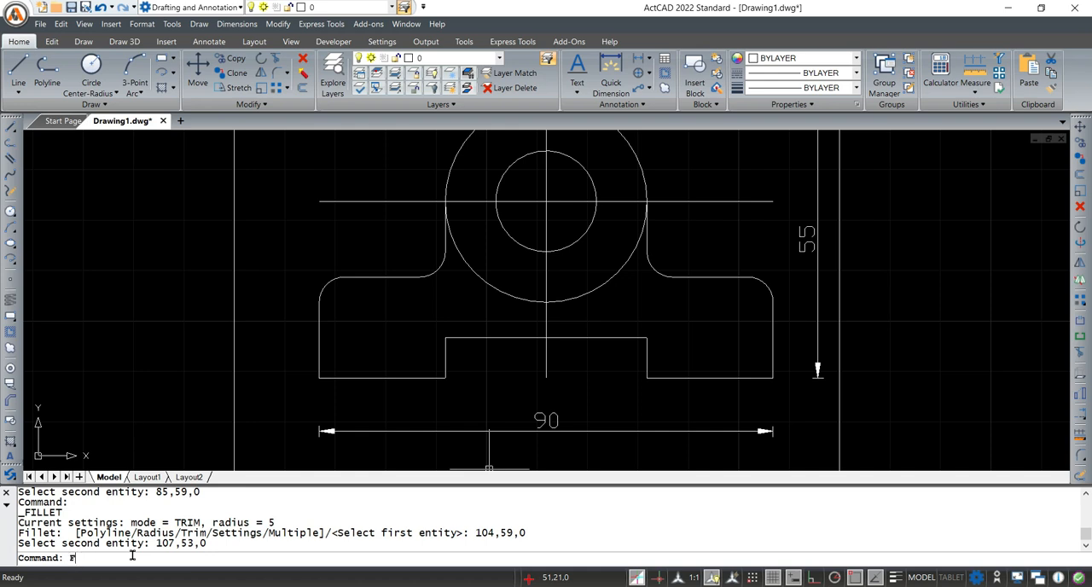
text(ILLET)
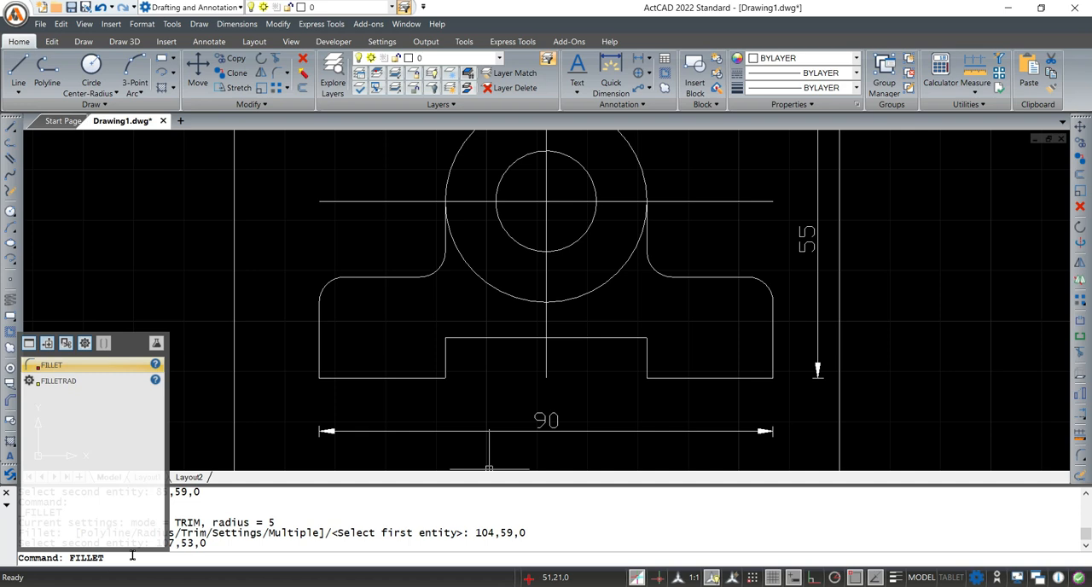
key(Return)
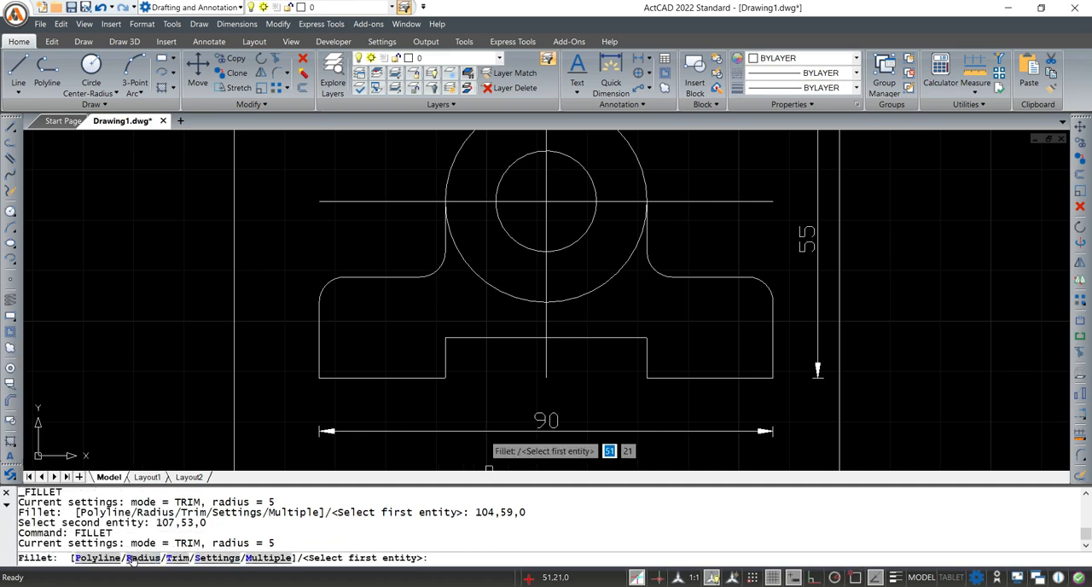
text(R)
key(Return)
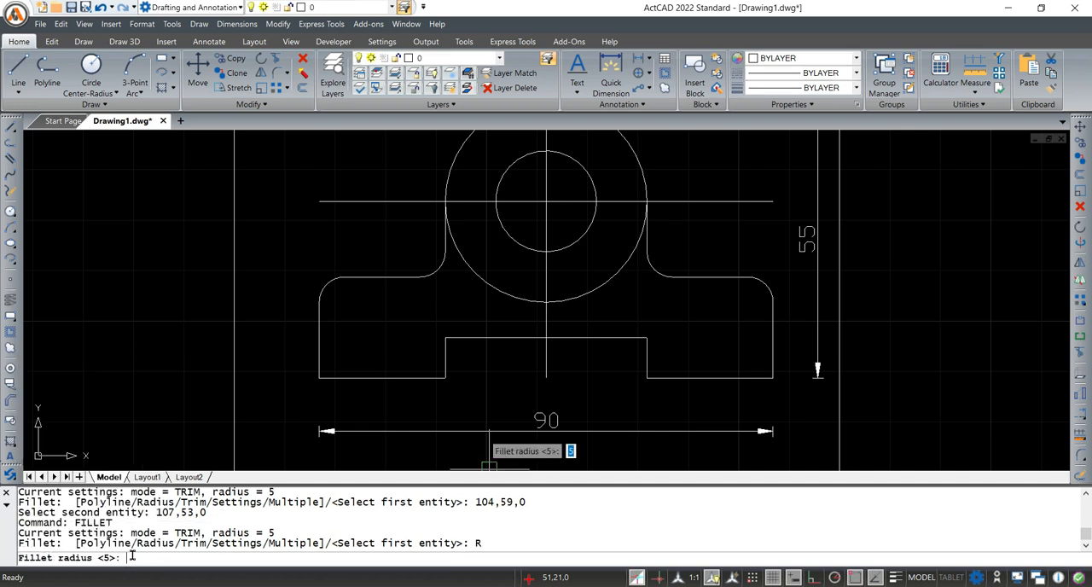
text(2.5)
key(Return)
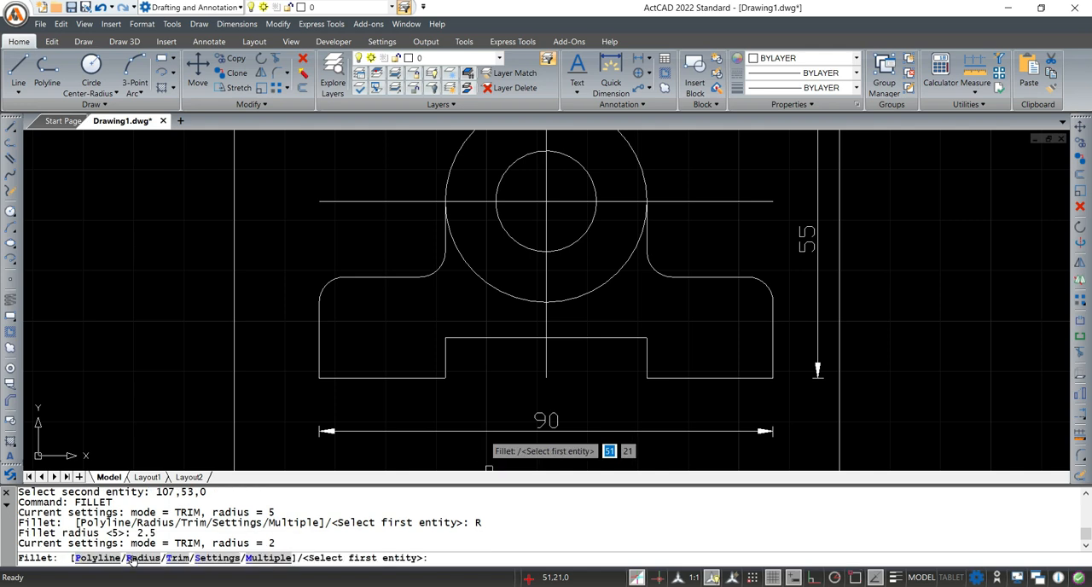
click(441, 348)
click(462, 338)
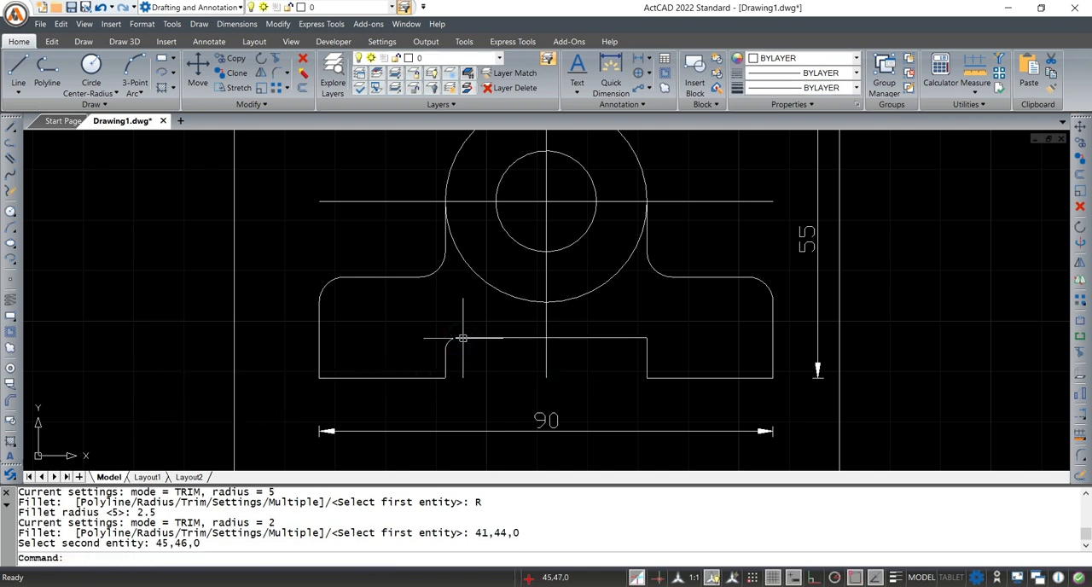
Fillet the bottom notch's upper right corner with the same radius of 2.5
key(Return)
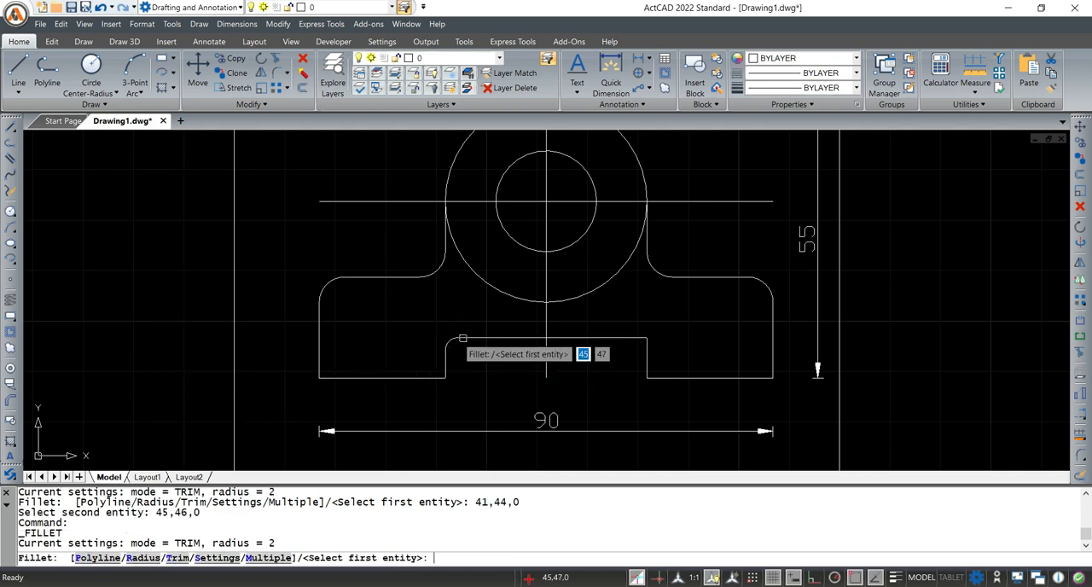
click(635, 337)
click(649, 349)
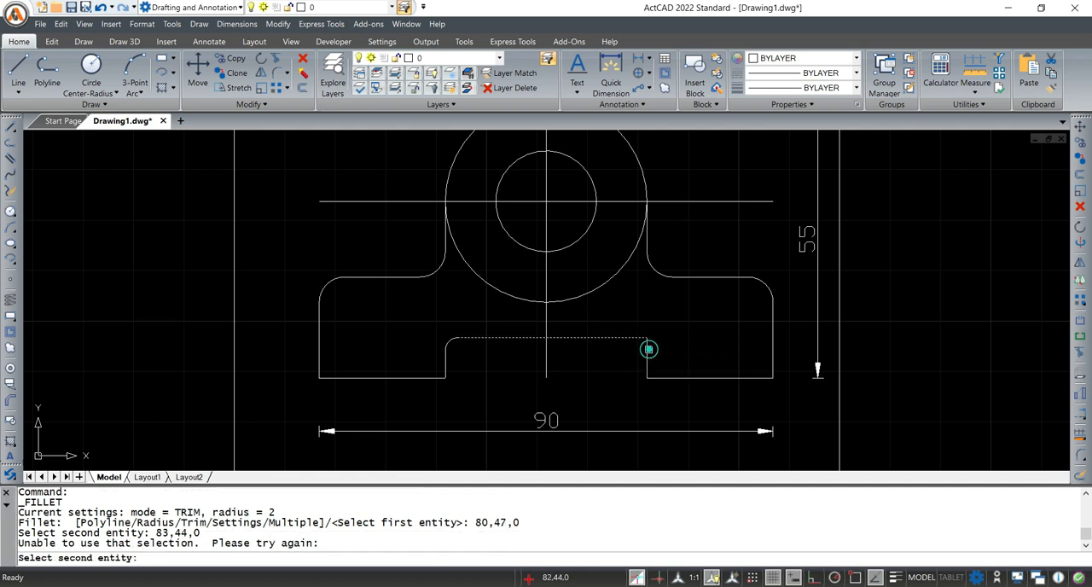
click(647, 349)
scroll(707, 301, down, 1)
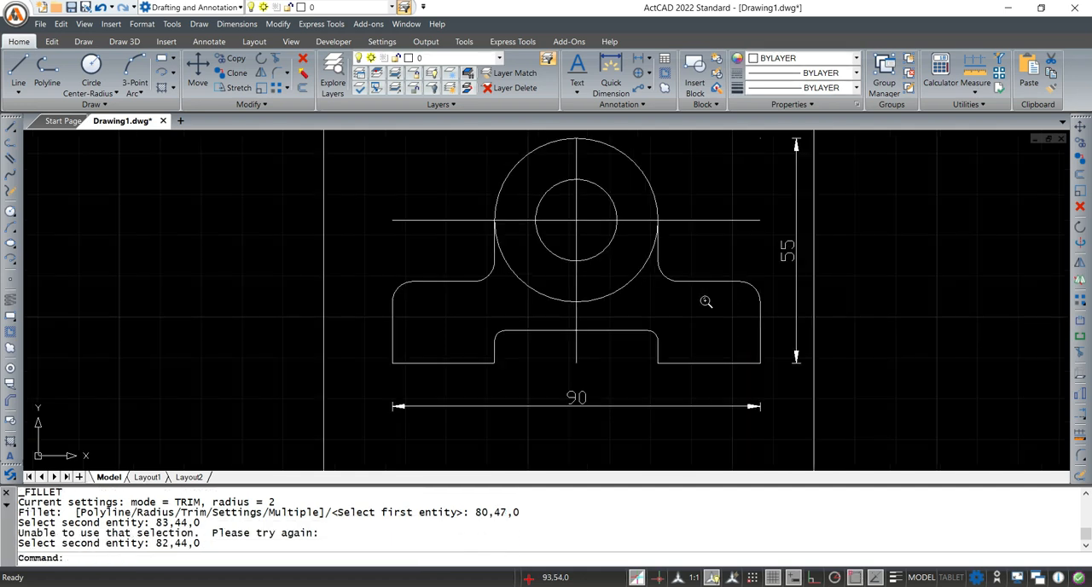
scroll(707, 300, down, 1)
scroll(705, 298, down, 1)
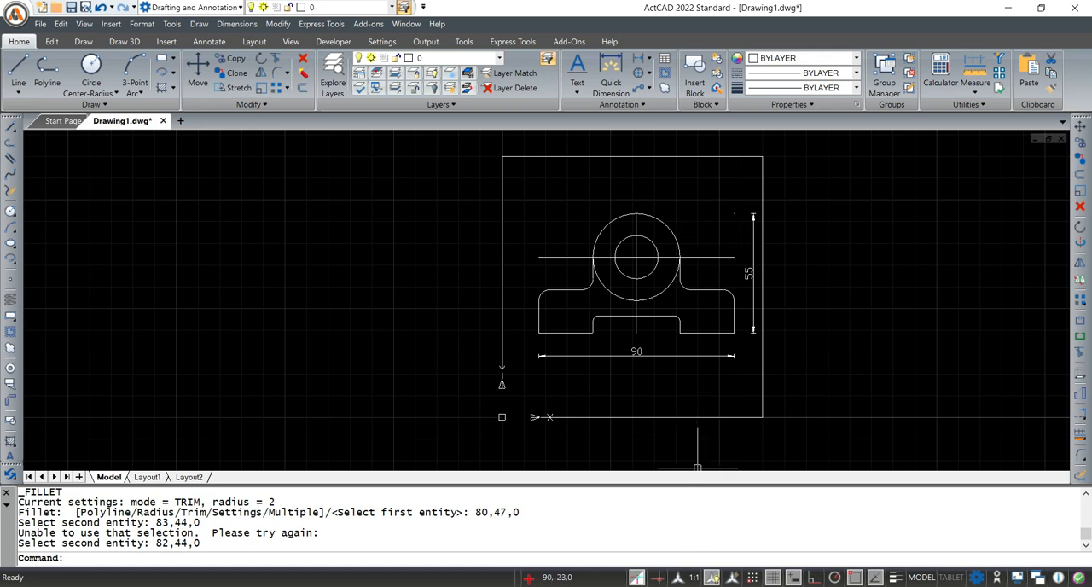
Review the dimensions in Fig. 26-13 in Adobe Acrobat, then add a linear dimension below the base's left foot in ActCAD
click(703, 525)
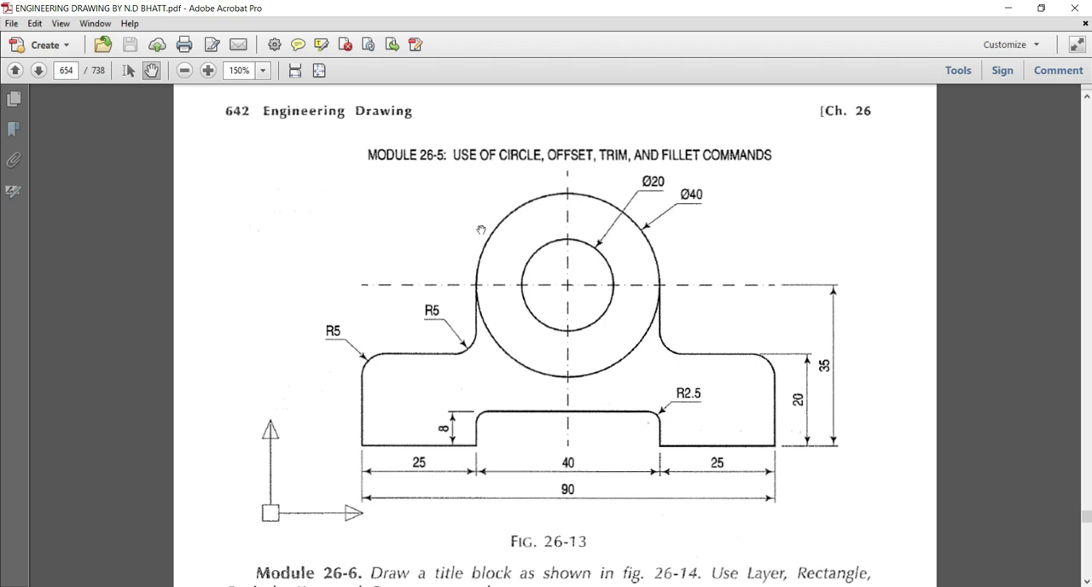
click(1008, 9)
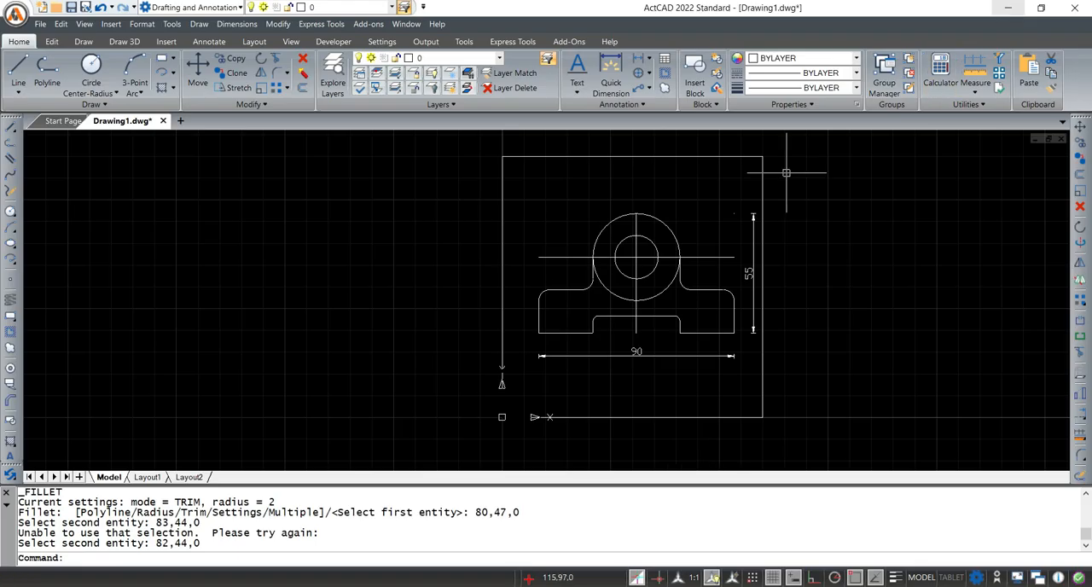
scroll(632, 307, up, 2)
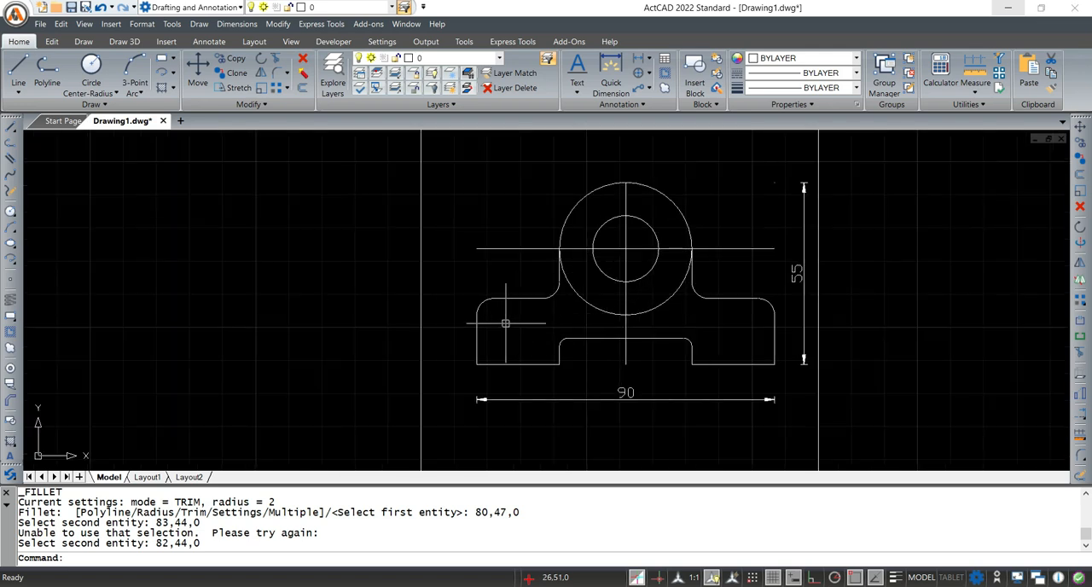
text(DIMLI)
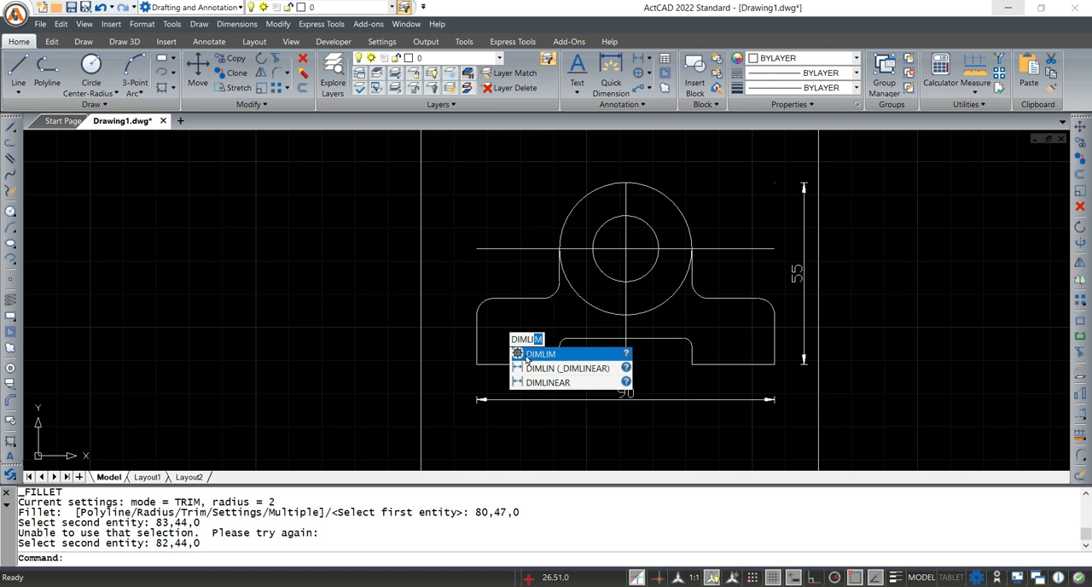
text(NEAR)
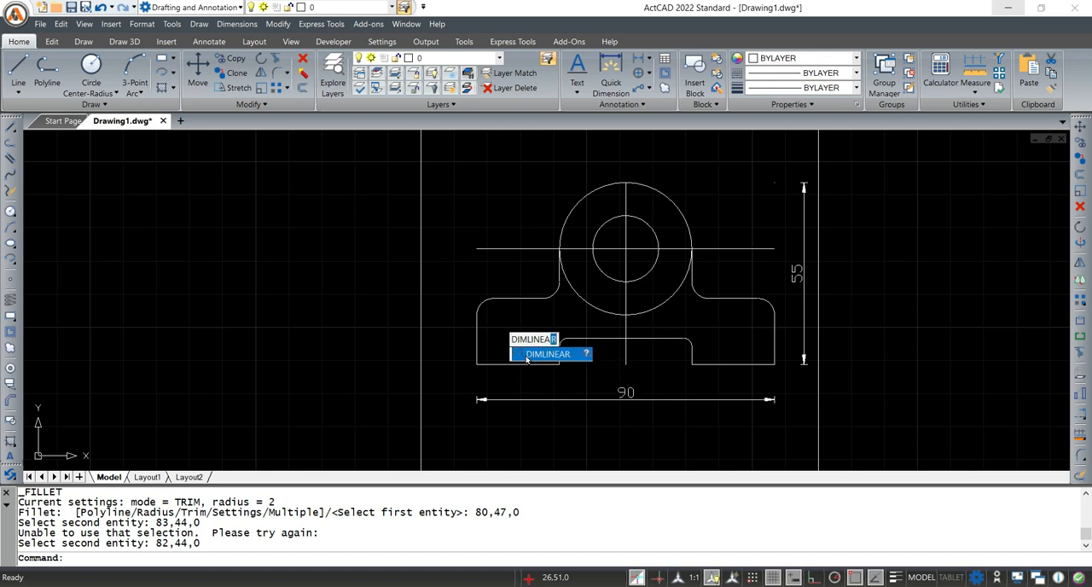
key(Return)
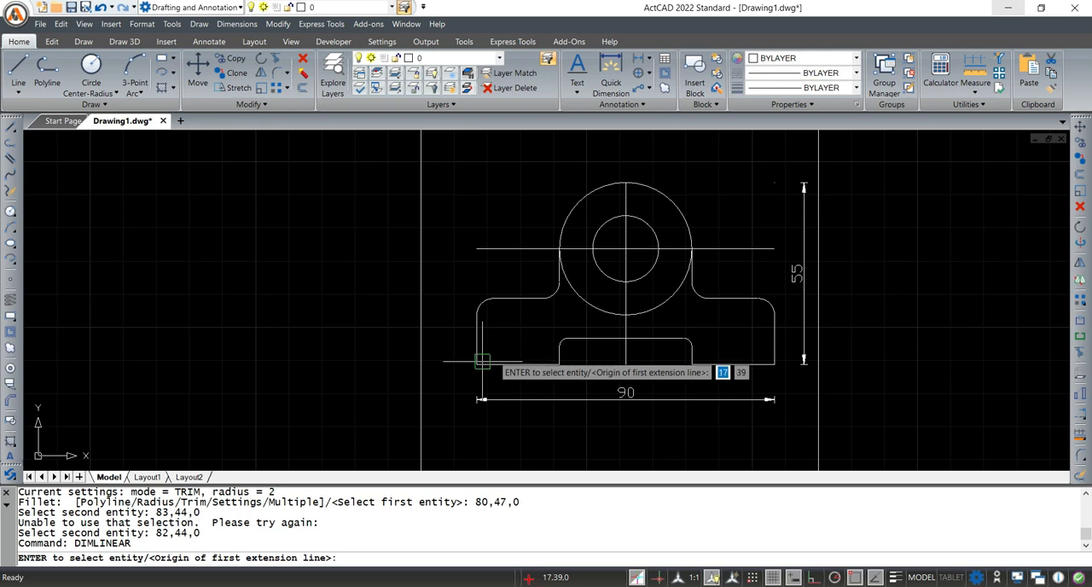
click(477, 364)
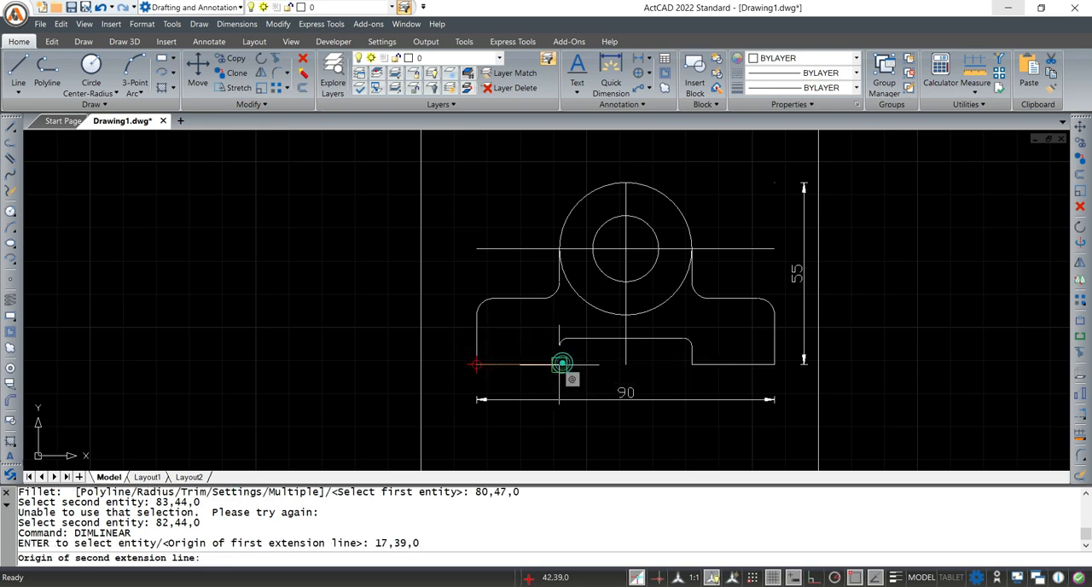
click(556, 365)
scroll(561, 381, up, 3)
click(559, 388)
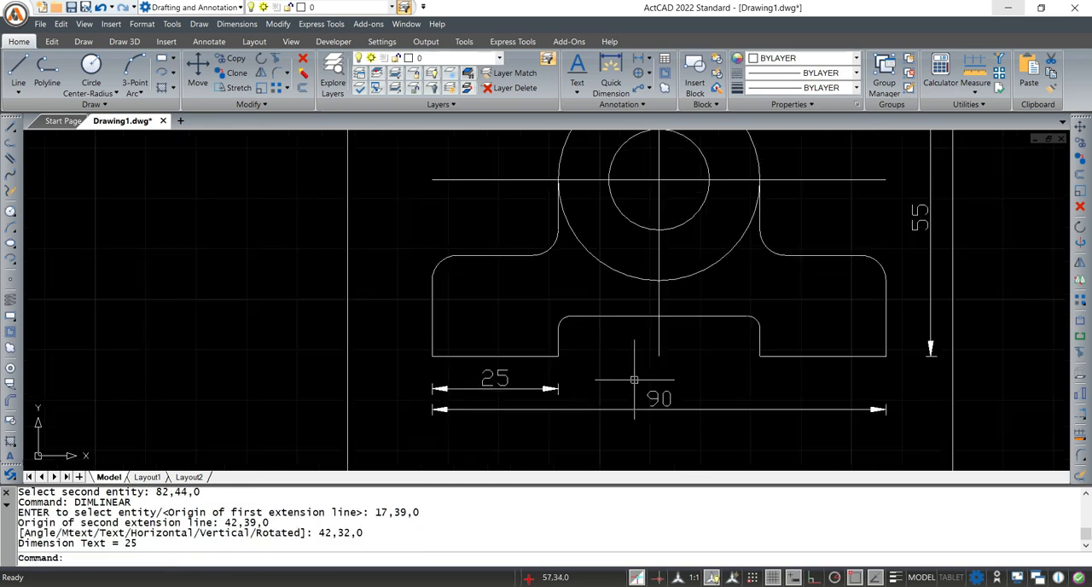
Add linear dimensions for the notch's width and the right foot's width, aligned with the left foot's dimension
key(Return)
click(556, 356)
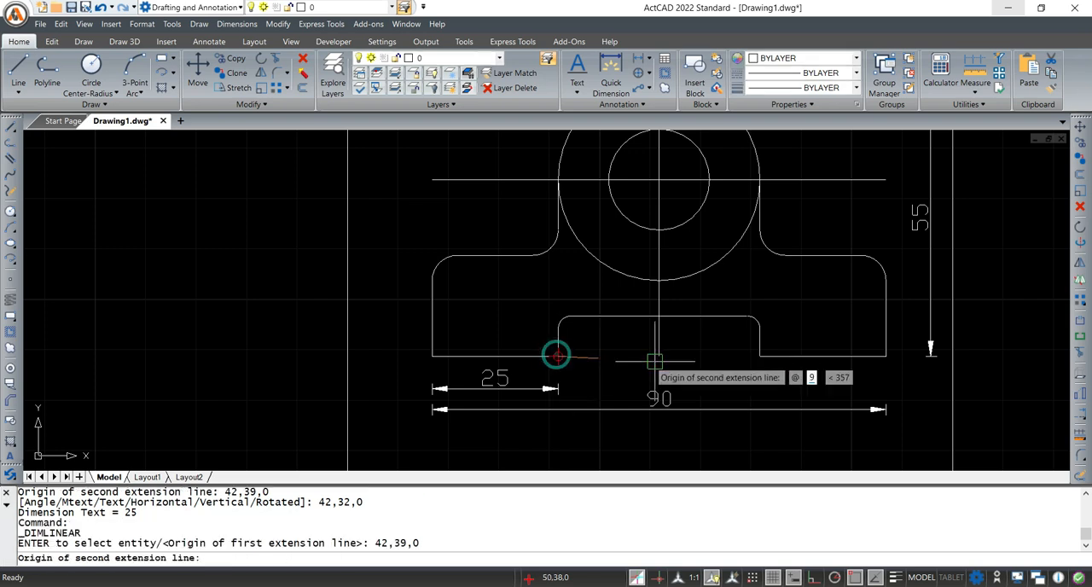
click(759, 356)
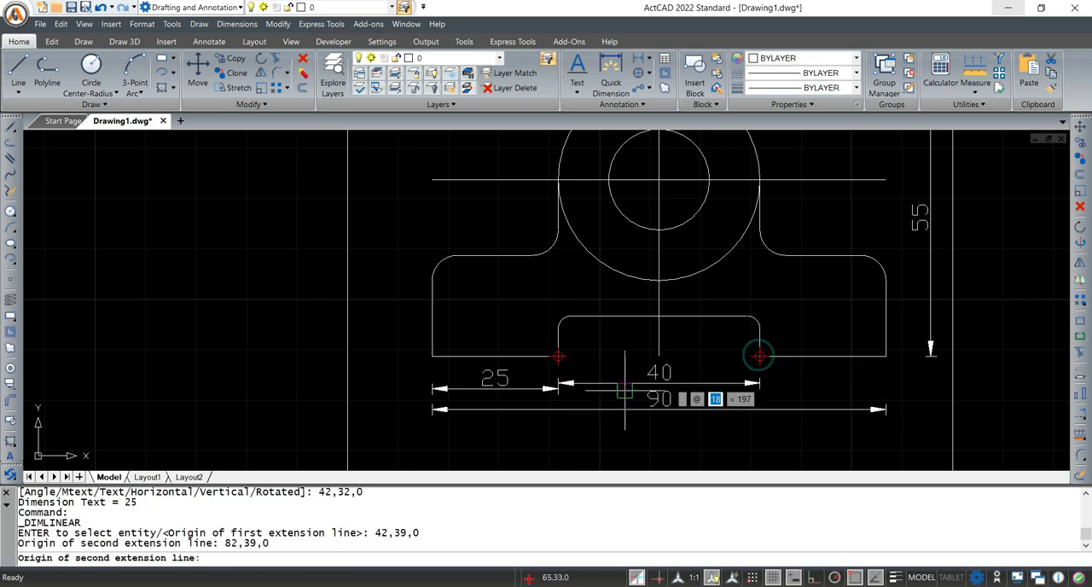
click(563, 389)
key(Return)
click(759, 356)
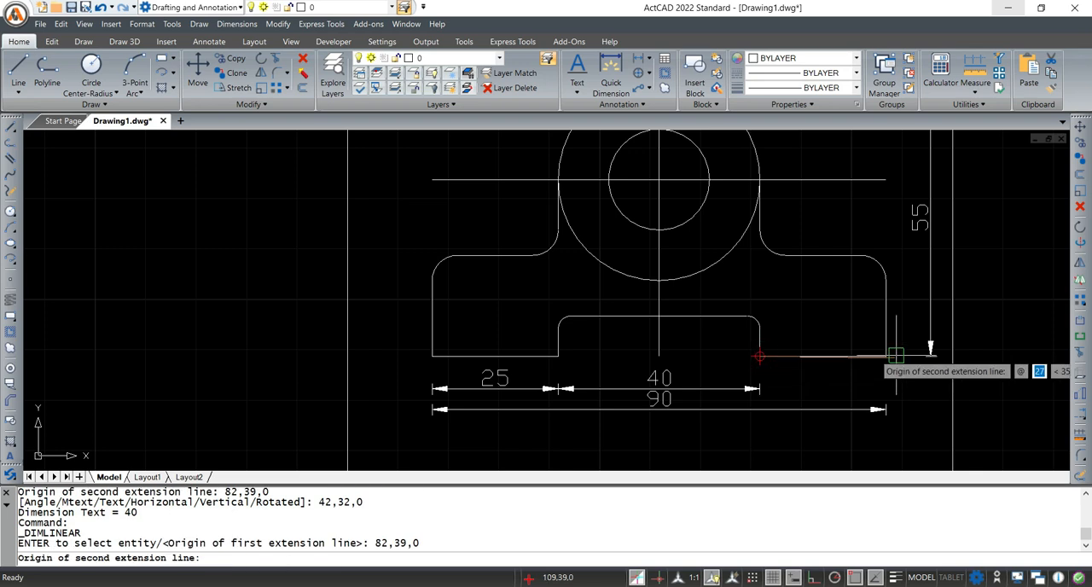
click(886, 356)
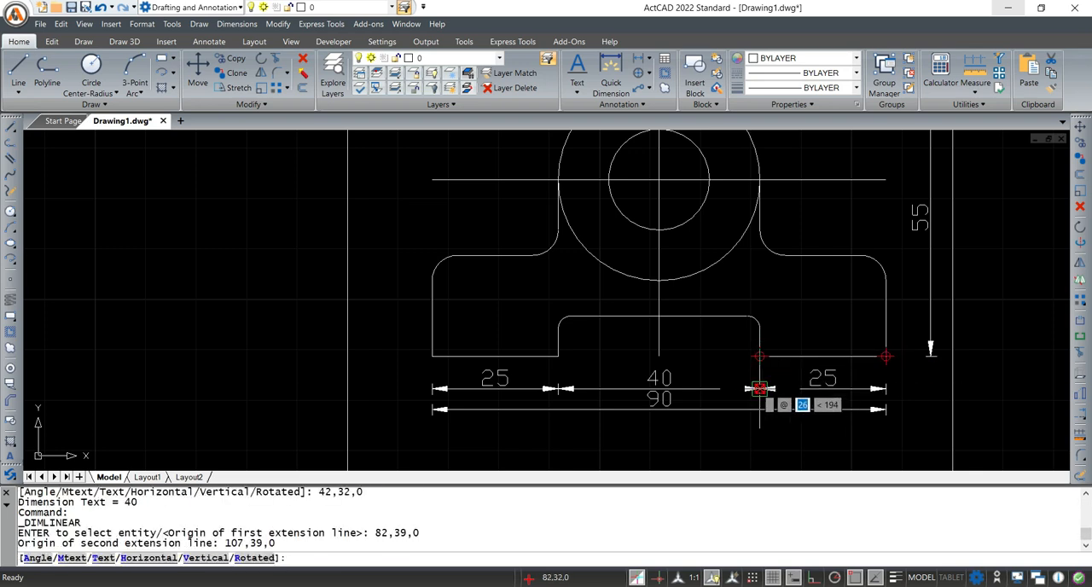
click(761, 389)
Add a vertical linear dimension for the base's height, placed to the left of the bracket
middle_drag(703, 323, 686, 433)
middle_drag(764, 347, 797, 251)
key(Return)
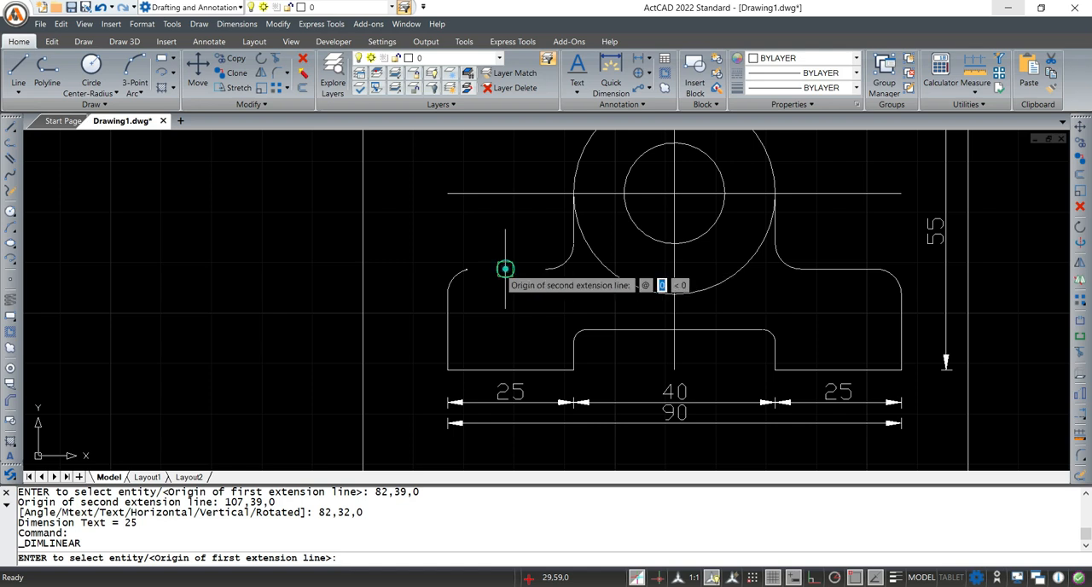
click(511, 269)
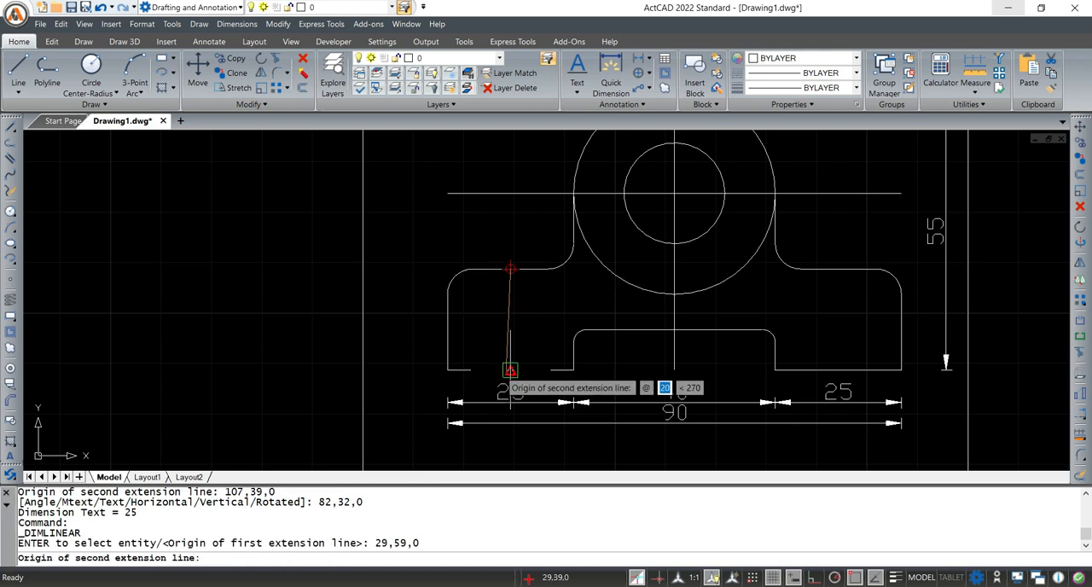
click(412, 358)
Dimension the vertical distance from the base's top edge to the horizontal centre line, in line with the base height dimension
key(Return)
click(508, 269)
click(509, 191)
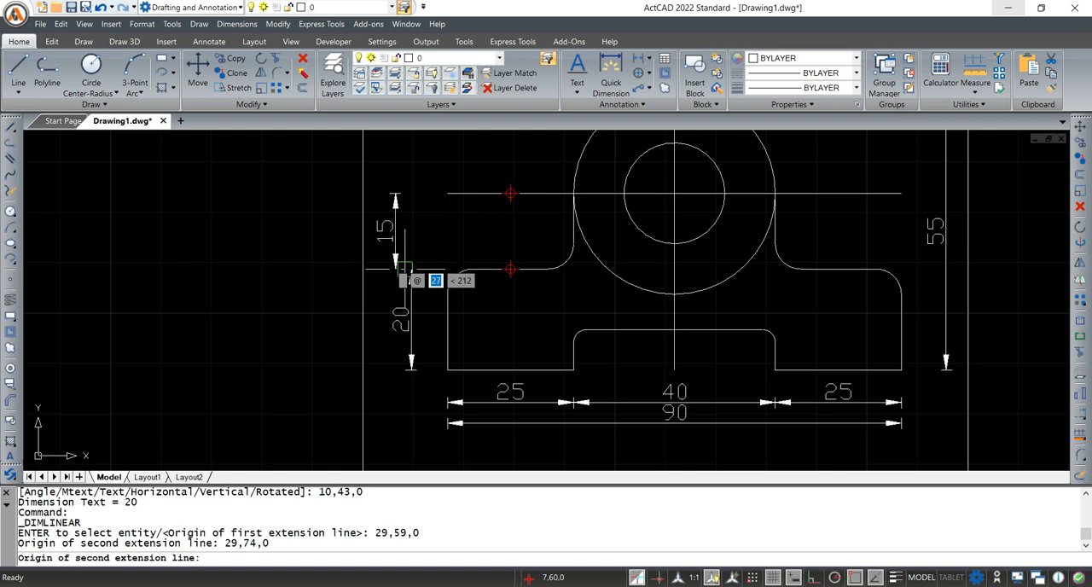
scroll(411, 271, up, 2)
click(411, 265)
Move the overall 90 mm width dimension about 4 mm lower, away from the row of smaller dimensions
scroll(530, 302, down, 4)
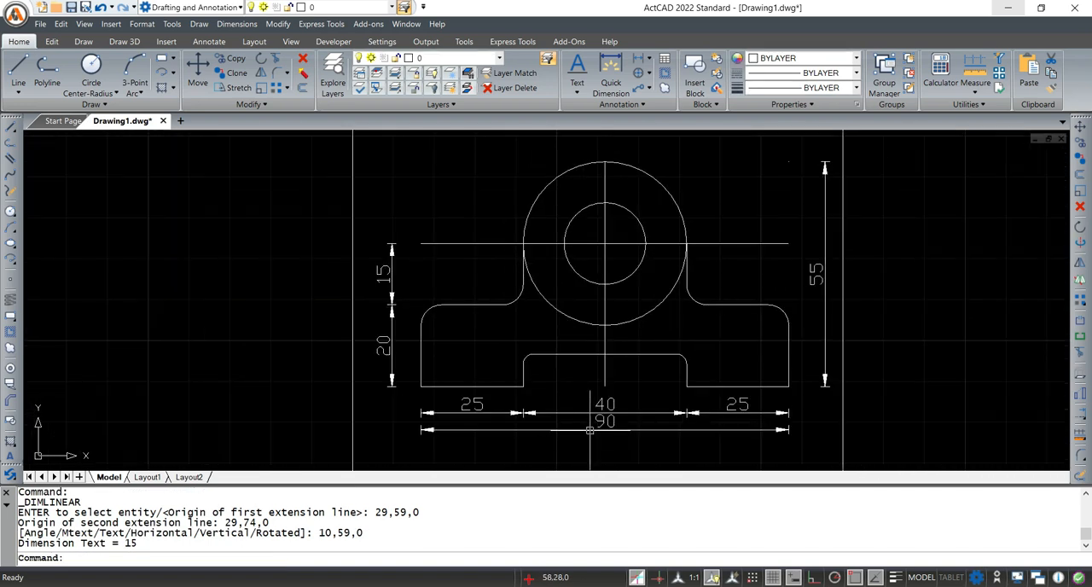
click(597, 429)
middle_drag(514, 427, 507, 332)
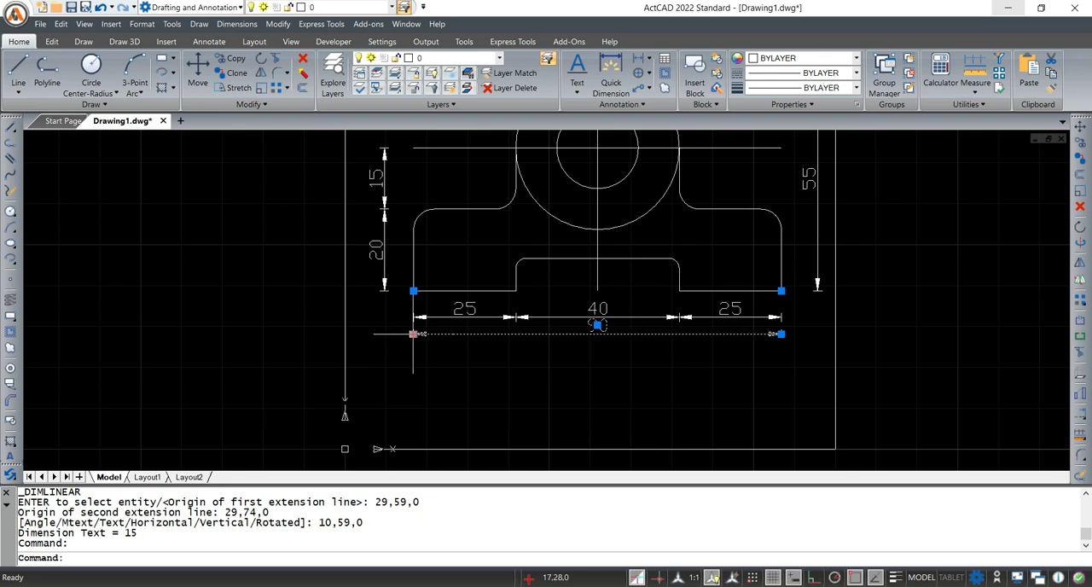
click(413, 333)
click(413, 350)
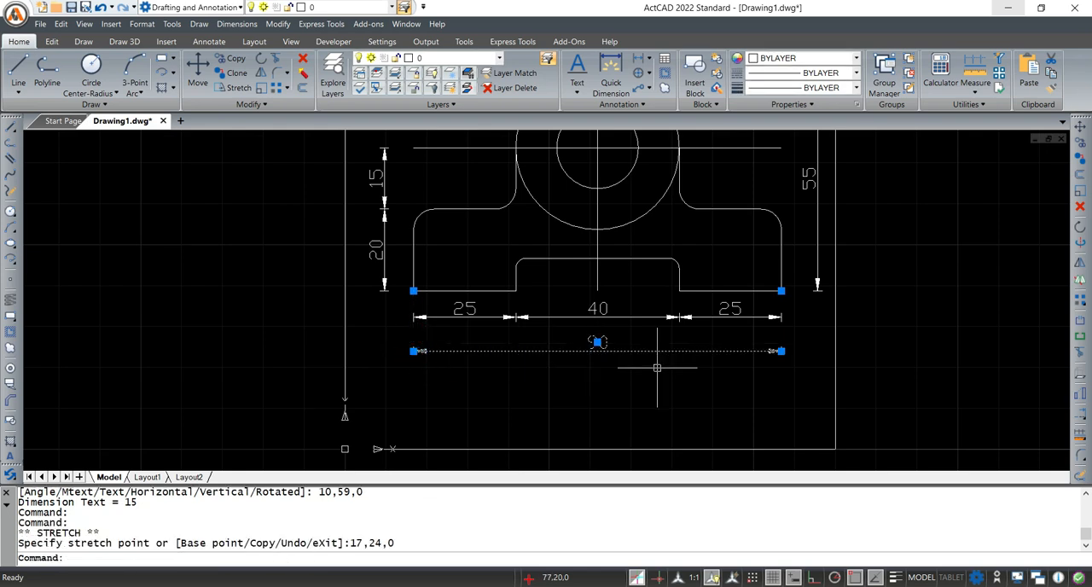
key(Escape)
Add a diameter dimension to the large circle, with its text outside the circle at the upper right
scroll(629, 410, down, 2)
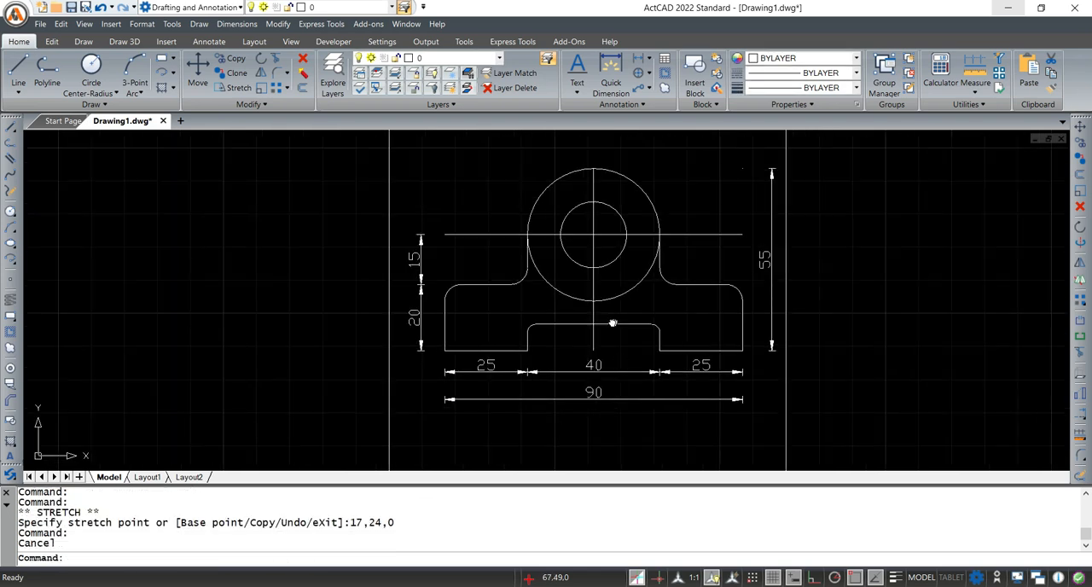
middle_drag(613, 322, 596, 333)
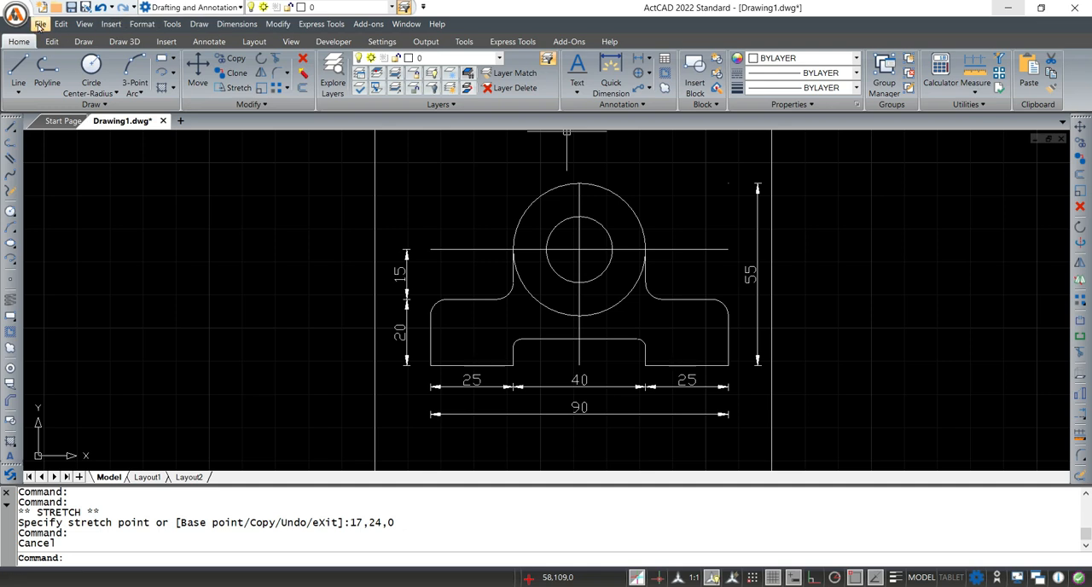
click(231, 25)
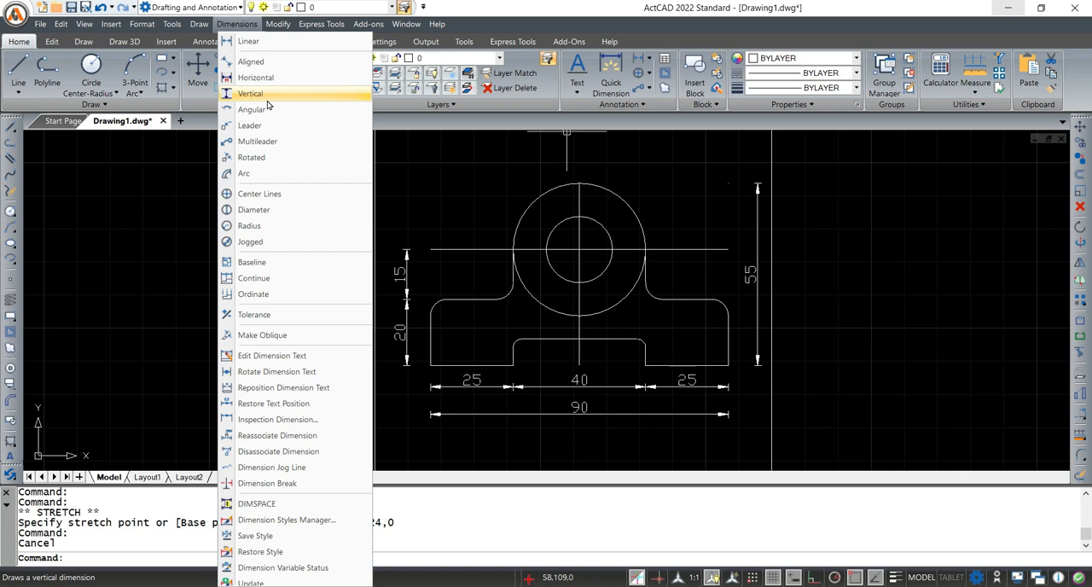
click(276, 214)
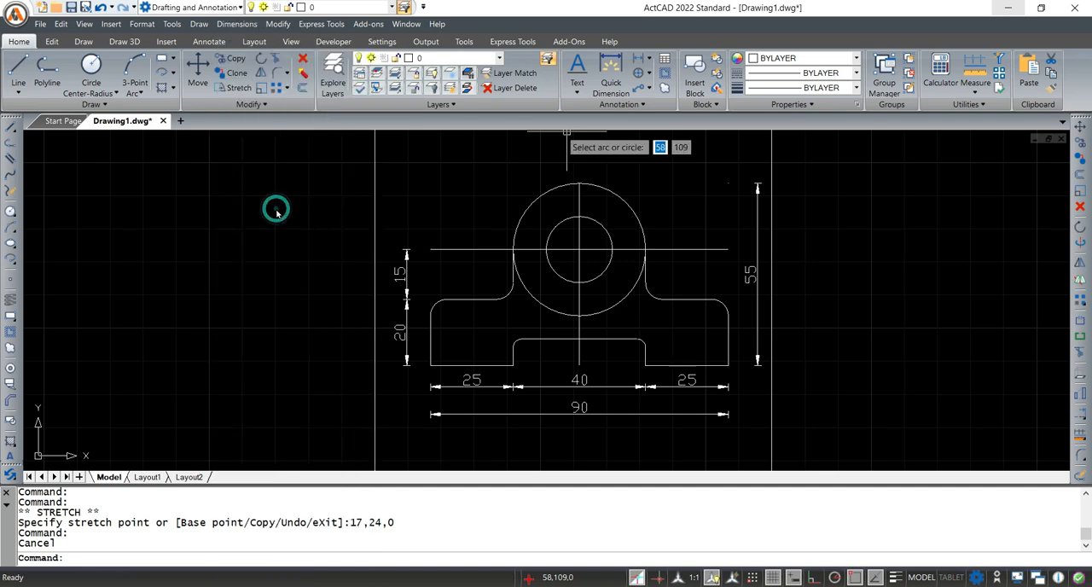
click(623, 200)
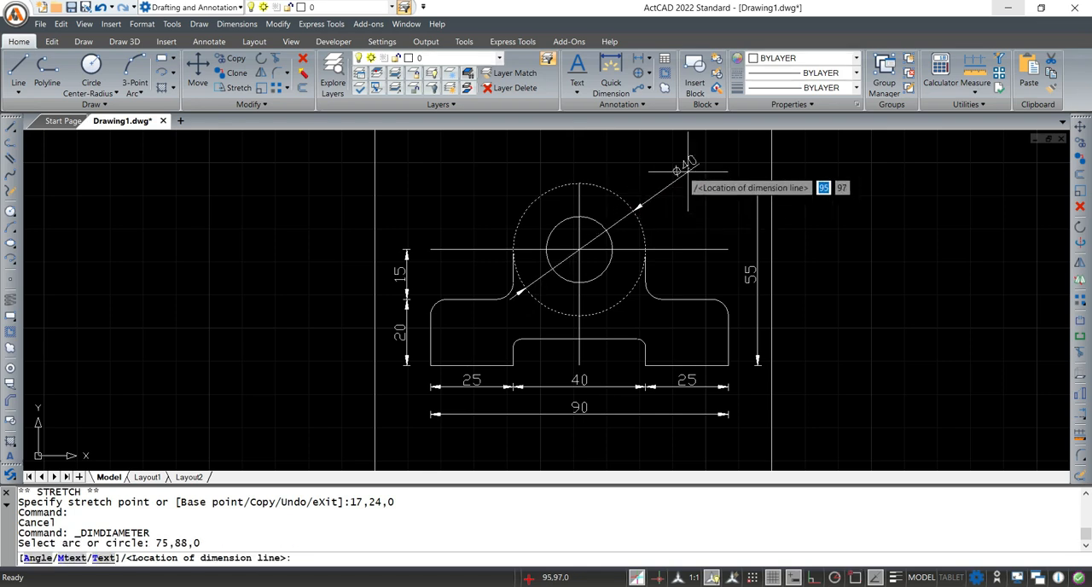
click(658, 173)
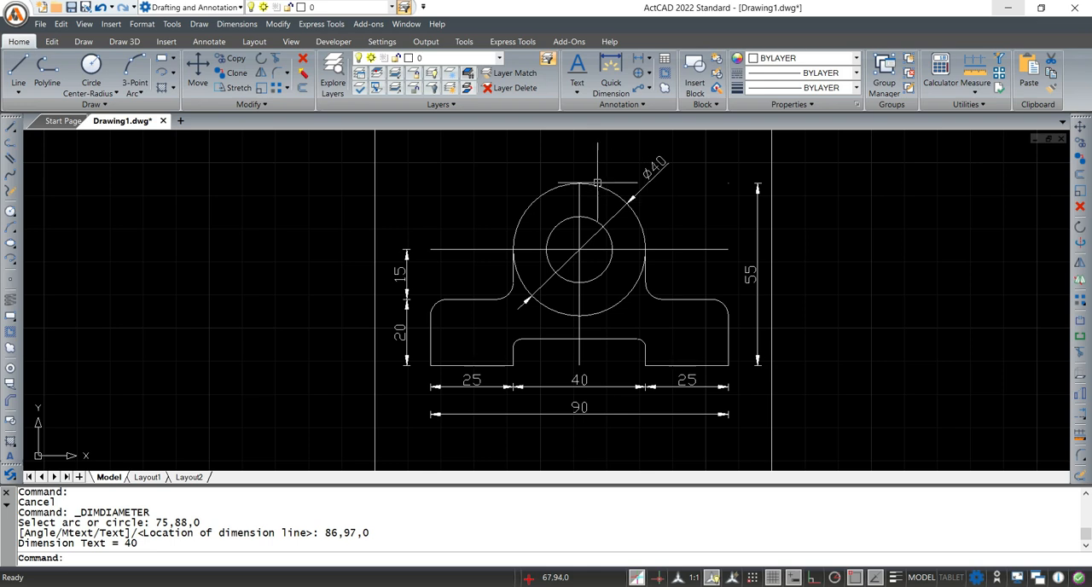
Add a diameter dimension to the small inner circle, with its text outside the large circle at the upper left
key(Return)
click(554, 233)
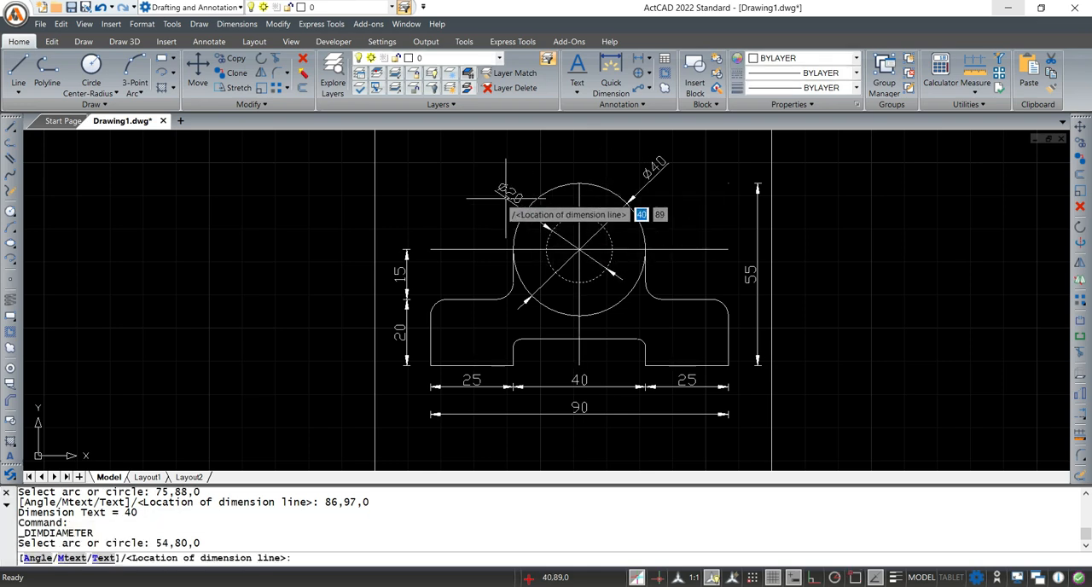
click(499, 169)
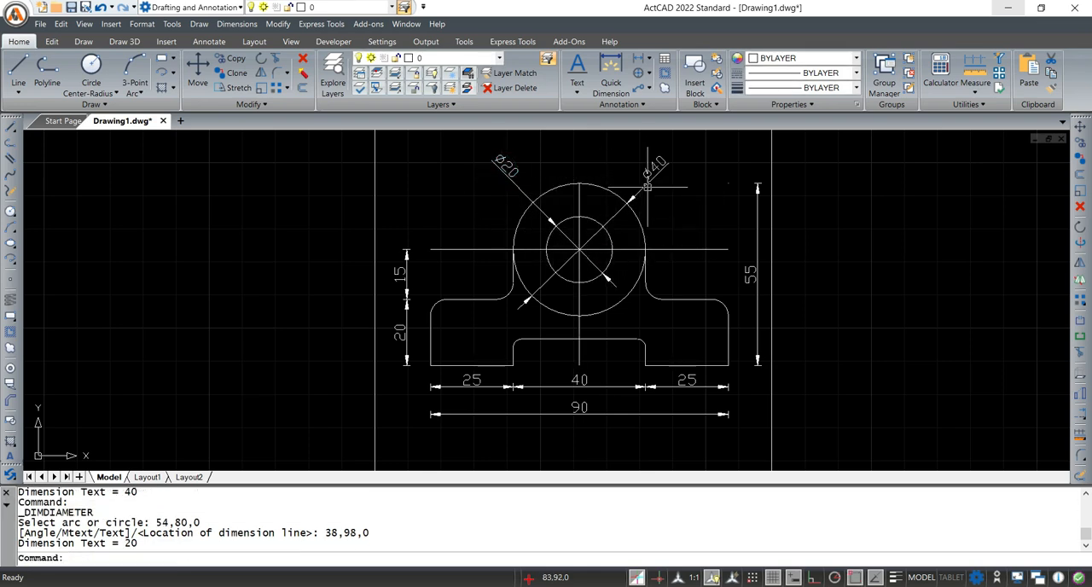
Add a radius dimension to the left inner fillet joining the base to the upright, with its text above the base
middle_drag(628, 288, 624, 257)
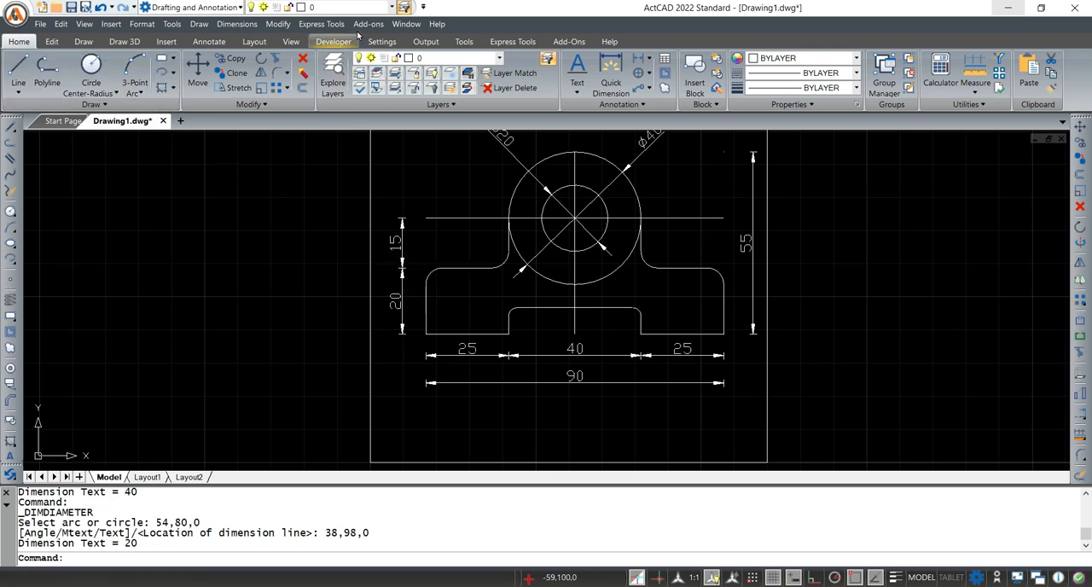
click(229, 25)
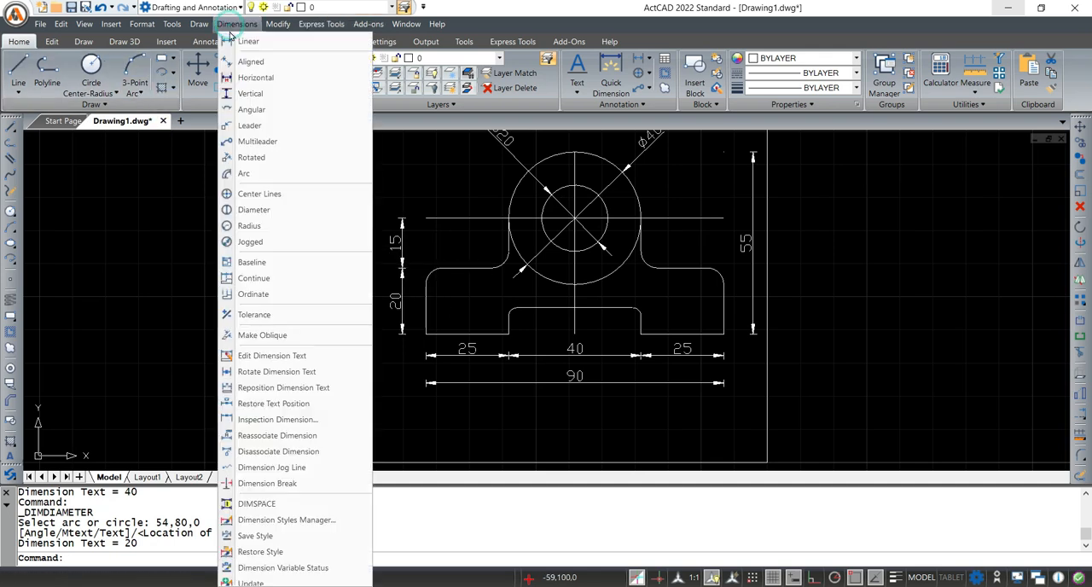
click(266, 227)
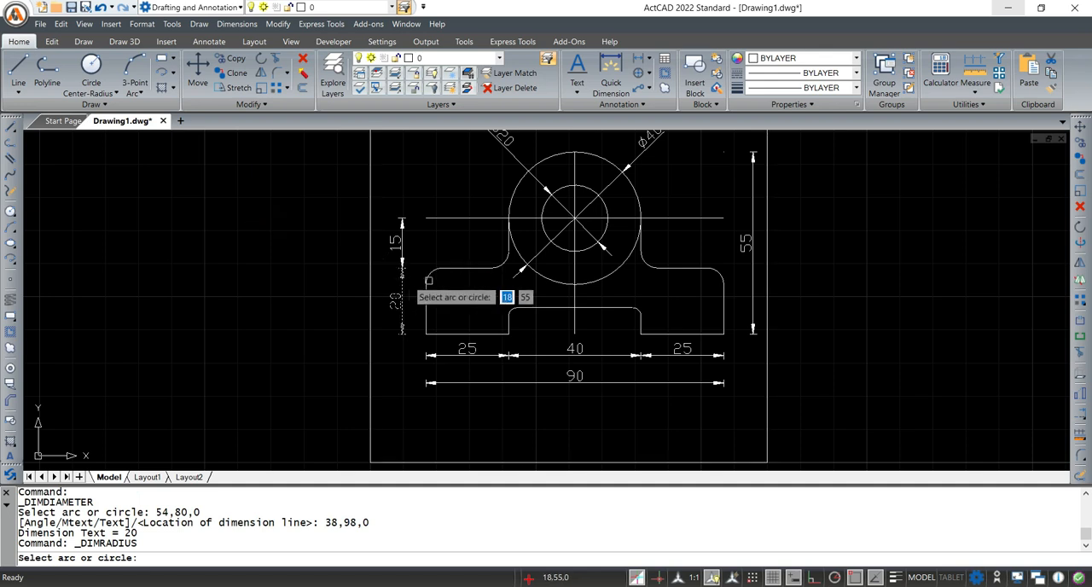
click(503, 264)
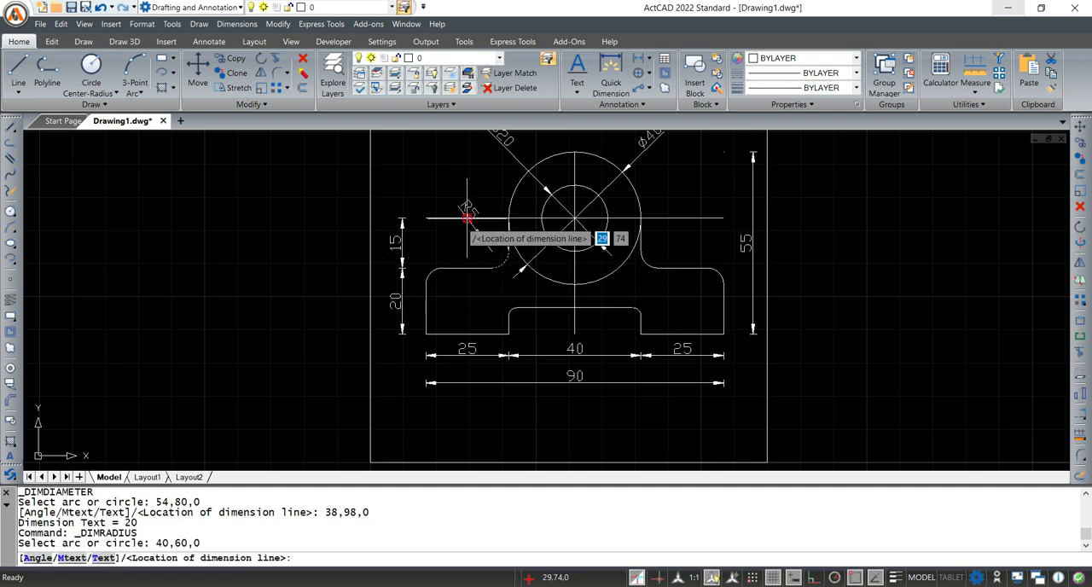
scroll(467, 223, up, 2)
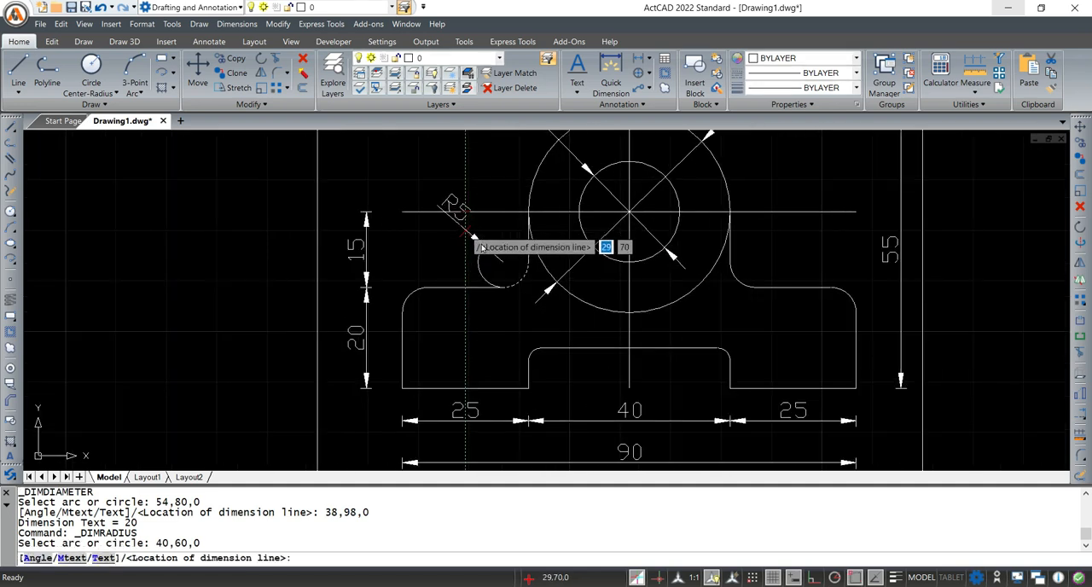
click(520, 282)
Add a radius dimension to the fillet at the base's upper-left outer corner, with its text inside the bracket
key(Return)
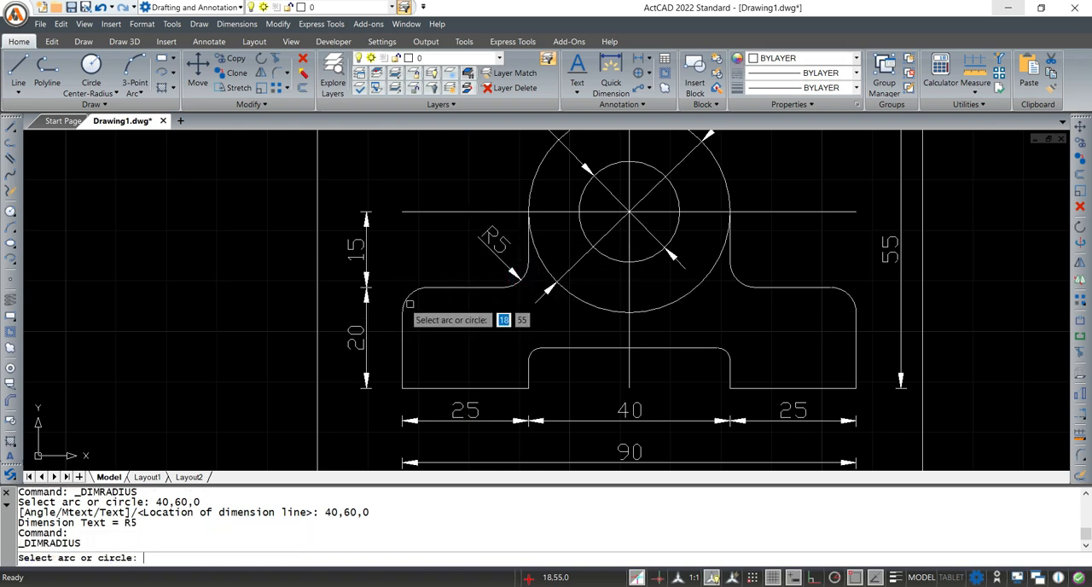
click(409, 302)
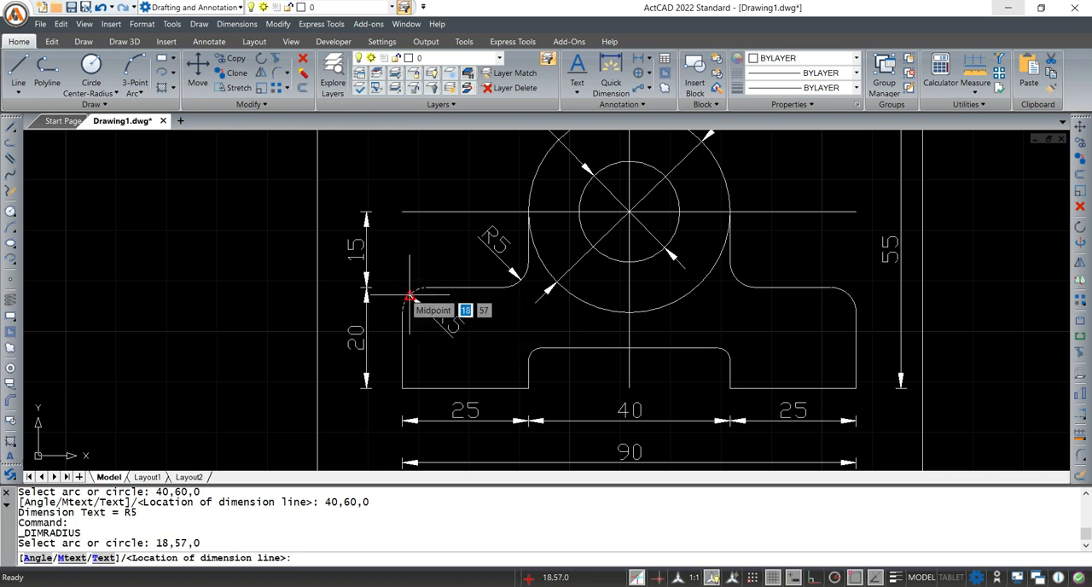
click(413, 296)
Add a radius dimension to the right fillet of the bottom notch, with its text inside the notch
middle_drag(744, 321, 596, 266)
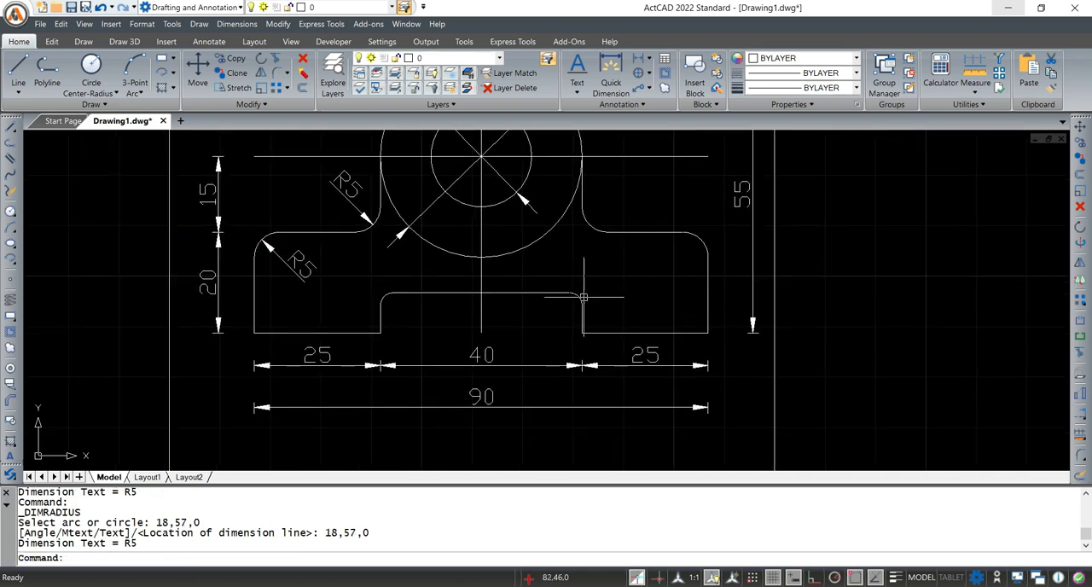
key(Return)
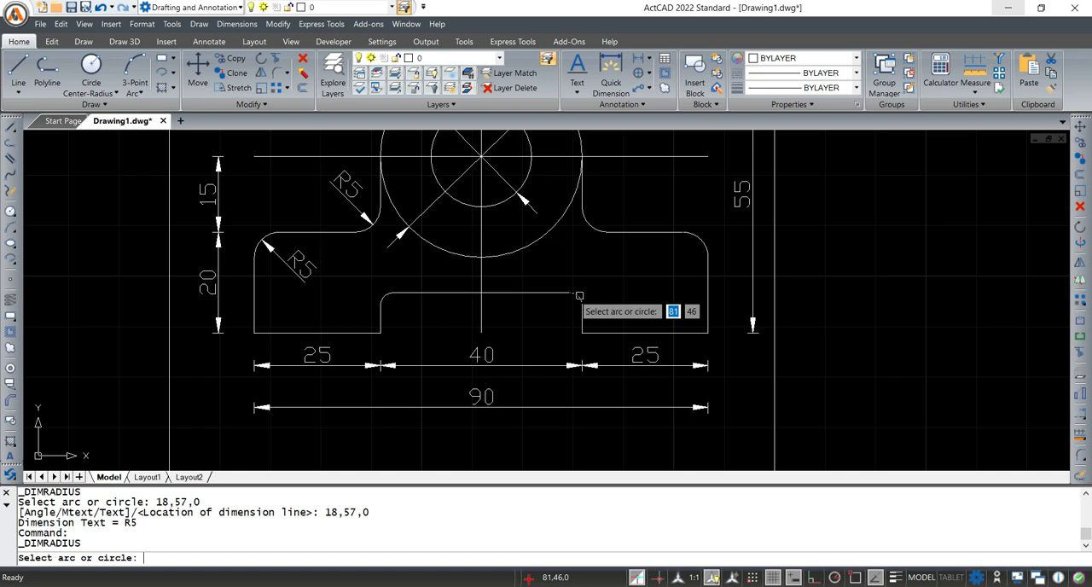
click(580, 295)
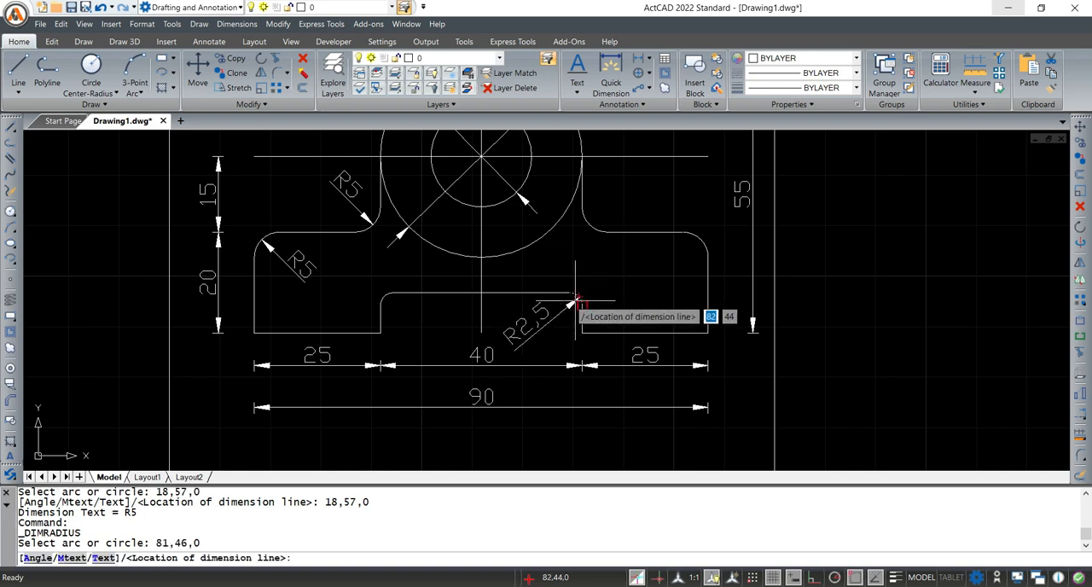
click(579, 297)
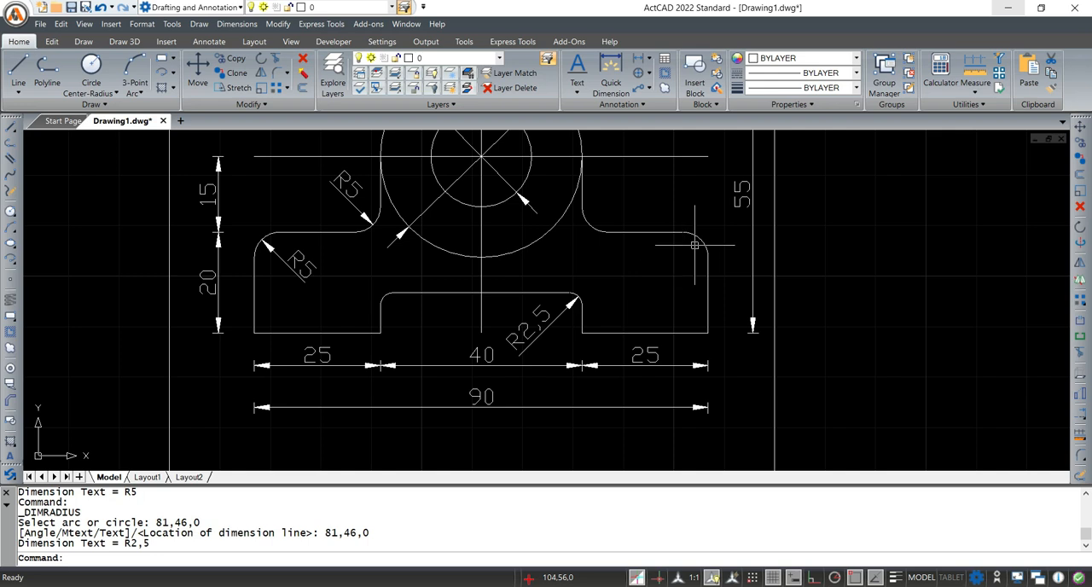
Add a radius dimension to the fillet at the base's upper-right outer corner, with its text inside the bracket
key(Return)
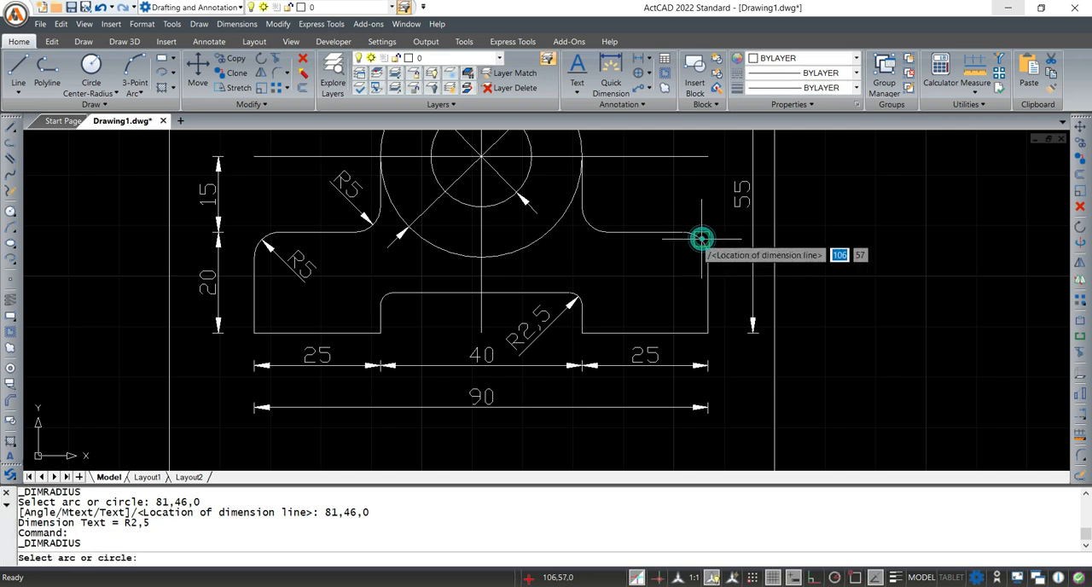
click(703, 235)
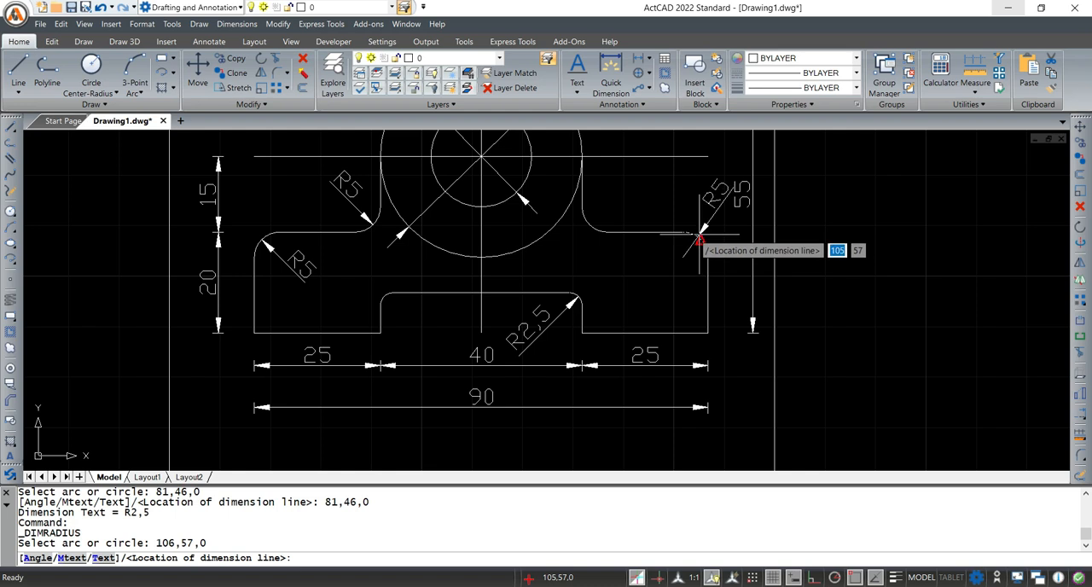
click(699, 242)
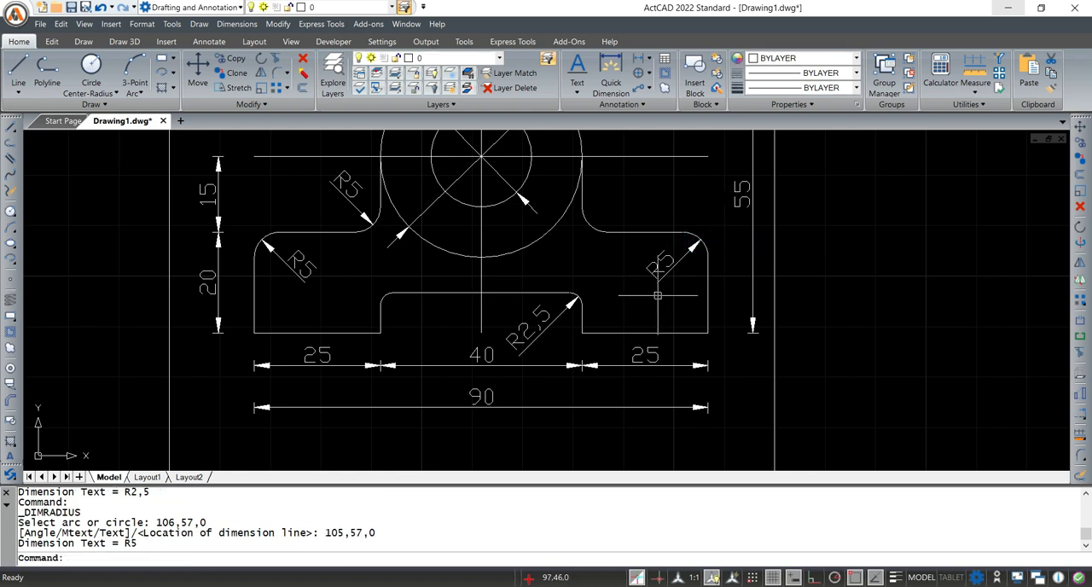
scroll(680, 285, down, 1)
scroll(641, 303, down, 3)
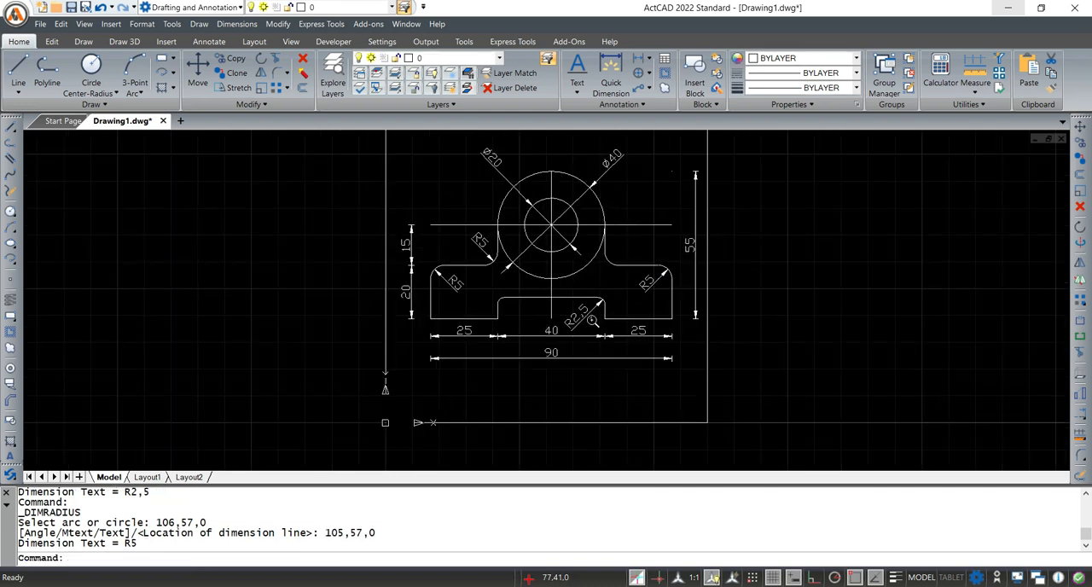